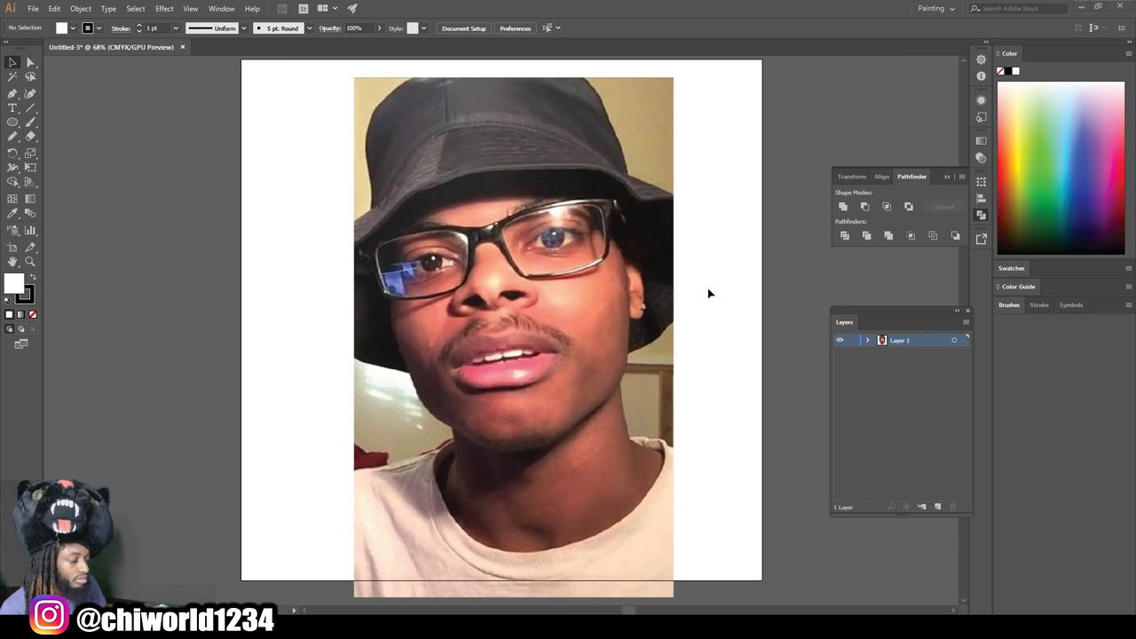
# - Fade the reference photo to 71% opacity, lock its layer, and add a new layer above it
pyautogui.click(405, 107)
pyautogui.click(475, 29)
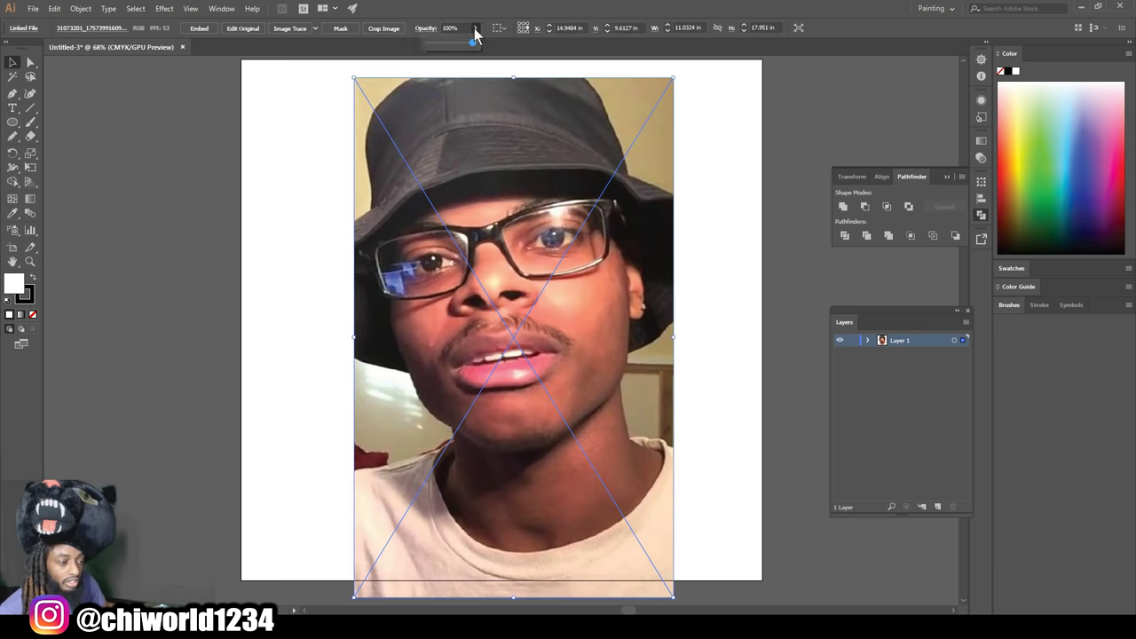
pyautogui.moveTo(472, 44); pyautogui.dragTo(459, 44)
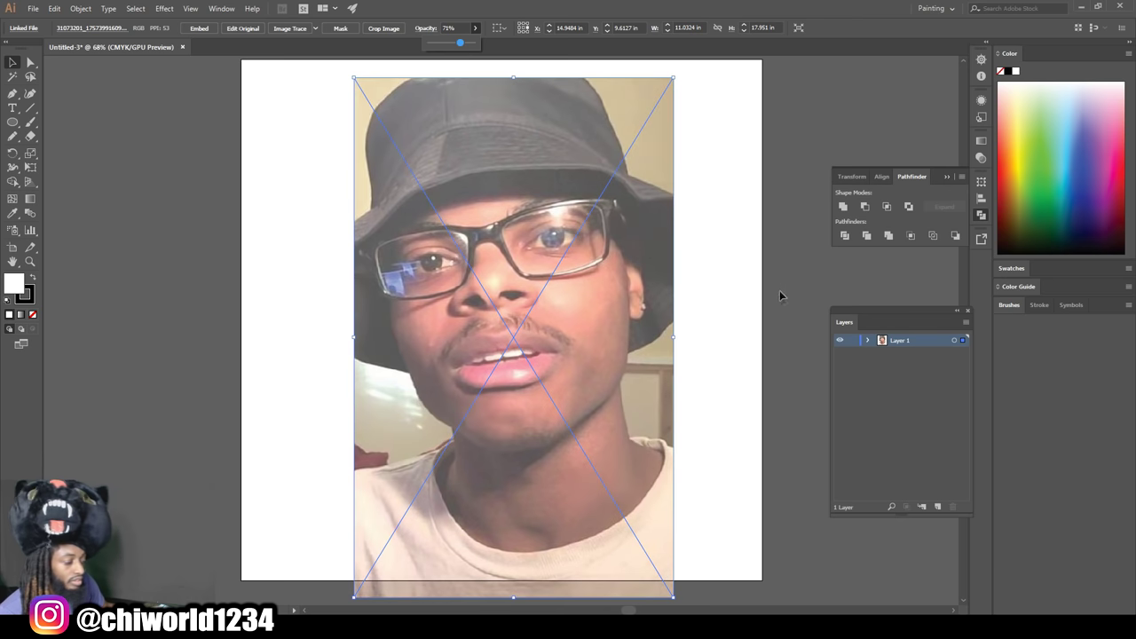
pyautogui.click(851, 342)
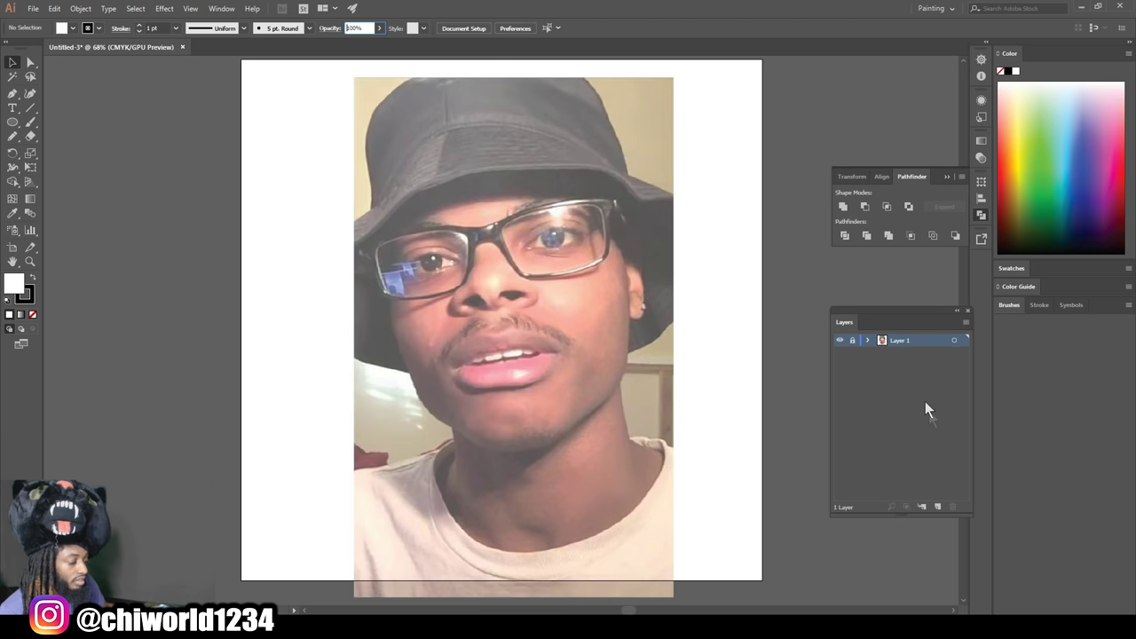
pyautogui.click(937, 505)
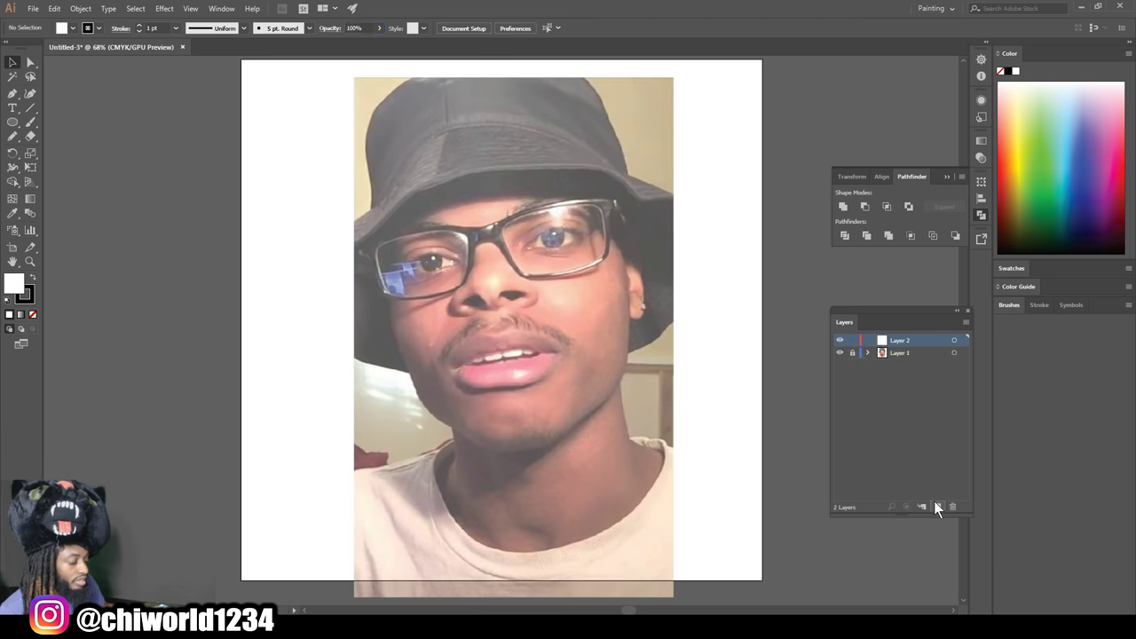
# - Create a 3 pt pressure-sensitive Calligraphic brush and make it the current brush
pyautogui.click(309, 28)
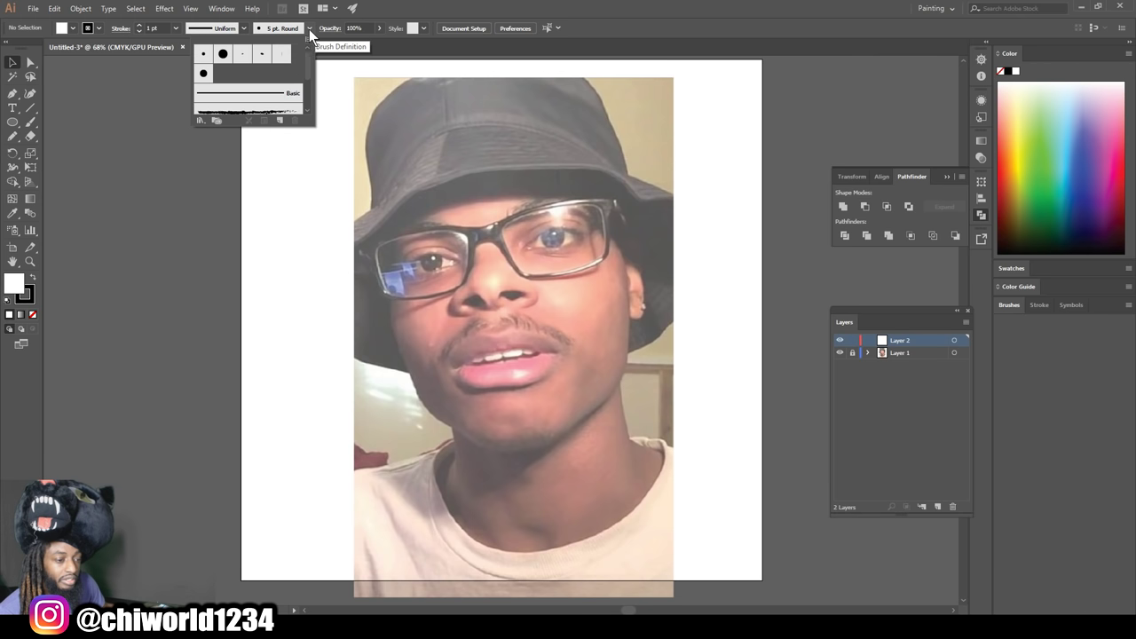
pyautogui.click(282, 121)
pyautogui.click(338, 359)
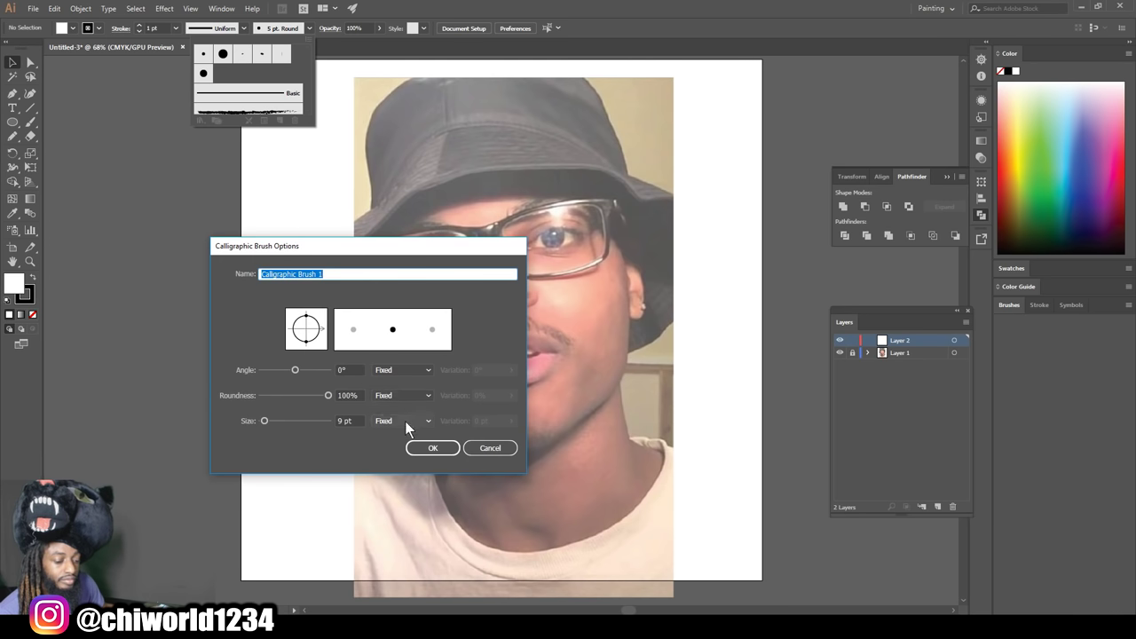
pyautogui.click(403, 421)
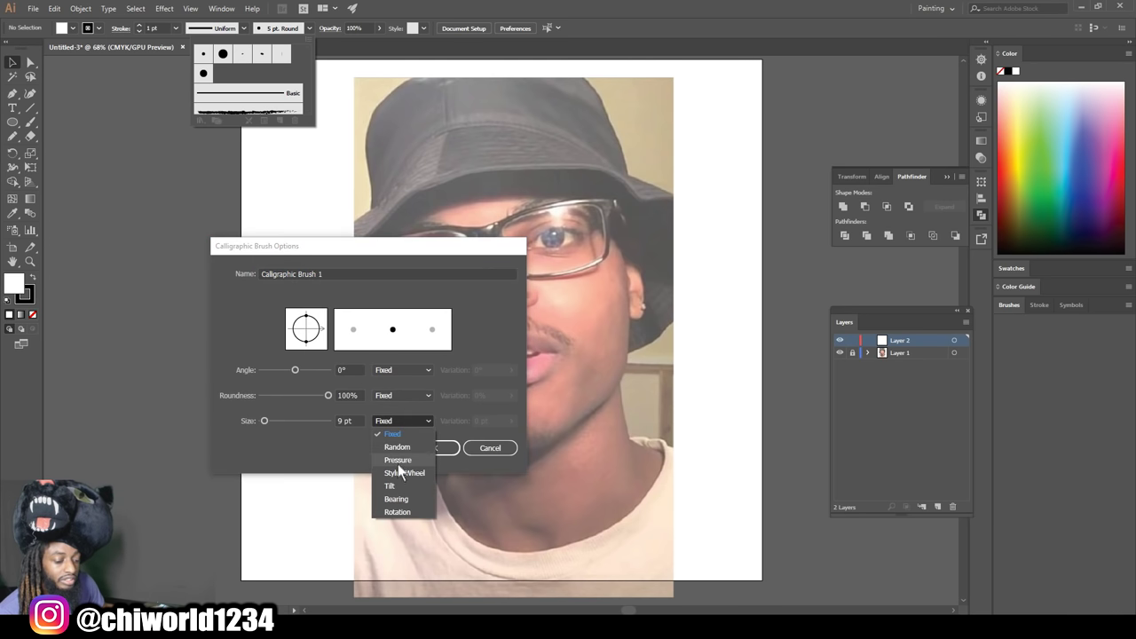
pyautogui.click(398, 463)
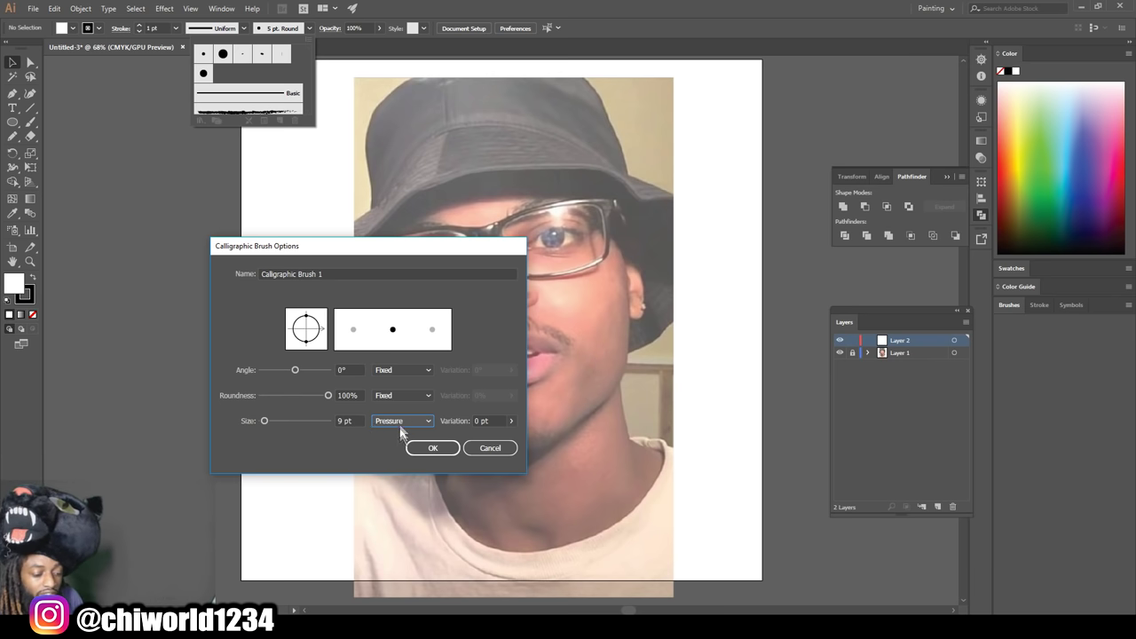
pyautogui.click(344, 421)
pyautogui.write('3')
pyautogui.click(480, 421)
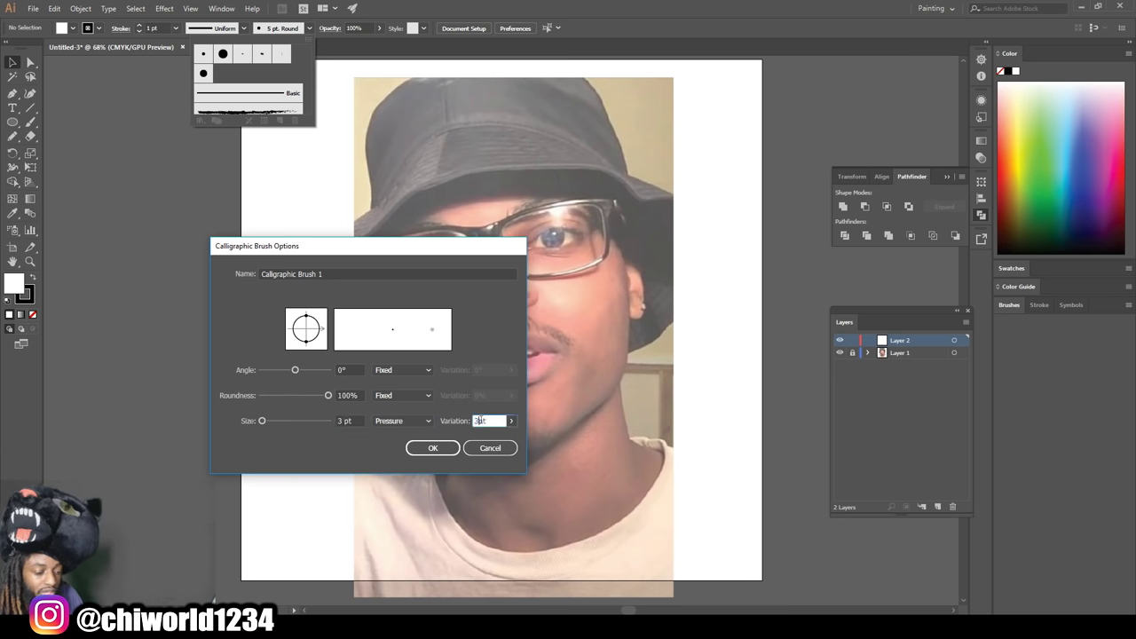
pyautogui.click(433, 448)
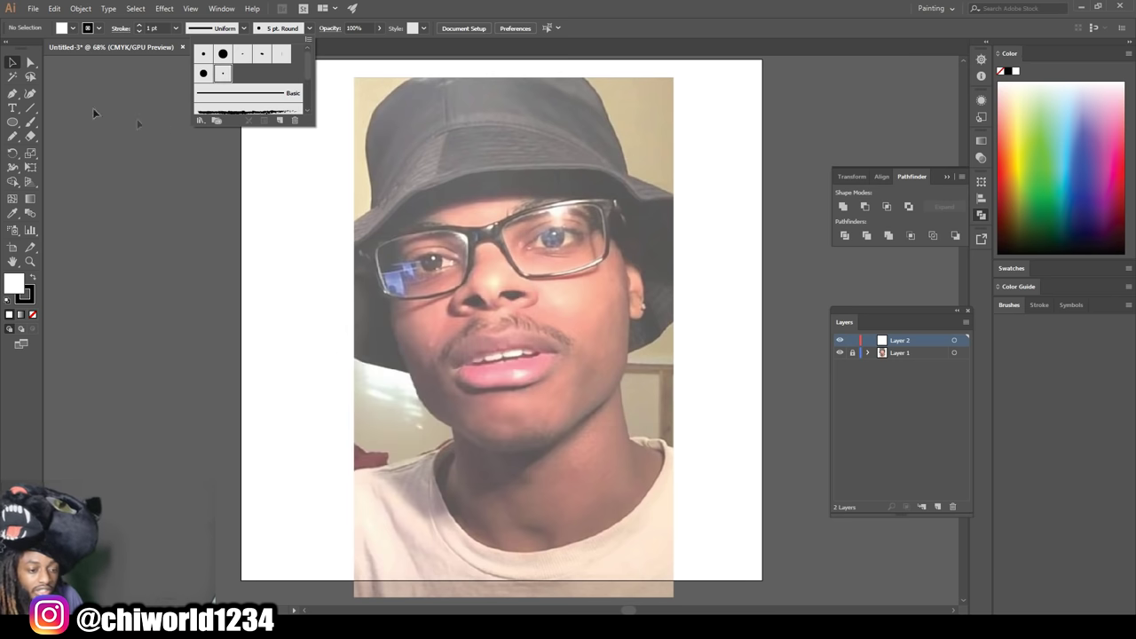
pyautogui.click(36, 120)
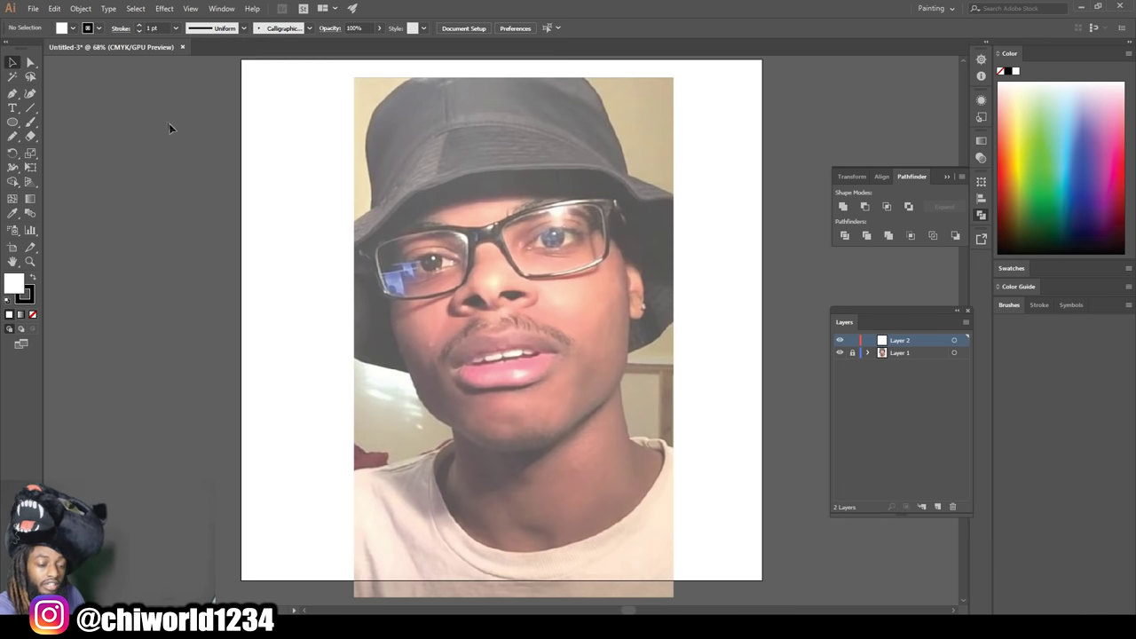
# - Paint a few test strokes beside the artboard with Calligraphic Brush 1
pyautogui.click(35, 121)
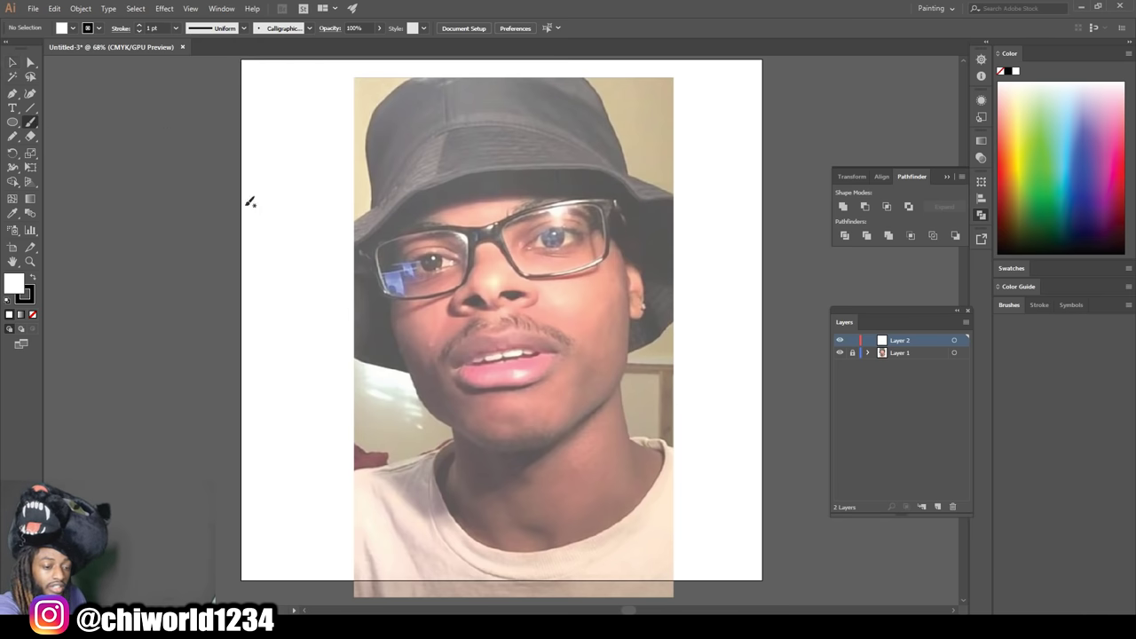
pyautogui.moveTo(203, 196)
pyautogui.mouseDown()
pyautogui.moveTo(204, 292)
pyautogui.moveTo(189, 278)
pyautogui.moveTo(179, 186)
pyautogui.mouseUp()
pyautogui.moveTo(204, 333)
pyautogui.mouseDown()
pyautogui.moveTo(178, 484)
pyautogui.moveTo(153, 263)
pyautogui.moveTo(133, 333)
pyautogui.moveTo(136, 427)
pyautogui.mouseUp()
pyautogui.moveTo(153, 472); pyautogui.dragTo(148, 348)
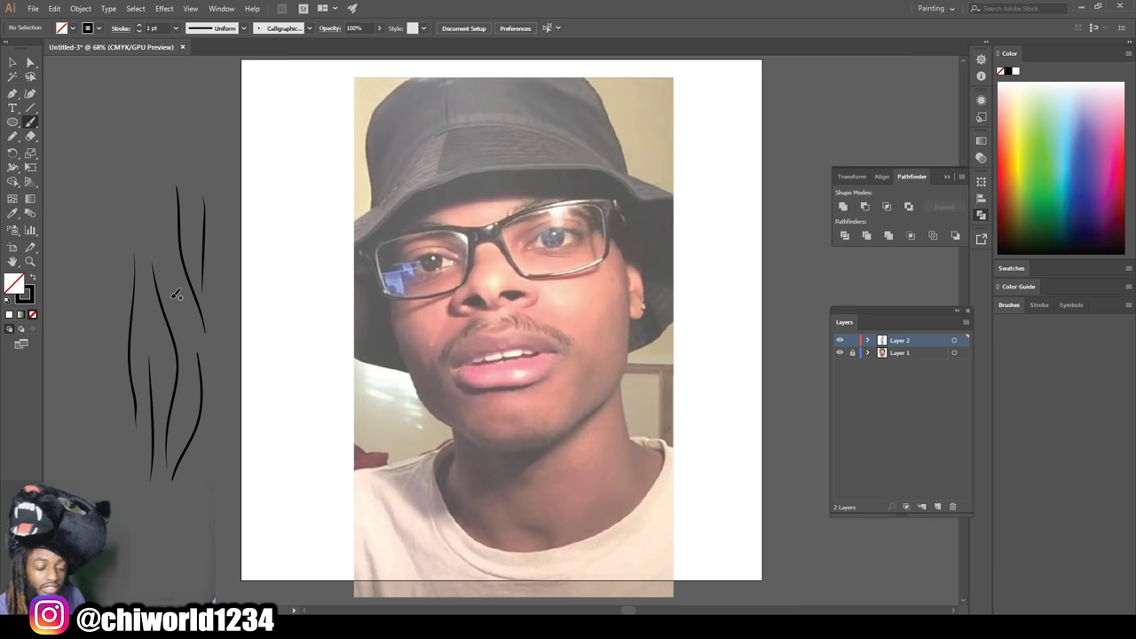
# - Select all the test strokes and delete them
pyautogui.click(12, 64)
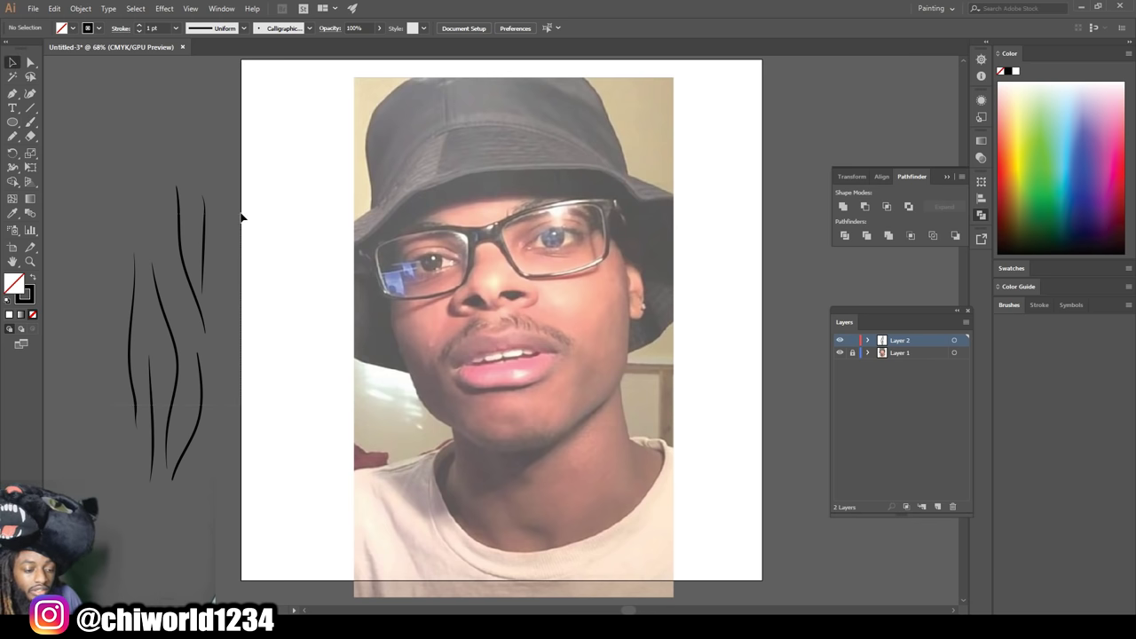
pyautogui.hotkey('ctrl', 'a')
pyautogui.press('Delete')
# - Zoom in on the nose and ink both nostrils solid black with calligraphic strokes
pyautogui.scroll(6, 602, 333)
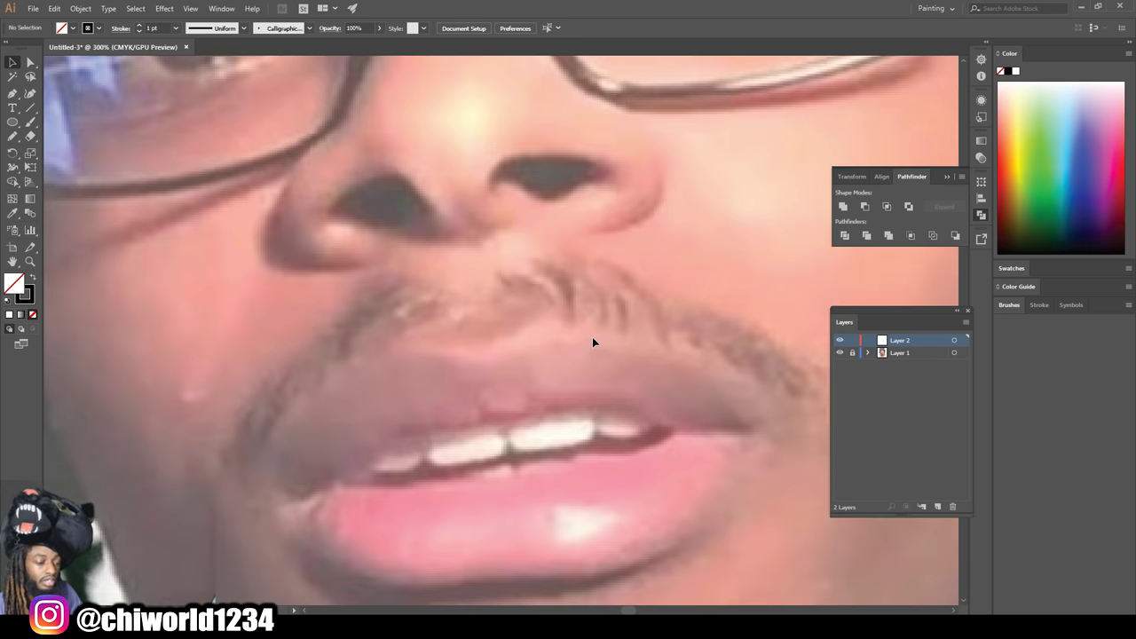
pyautogui.scroll(4, 592, 336)
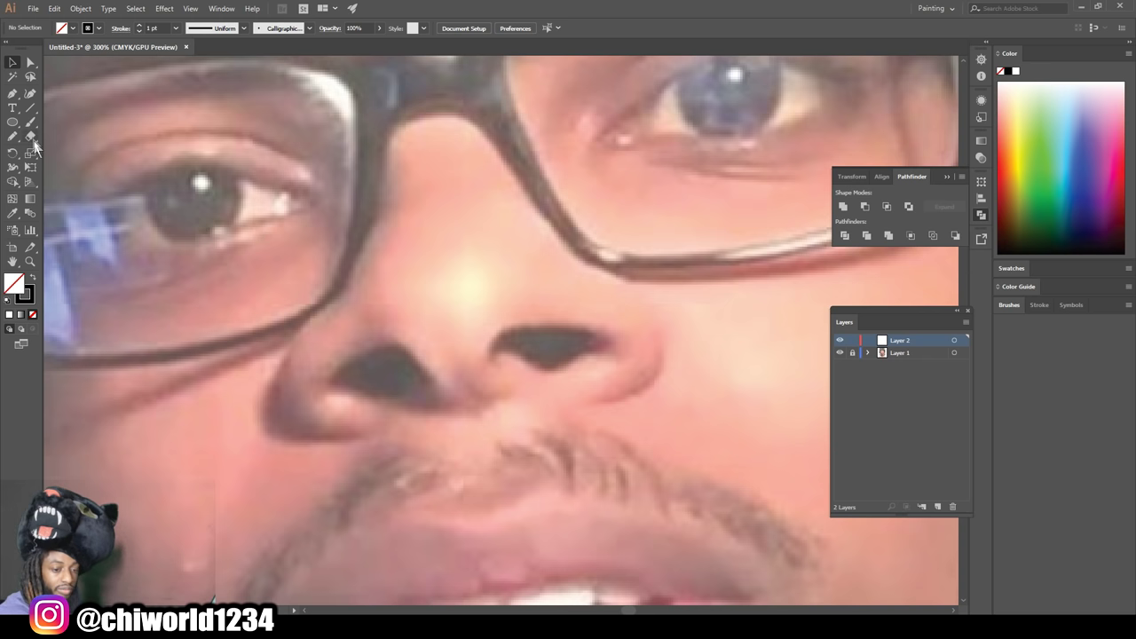
pyautogui.click(30, 122)
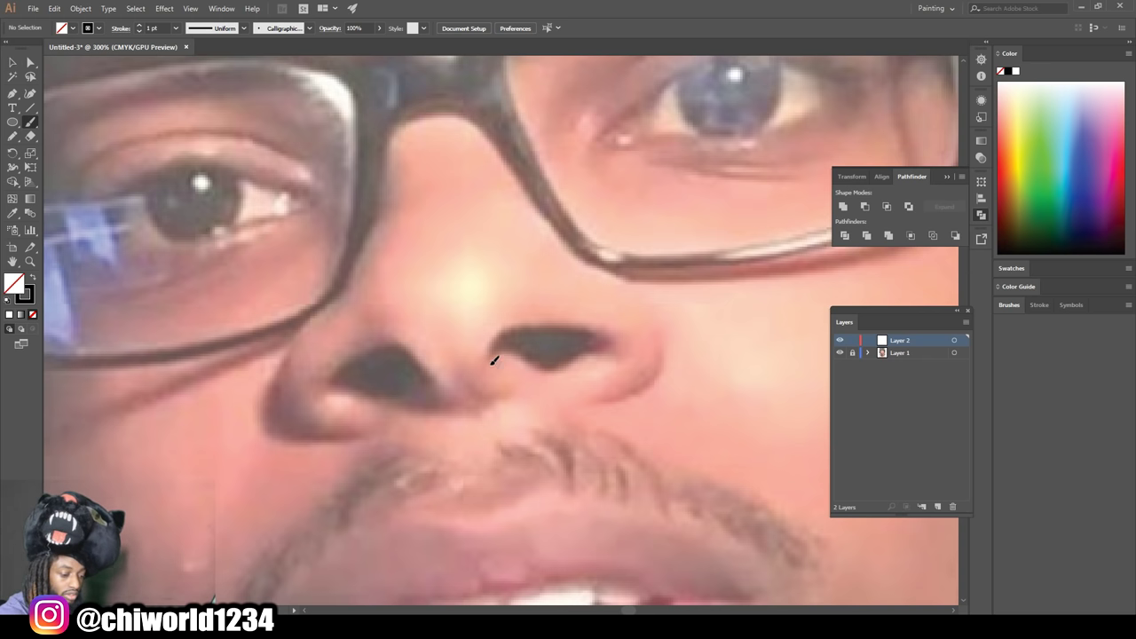
pyautogui.moveTo(520, 328)
pyautogui.mouseDown()
pyautogui.moveTo(573, 327)
pyautogui.moveTo(609, 339)
pyautogui.moveTo(613, 357)
pyautogui.mouseUp()
pyautogui.moveTo(497, 339)
pyautogui.mouseDown()
pyautogui.moveTo(549, 361)
pyautogui.moveTo(599, 331)
pyautogui.moveTo(504, 343)
pyautogui.moveTo(584, 337)
pyautogui.moveTo(552, 359)
pyautogui.moveTo(566, 342)
pyautogui.moveTo(511, 345)
pyautogui.mouseUp()
pyautogui.moveTo(554, 334); pyautogui.dragTo(524, 339)
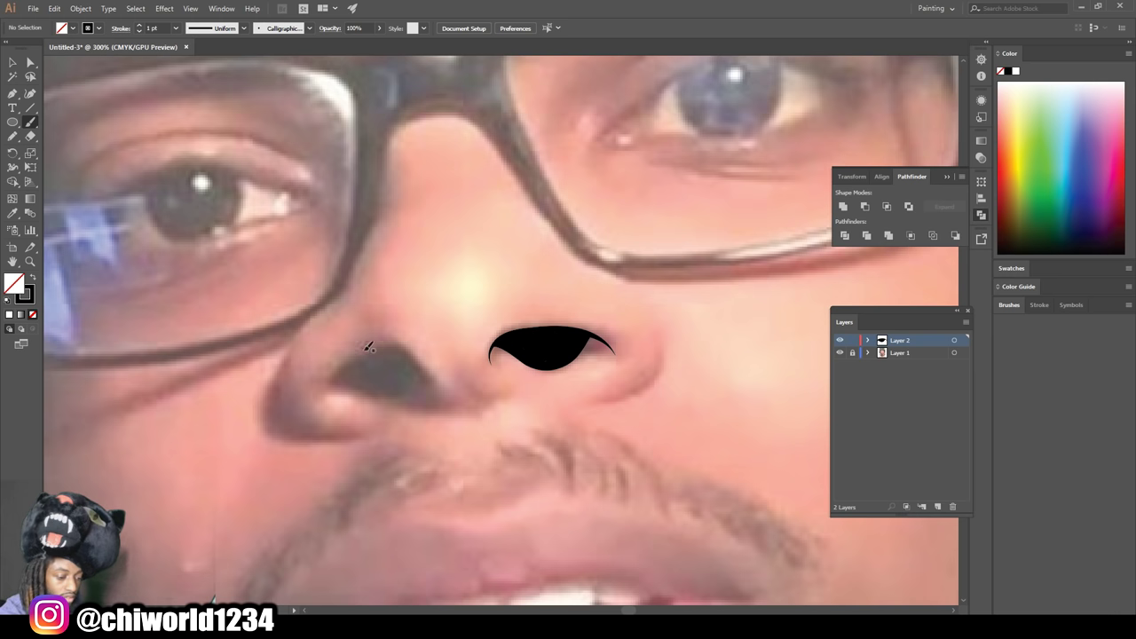
pyautogui.moveTo(454, 406)
pyautogui.mouseDown()
pyautogui.moveTo(401, 347)
pyautogui.moveTo(359, 356)
pyautogui.moveTo(333, 399)
pyautogui.moveTo(339, 371)
pyautogui.moveTo(388, 387)
pyautogui.moveTo(427, 373)
pyautogui.moveTo(409, 357)
pyautogui.moveTo(409, 373)
pyautogui.moveTo(391, 378)
pyautogui.moveTo(385, 357)
pyautogui.moveTo(396, 371)
pyautogui.moveTo(365, 376)
pyautogui.moveTo(378, 381)
pyautogui.moveTo(341, 376)
pyautogui.moveTo(369, 371)
pyautogui.mouseUp()
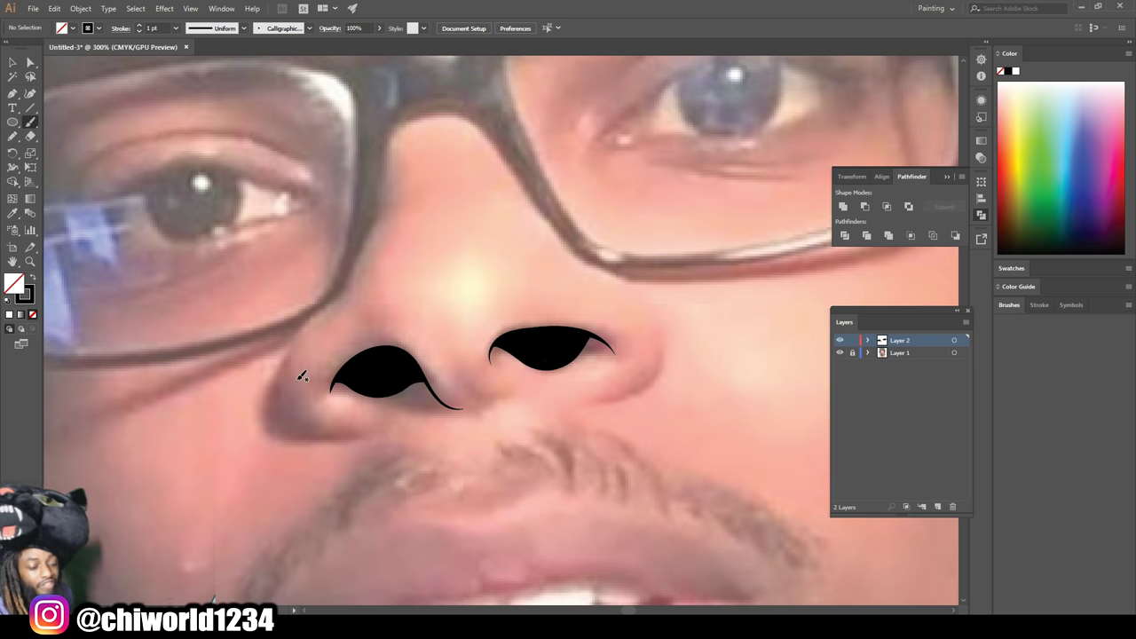
# - Trace the curved outer edges of the left and right nose wings
pyautogui.moveTo(351, 431)
pyautogui.mouseDown()
pyautogui.moveTo(295, 423)
pyautogui.moveTo(273, 380)
pyautogui.moveTo(284, 336)
pyautogui.moveTo(330, 299)
pyautogui.mouseUp()
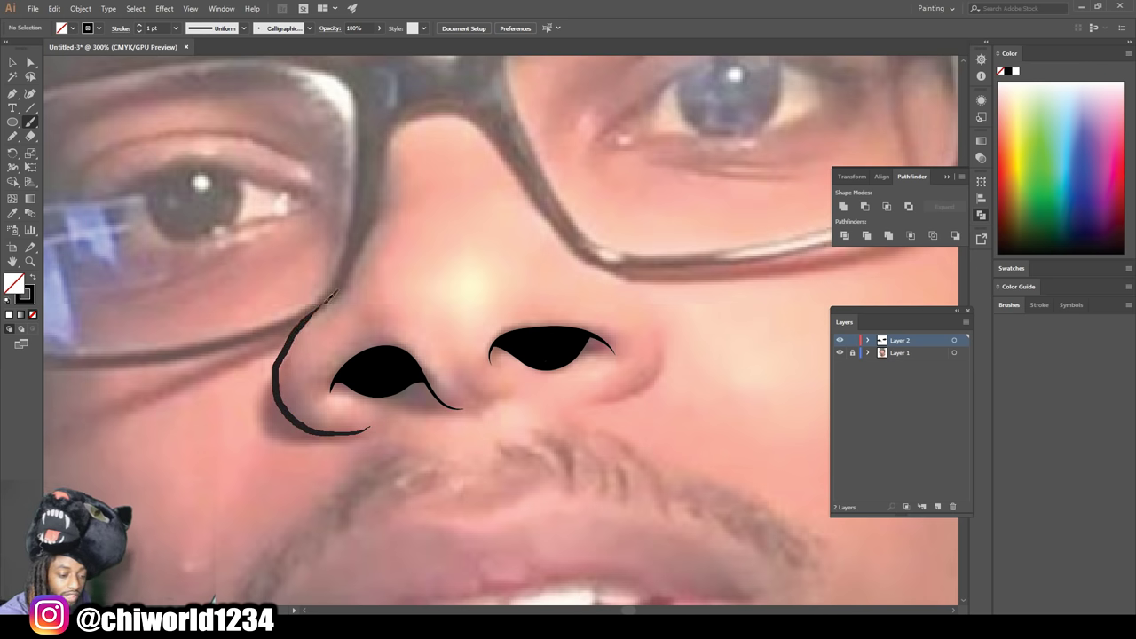
pyautogui.moveTo(580, 400)
pyautogui.mouseDown()
pyautogui.moveTo(657, 379)
pyautogui.moveTo(668, 343)
pyautogui.moveTo(629, 290)
pyautogui.mouseUp()
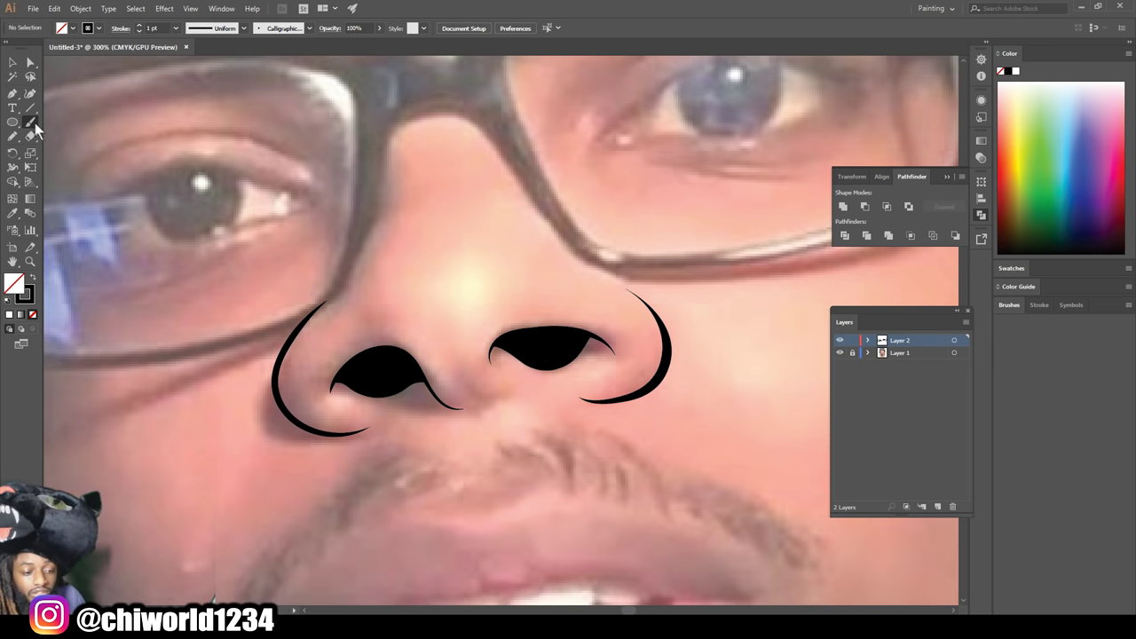
pyautogui.doubleClick(29, 123)
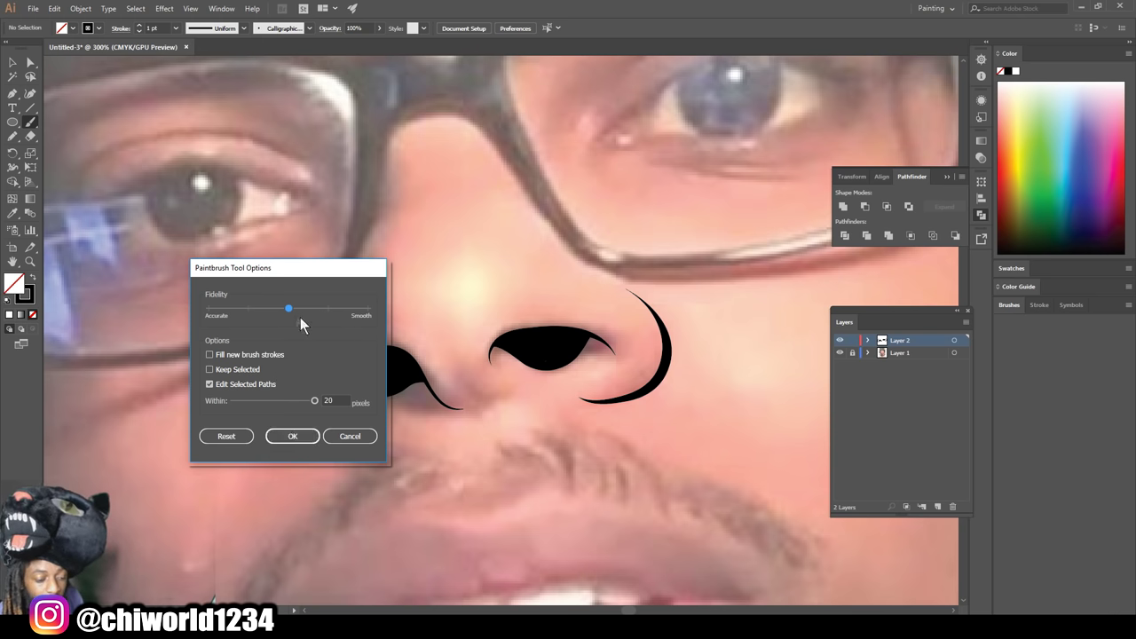
# - Apply the Paintbrush options with midway Fidelity and Edit Selected Paths on, then zoom out
pyautogui.click(292, 436)
pyautogui.hotkey('ctrl', '-')
pyautogui.hotkey('ctrl', '-')
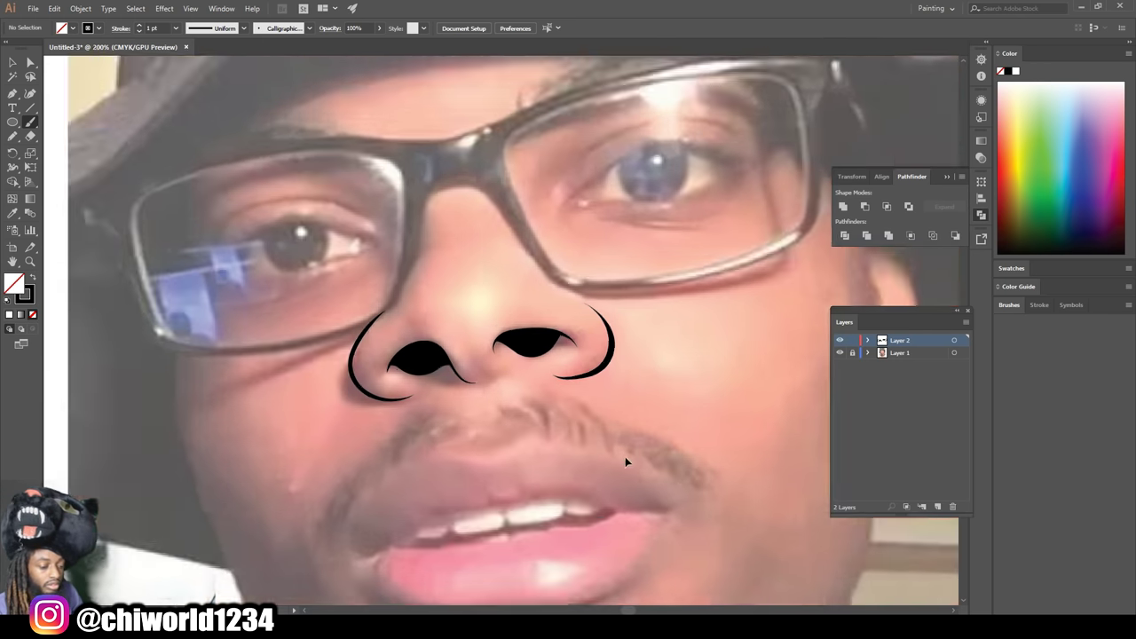
pyautogui.scroll(-1, 641, 434)
pyautogui.scroll(-1, 641, 434)
# - Outline the jaw, chin and neck lines with calligraphic strokes
pyautogui.hotkey('ctrl', '-')
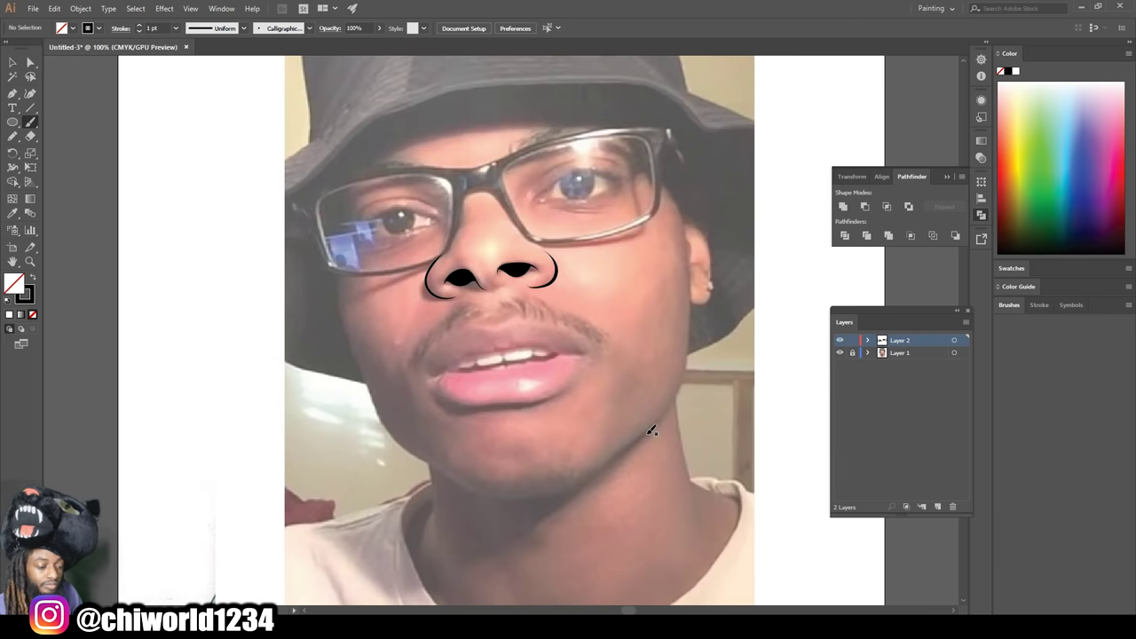
pyautogui.moveTo(334, 276); pyautogui.dragTo(395, 444)
pyautogui.moveTo(462, 484); pyautogui.dragTo(679, 412)
pyautogui.moveTo(680, 412); pyautogui.dragTo(685, 213)
pyautogui.moveTo(710, 213); pyautogui.dragTo(803, 400)
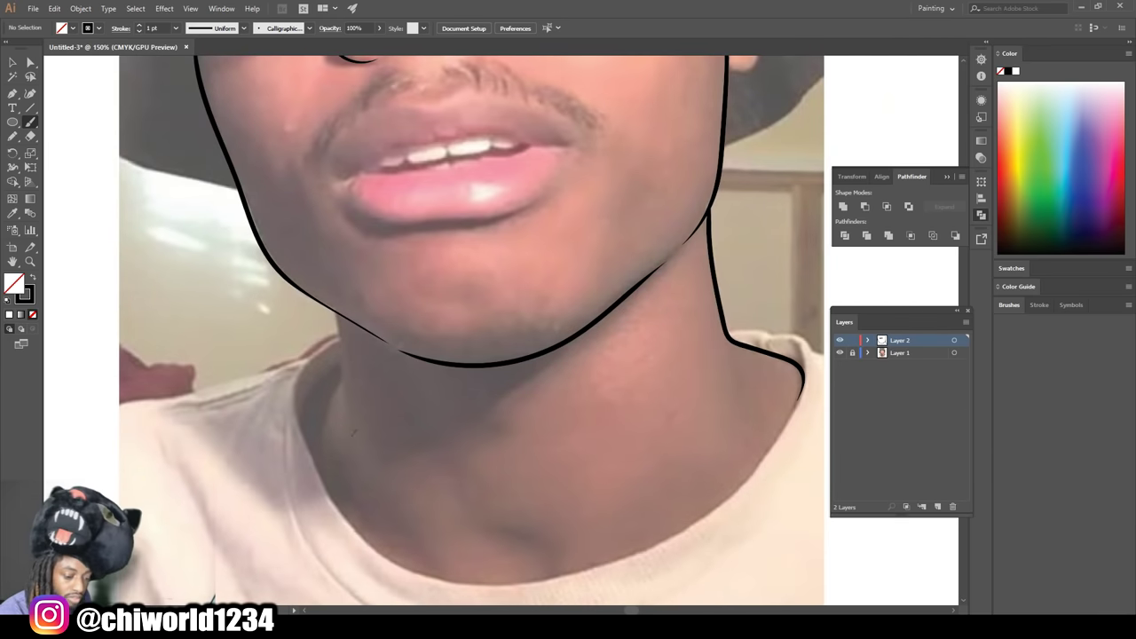
pyautogui.moveTo(333, 315); pyautogui.dragTo(342, 409)
pyautogui.moveTo(337, 324); pyautogui.dragTo(389, 342)
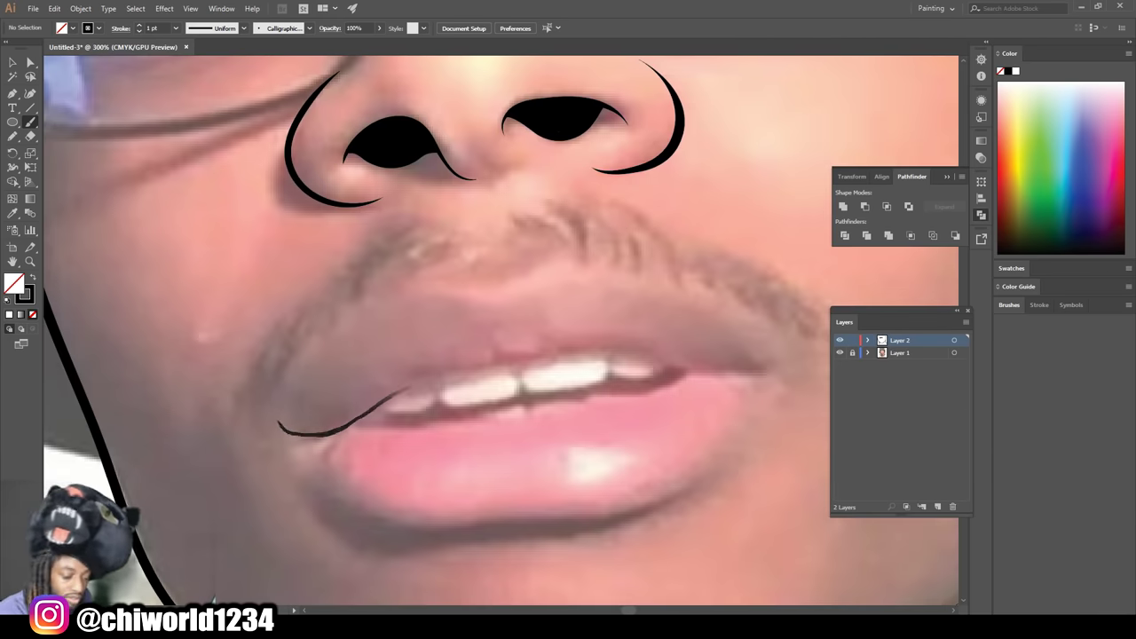
# - Outline the lips and teeth and brush in the mustache hairs
pyautogui.moveTo(368, 404); pyautogui.dragTo(784, 359)
pyautogui.moveTo(275, 417); pyautogui.dragTo(784, 356)
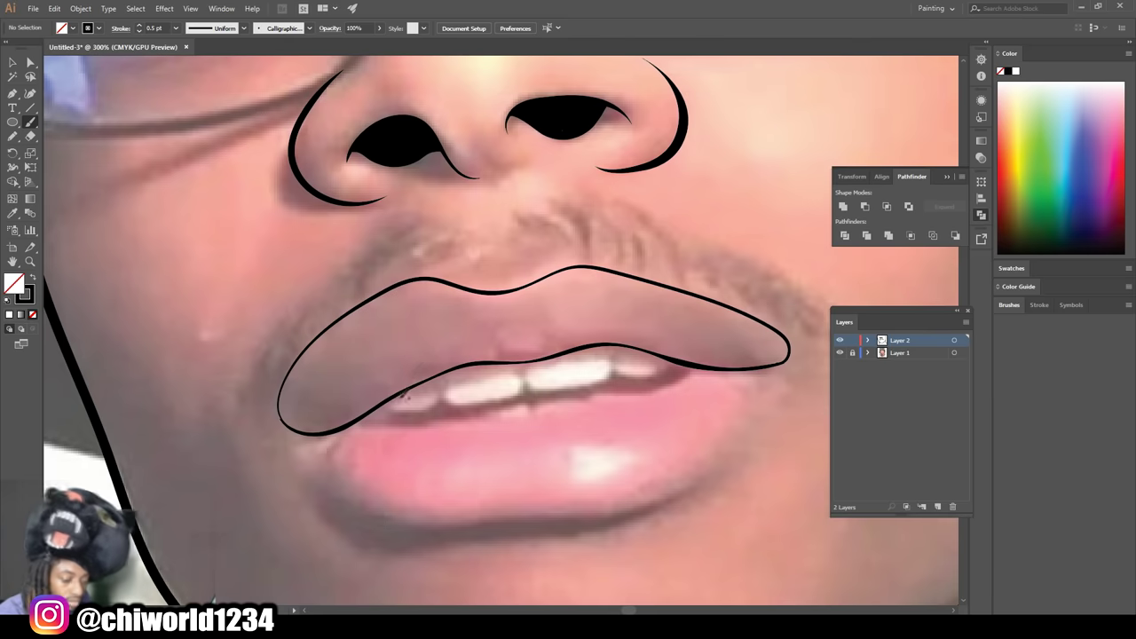
pyautogui.moveTo(382, 410)
pyautogui.mouseDown()
pyautogui.moveTo(586, 384)
pyautogui.moveTo(623, 363)
pyautogui.moveTo(676, 364)
pyautogui.mouseUp()
pyautogui.moveTo(348, 424); pyautogui.dragTo(710, 365)
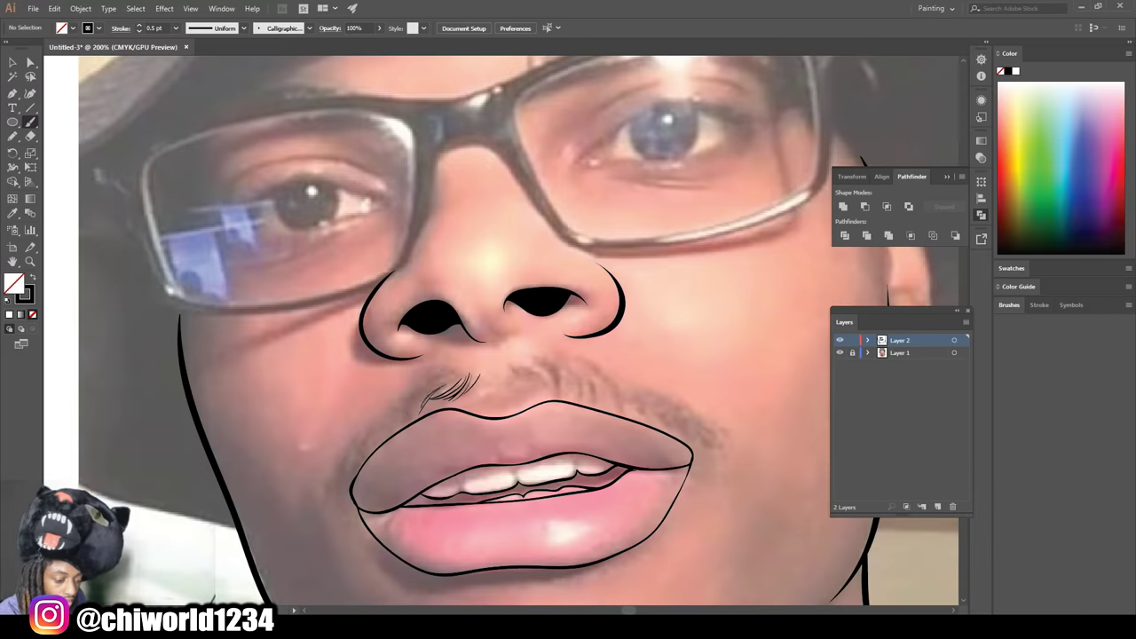
pyautogui.moveTo(448, 377); pyautogui.dragTo(329, 488)
pyautogui.moveTo(577, 364); pyautogui.dragTo(719, 439)
pyautogui.moveTo(510, 359); pyautogui.dragTo(621, 404)
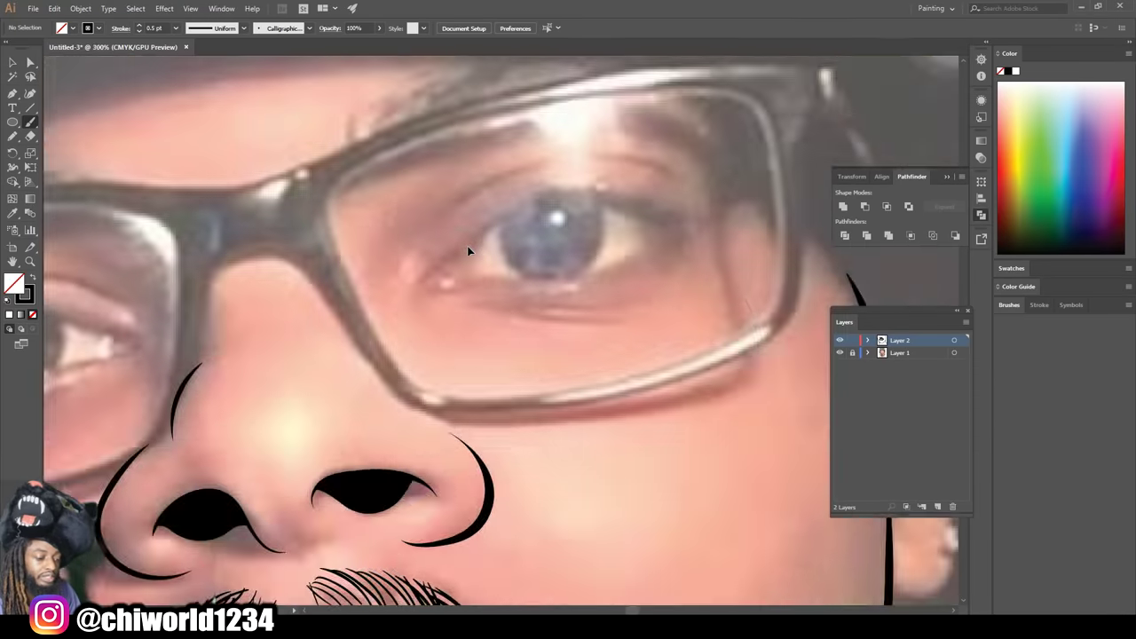
# - Draw the line up the nose bridge and around the glasses frame
pyautogui.scroll(5, 469, 251)
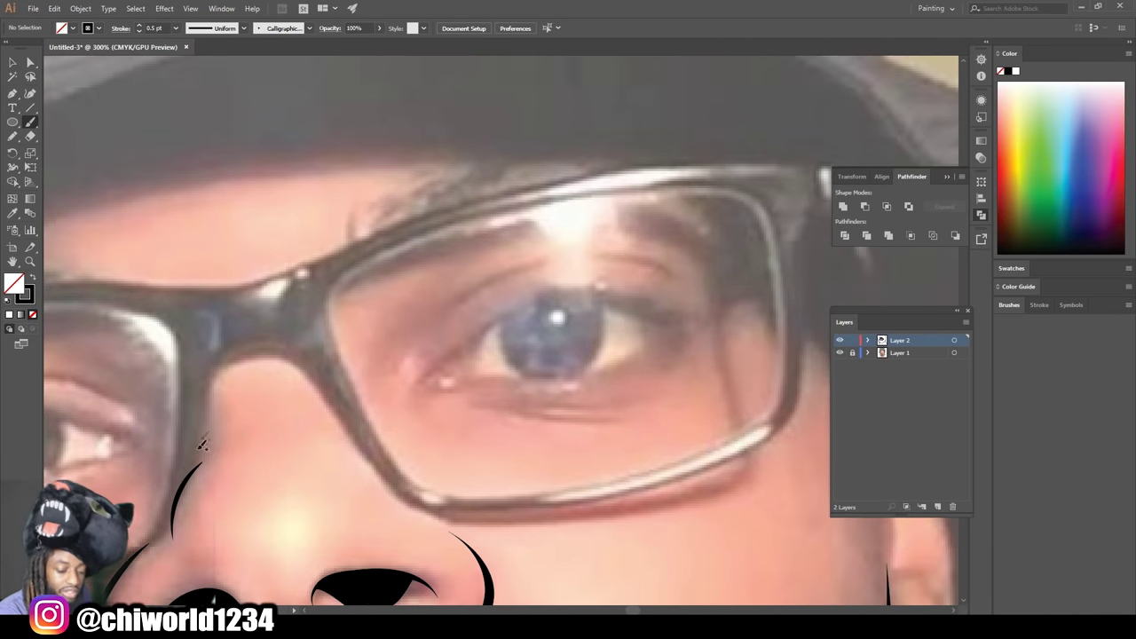
pyautogui.moveTo(200, 453)
pyautogui.mouseDown()
pyautogui.moveTo(218, 363)
pyautogui.moveTo(267, 338)
pyautogui.moveTo(313, 367)
pyautogui.moveTo(402, 496)
pyautogui.moveTo(480, 512)
pyautogui.moveTo(556, 504)
pyautogui.moveTo(686, 476)
pyautogui.moveTo(775, 439)
pyautogui.moveTo(803, 403)
pyautogui.moveTo(808, 351)
pyautogui.mouseUp()
pyautogui.moveTo(810, 281)
pyautogui.mouseDown()
pyautogui.moveTo(805, 222)
pyautogui.moveTo(818, 204)
pyautogui.mouseUp()
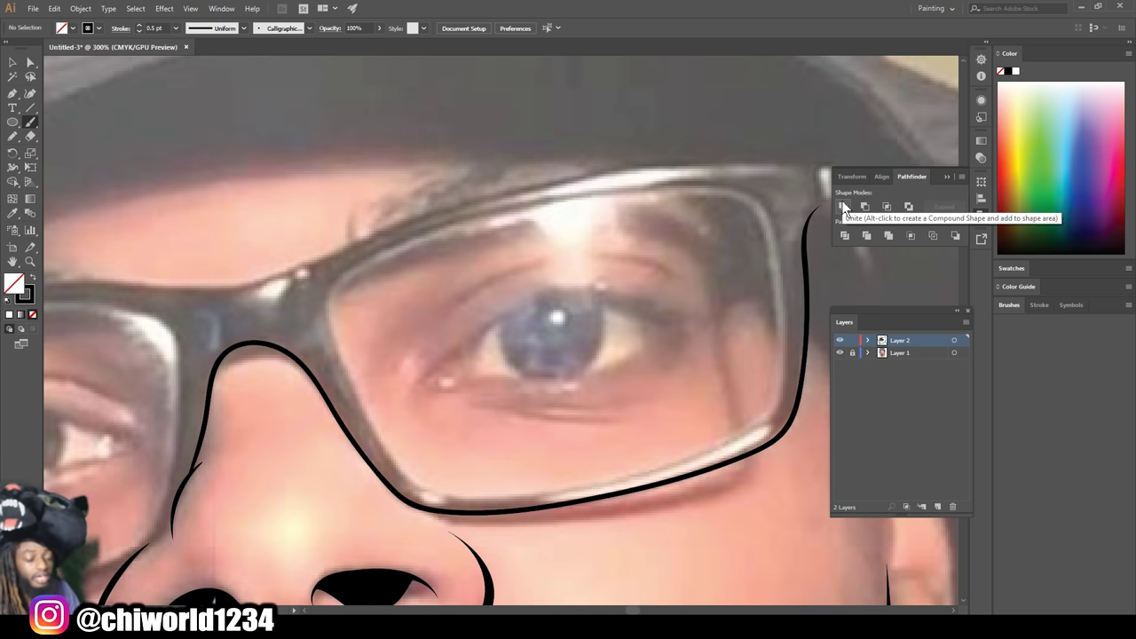
pyautogui.hotkey('ctrl', '-')
pyautogui.hotkey('ctrl', '-')
pyautogui.hotkey('ctrl', '-')
pyautogui.hotkey('ctrl', '+')
pyautogui.hotkey('ctrl', '+')
pyautogui.hotkey('ctrl', '+')
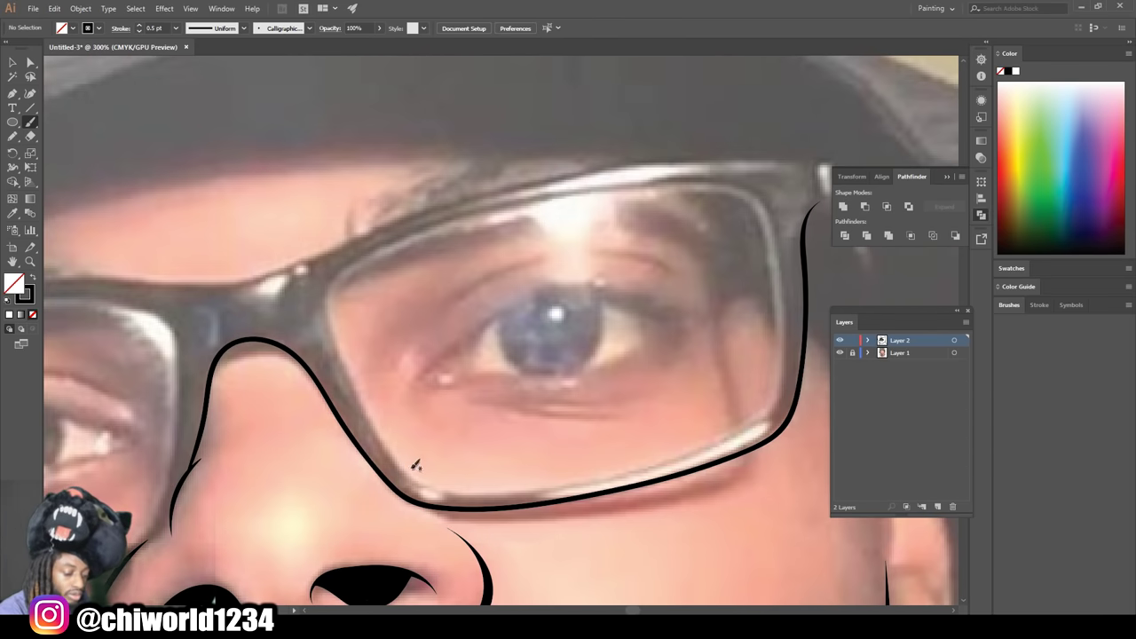
# - Ink the inner edges of the right lens frame, thickening its lower-right edge
pyautogui.moveTo(406, 472)
pyautogui.mouseDown()
pyautogui.moveTo(348, 369)
pyautogui.moveTo(328, 312)
pyautogui.moveTo(338, 281)
pyautogui.moveTo(449, 223)
pyautogui.moveTo(635, 186)
pyautogui.moveTo(695, 186)
pyautogui.moveTo(766, 216)
pyautogui.moveTo(774, 387)
pyautogui.moveTo(743, 427)
pyautogui.mouseUp()
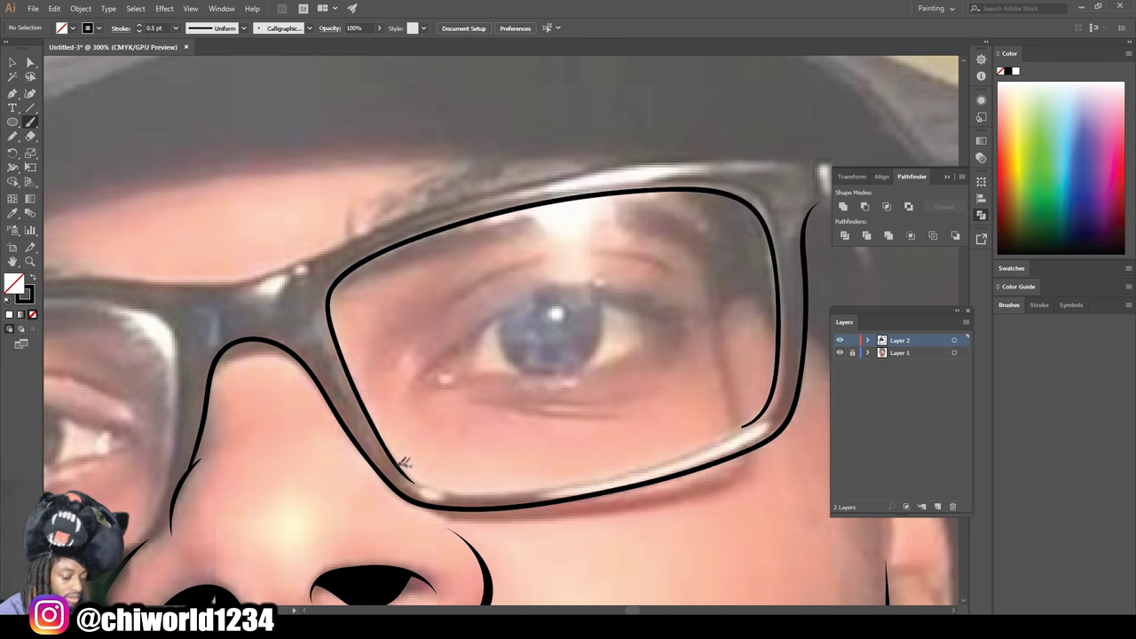
pyautogui.moveTo(433, 486)
pyautogui.mouseDown()
pyautogui.moveTo(619, 473)
pyautogui.moveTo(735, 435)
pyautogui.mouseUp()
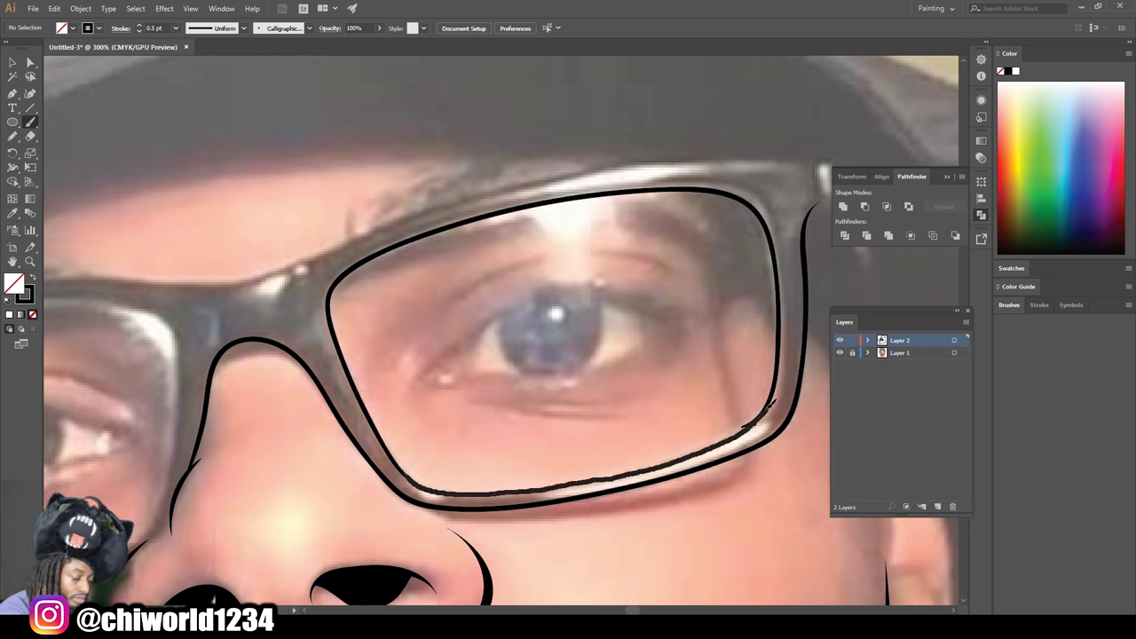
pyautogui.moveTo(775, 376); pyautogui.dragTo(774, 380)
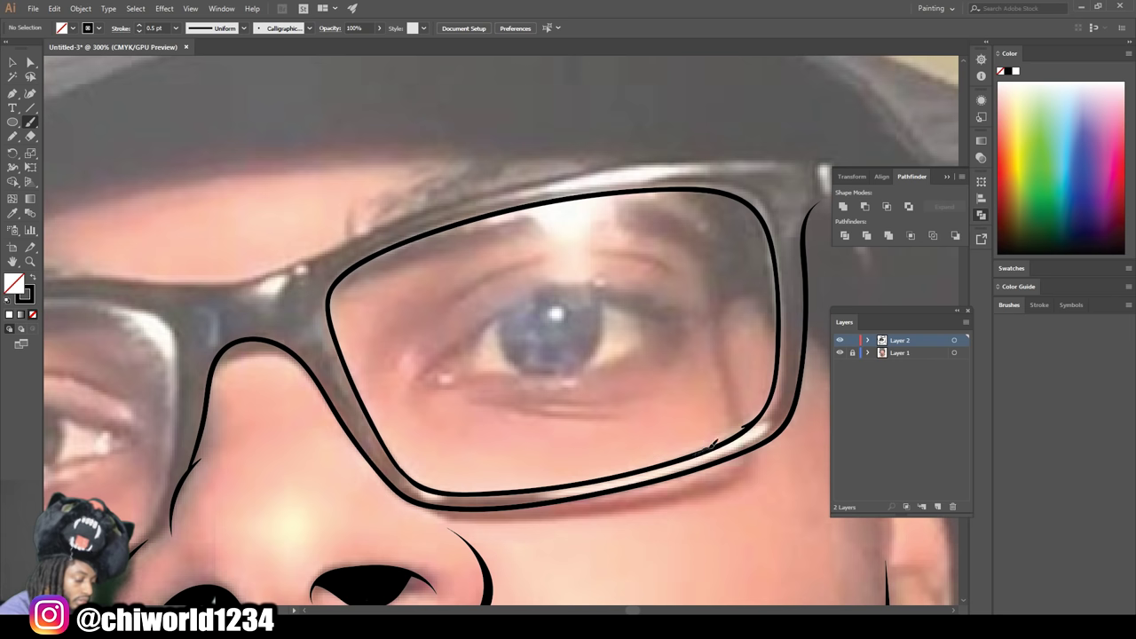
pyautogui.moveTo(782, 341); pyautogui.dragTo(780, 338)
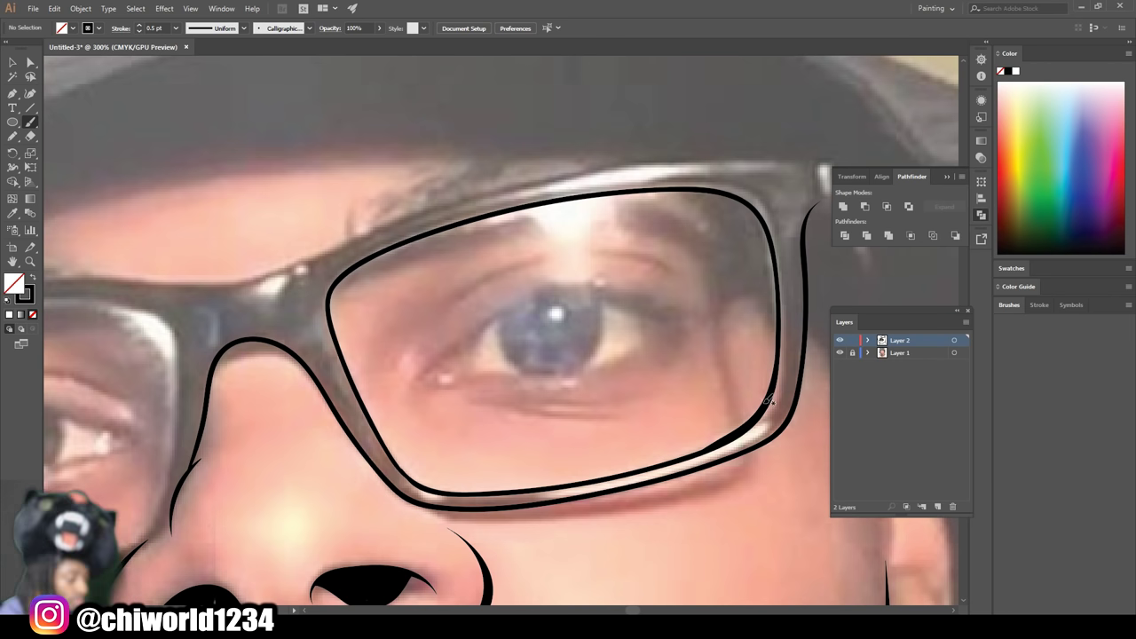
pyautogui.moveTo(691, 453); pyautogui.dragTo(659, 476)
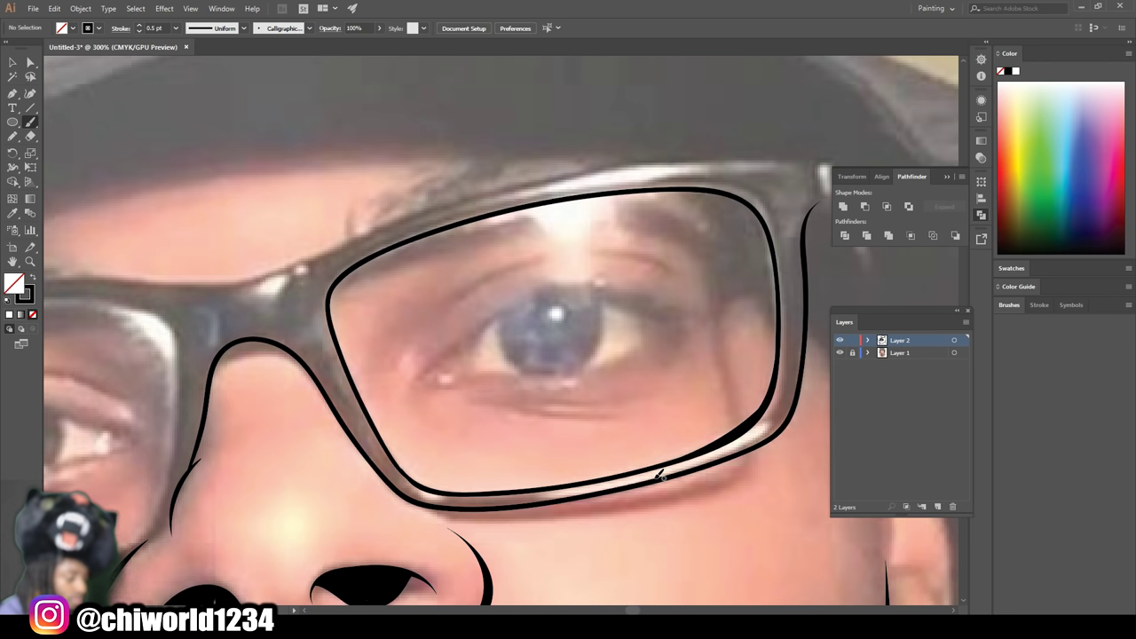
pyautogui.hotkey('ctrl', '-')
pyautogui.hotkey('ctrl', '-')
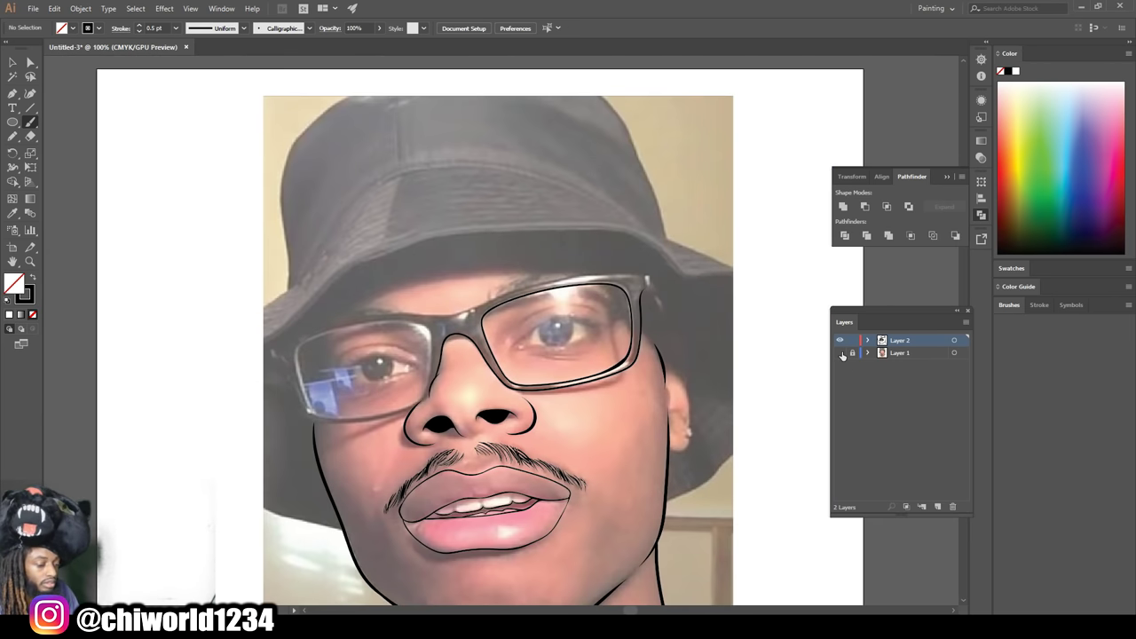
# - Hide the photo layer, fill black ink beside the neck splash, and select all the line art
pyautogui.click(842, 355)
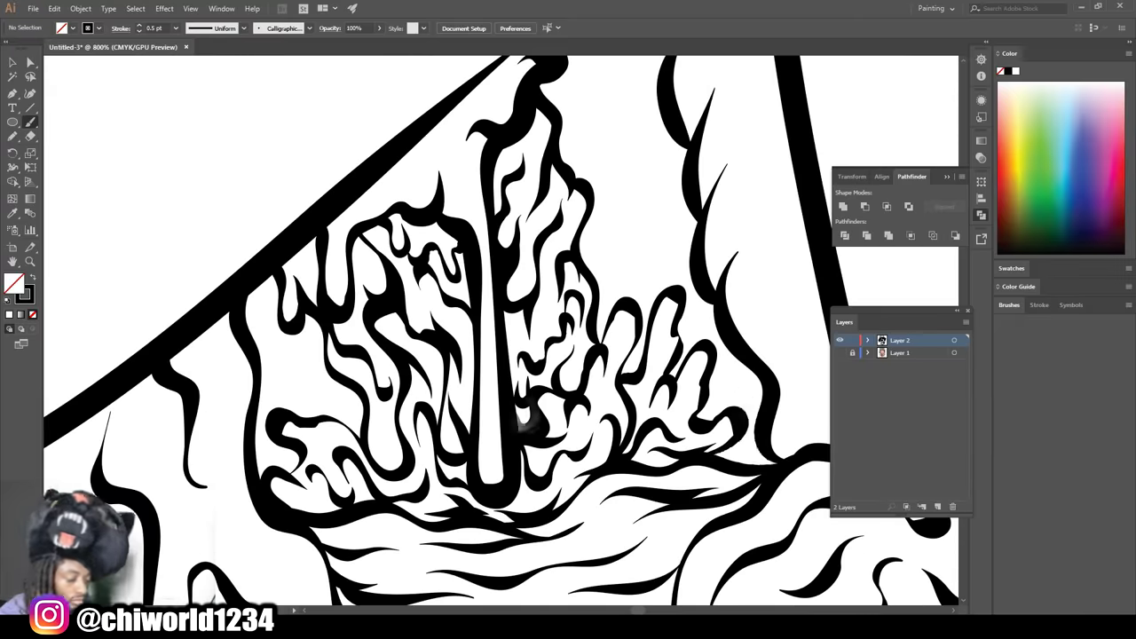
pyautogui.moveTo(755, 444)
pyautogui.mouseDown()
pyautogui.moveTo(710, 337)
pyautogui.moveTo(666, 302)
pyautogui.moveTo(612, 293)
pyautogui.mouseUp()
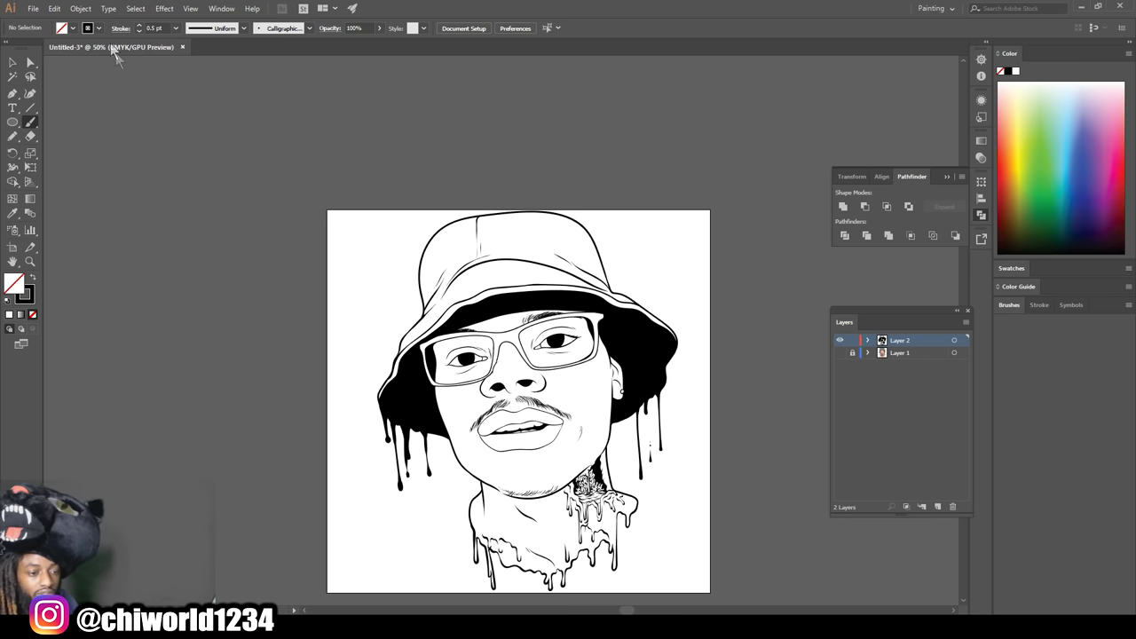
pyautogui.click(12, 62)
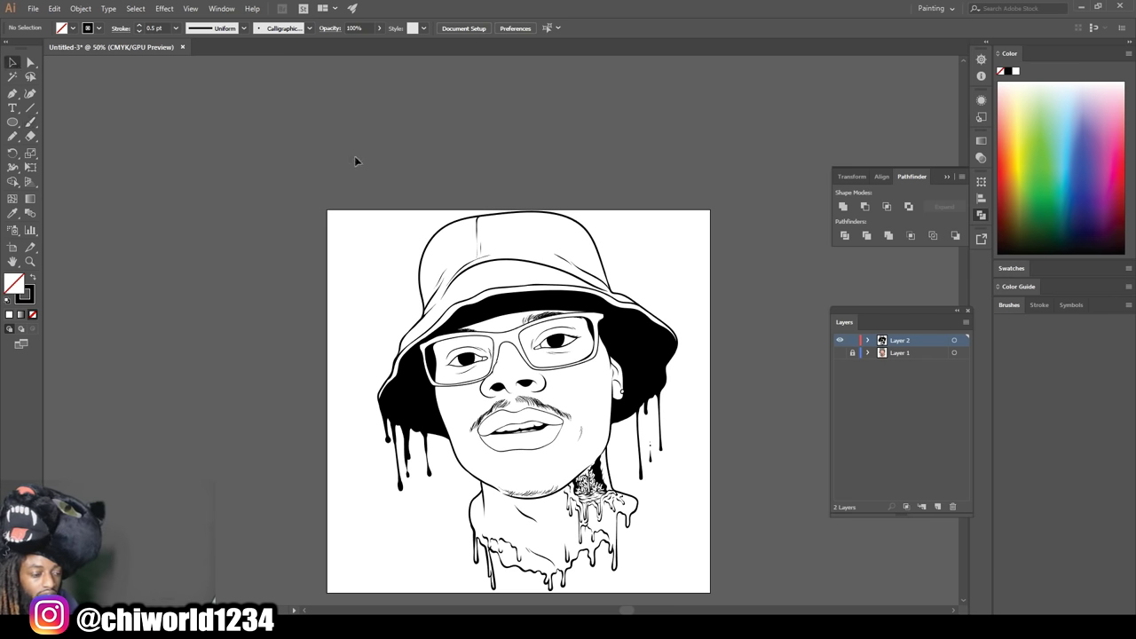
pyautogui.scroll(-3, 711, 376)
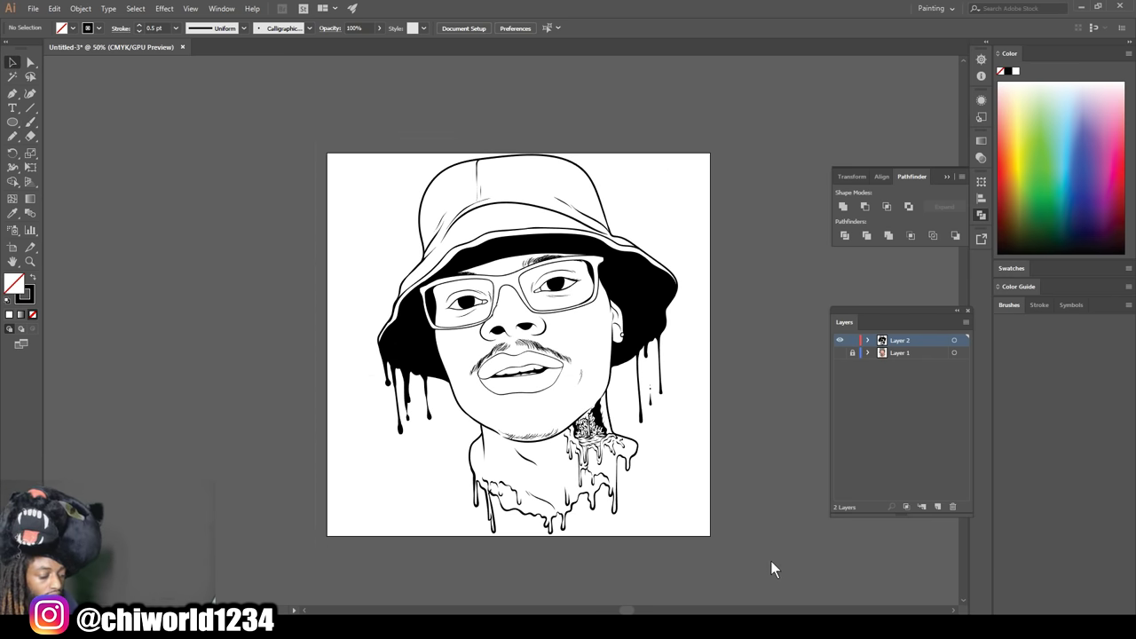
pyautogui.hotkey('ctrl', 'a')
pyautogui.click(81, 8)
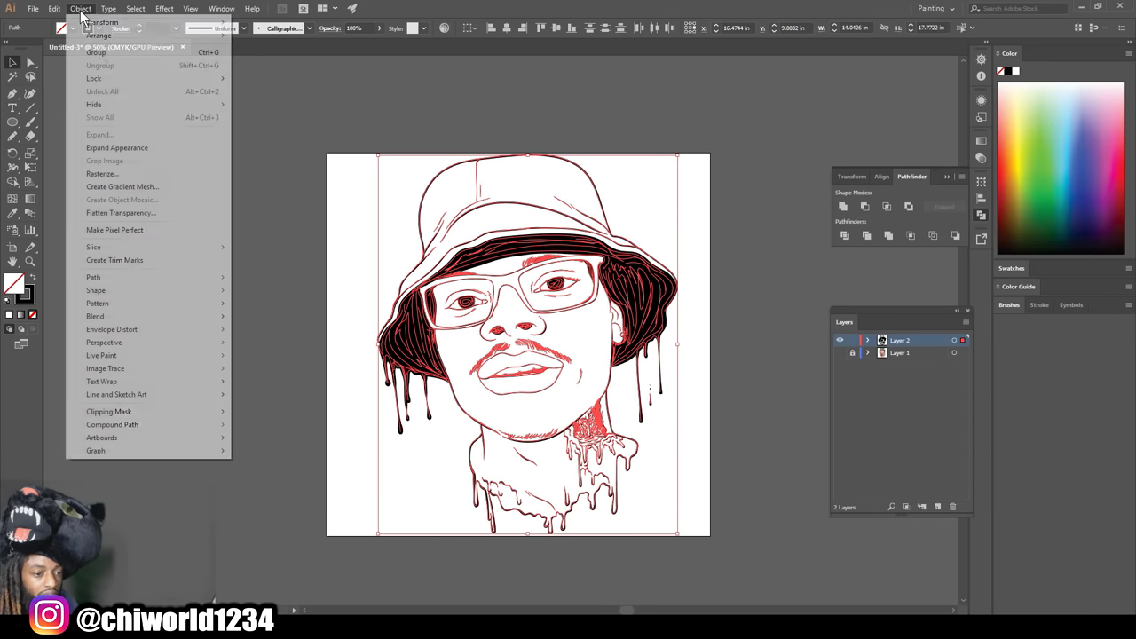
# - Expand and merge the brush strokes, then duplicate Layer 2 as a locked Layer 2 copy
pyautogui.click(155, 145)
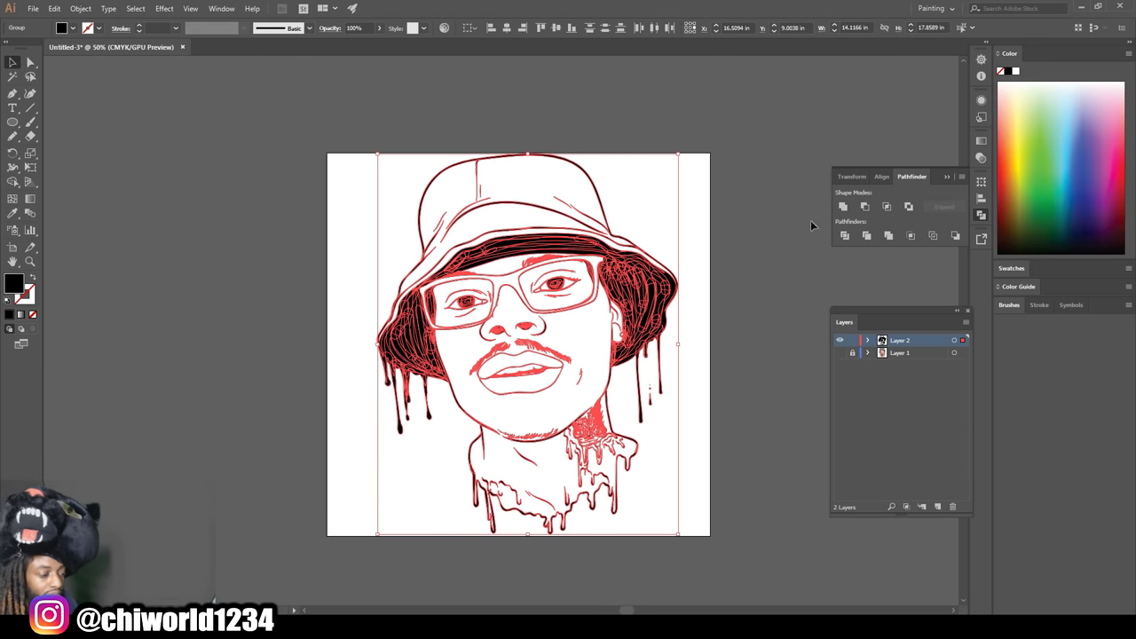
pyautogui.click(887, 236)
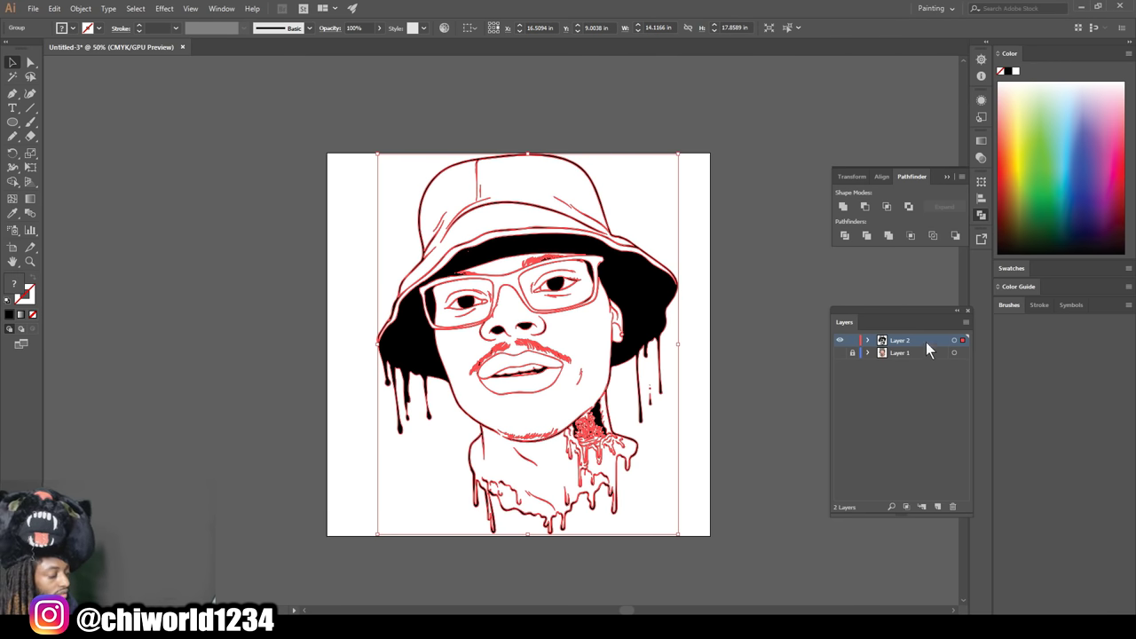
pyautogui.moveTo(926, 338); pyautogui.dragTo(941, 510)
pyautogui.click(853, 342)
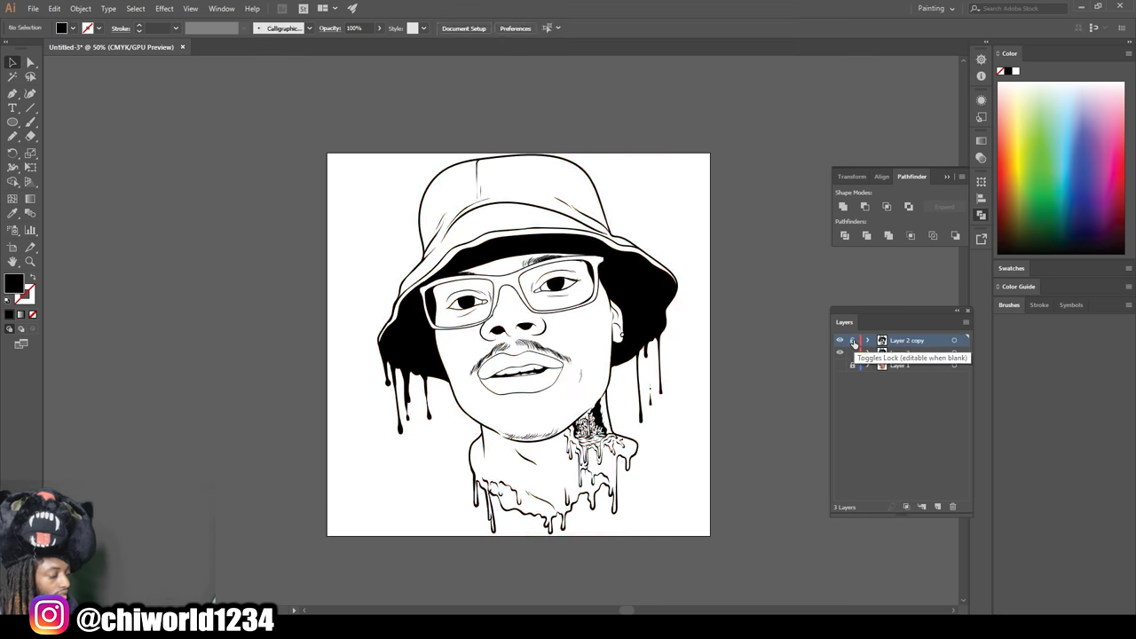
# - Make Layer 2 active and set the fill colour to peach #E5A576 in the Color Picker
pyautogui.click(905, 352)
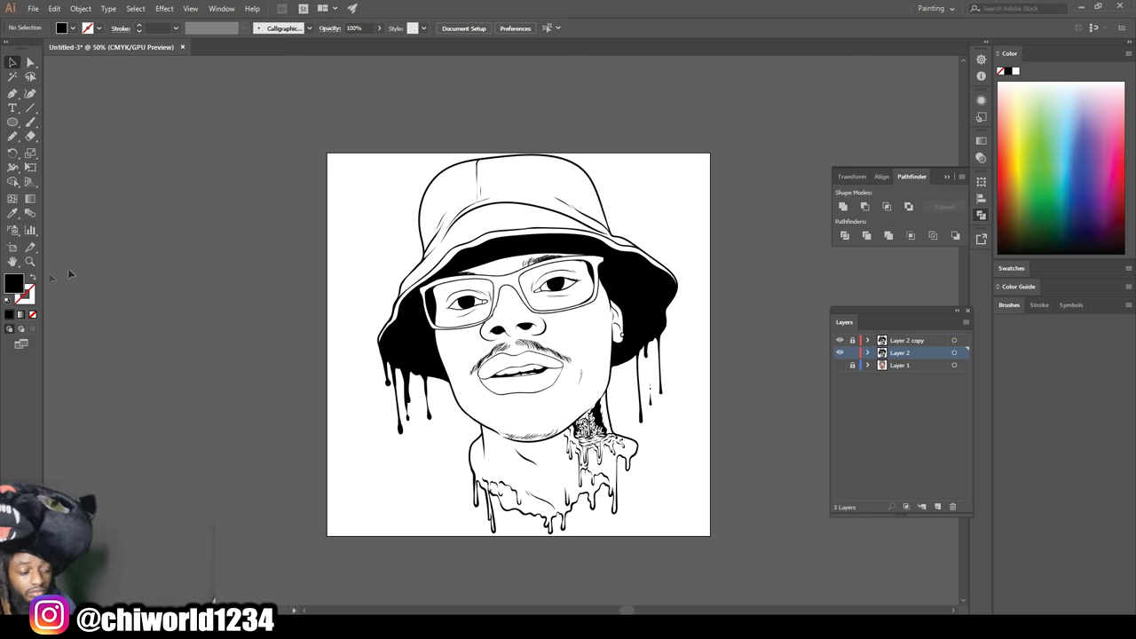
pyautogui.doubleClick(14, 282)
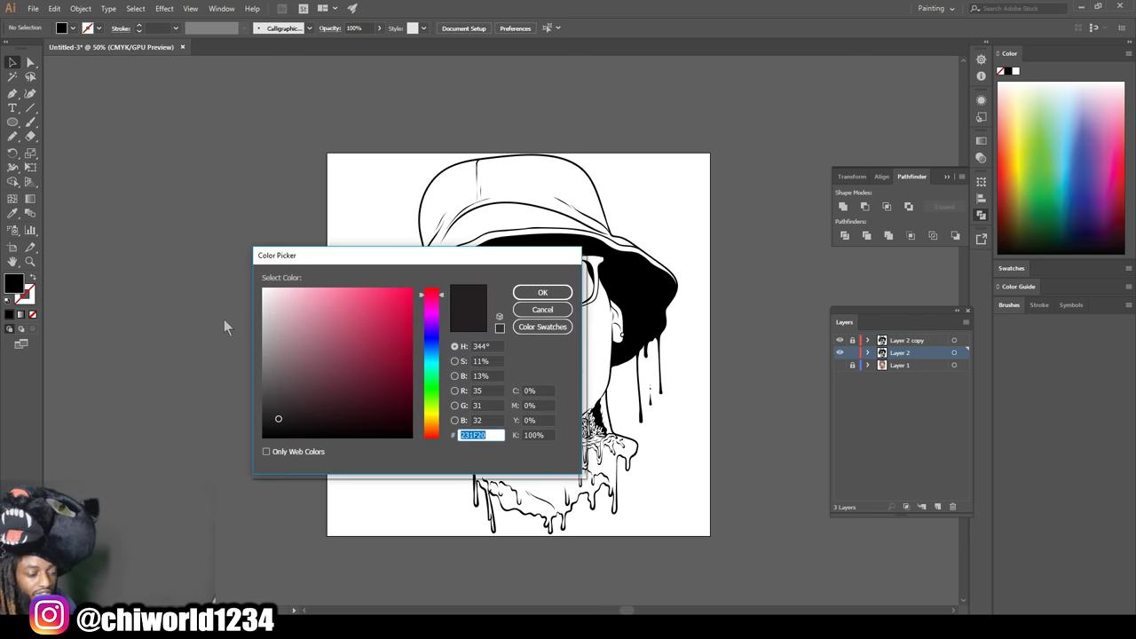
pyautogui.moveTo(431, 404); pyautogui.dragTo(432, 425)
pyautogui.moveTo(321, 330)
pyautogui.mouseDown()
pyautogui.moveTo(325, 288)
pyautogui.moveTo(345, 279)
pyautogui.mouseUp()
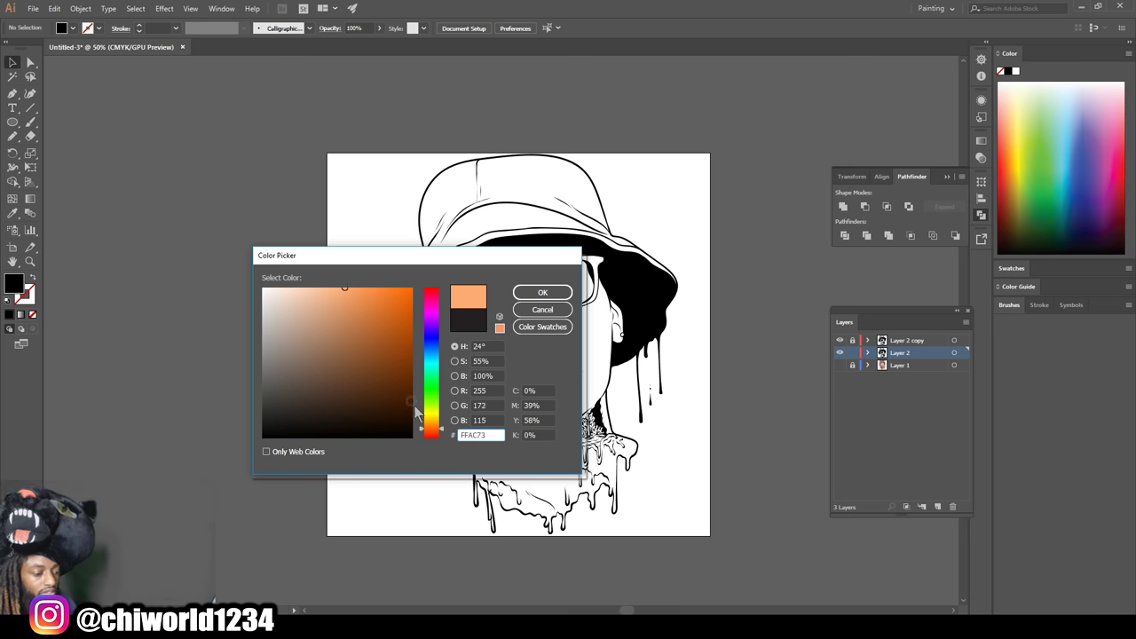
pyautogui.moveTo(428, 434); pyautogui.dragTo(429, 439)
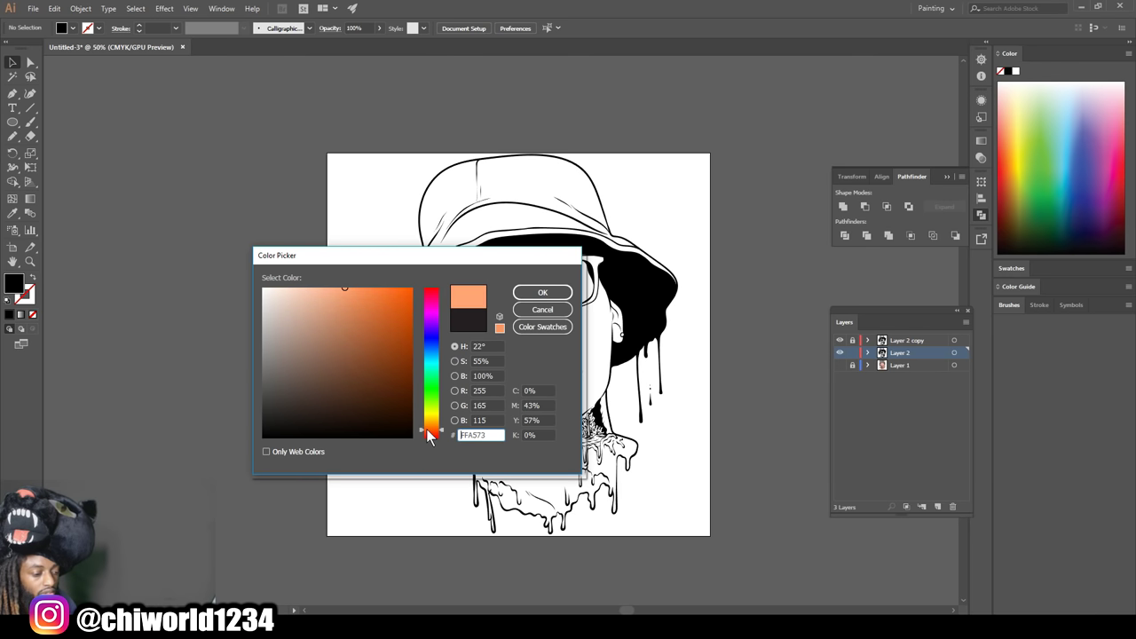
pyautogui.moveTo(338, 294)
pyautogui.mouseDown()
pyautogui.moveTo(322, 309)
pyautogui.moveTo(338, 303)
pyautogui.mouseUp()
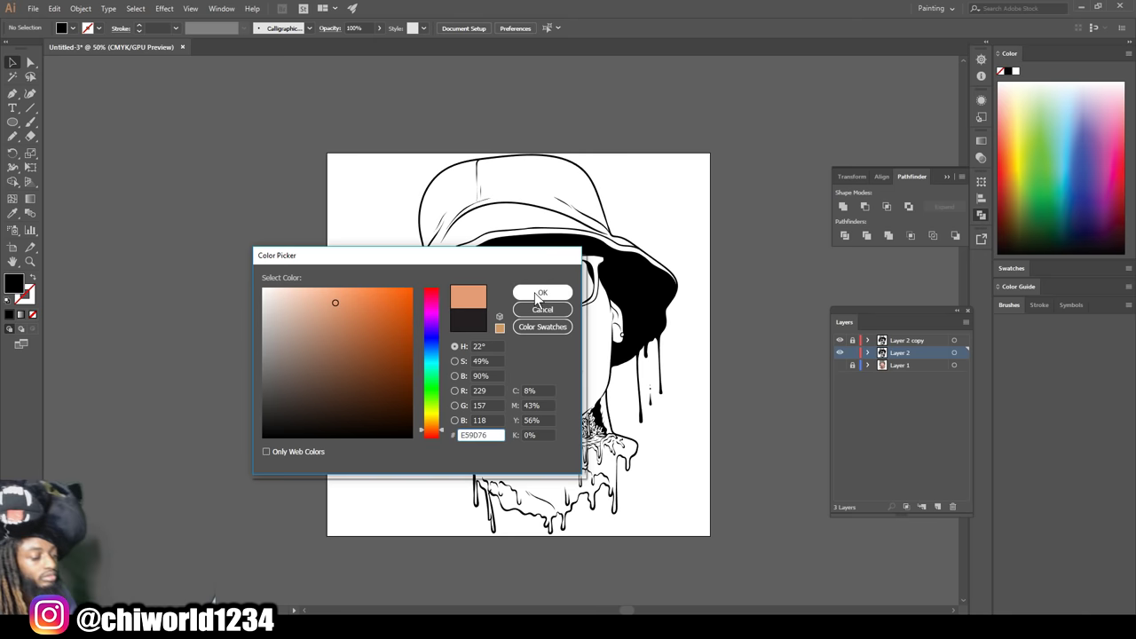
pyautogui.click(435, 432)
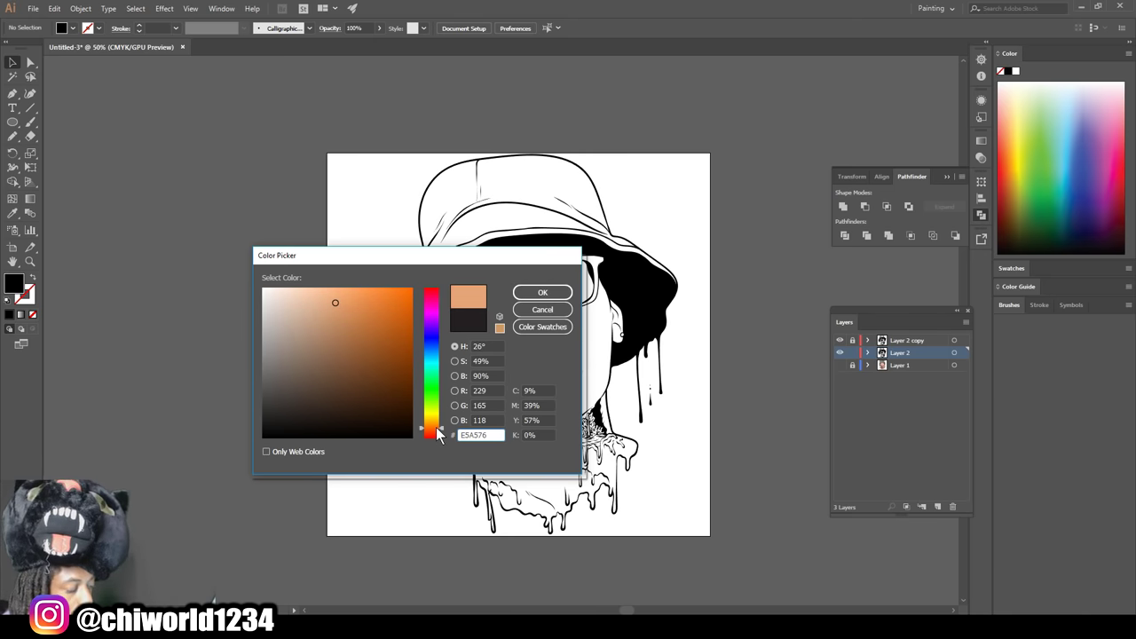
pyautogui.click(541, 292)
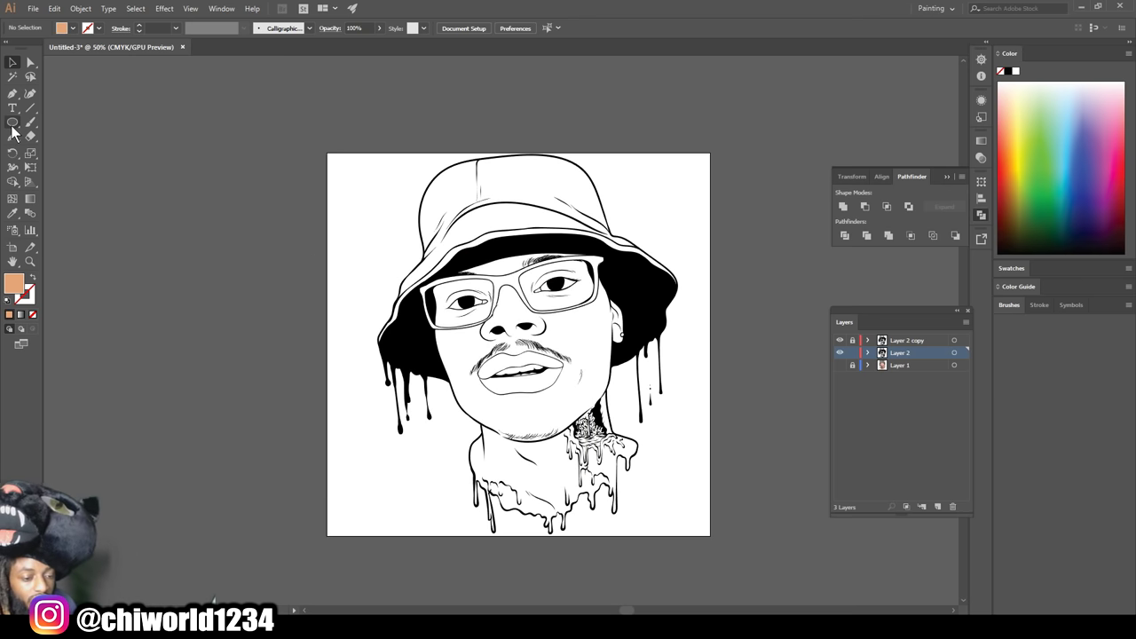
# - Draw a peach rectangle about 18.44 × 20.39 in over the artboard and send it to the back
pyautogui.click(13, 124)
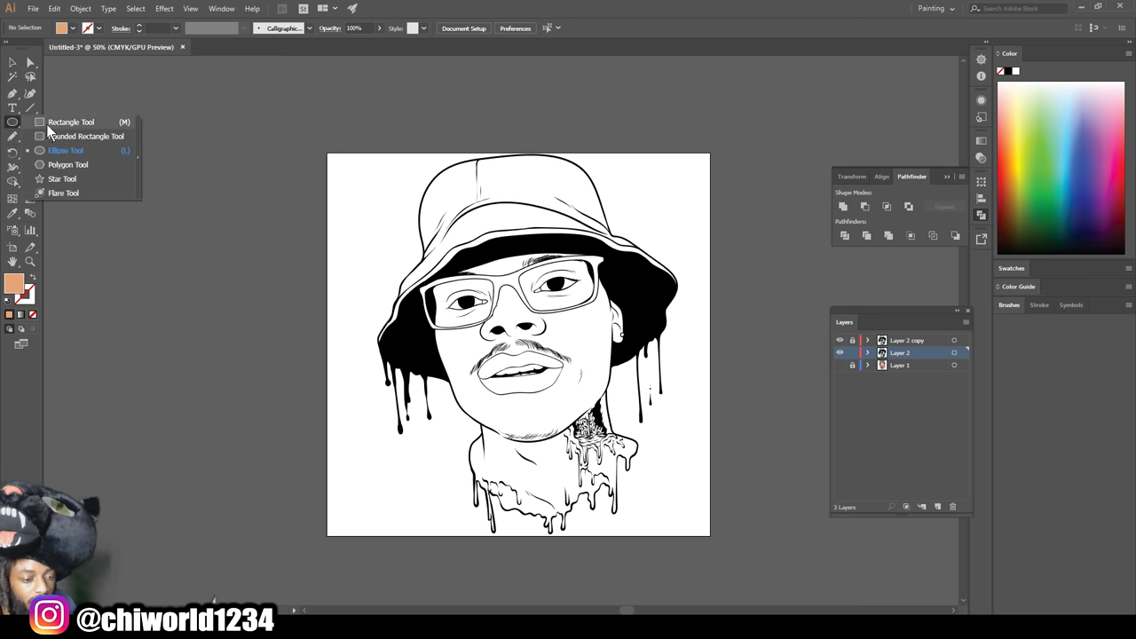
pyautogui.click(46, 124)
pyautogui.moveTo(342, 125); pyautogui.dragTo(732, 557)
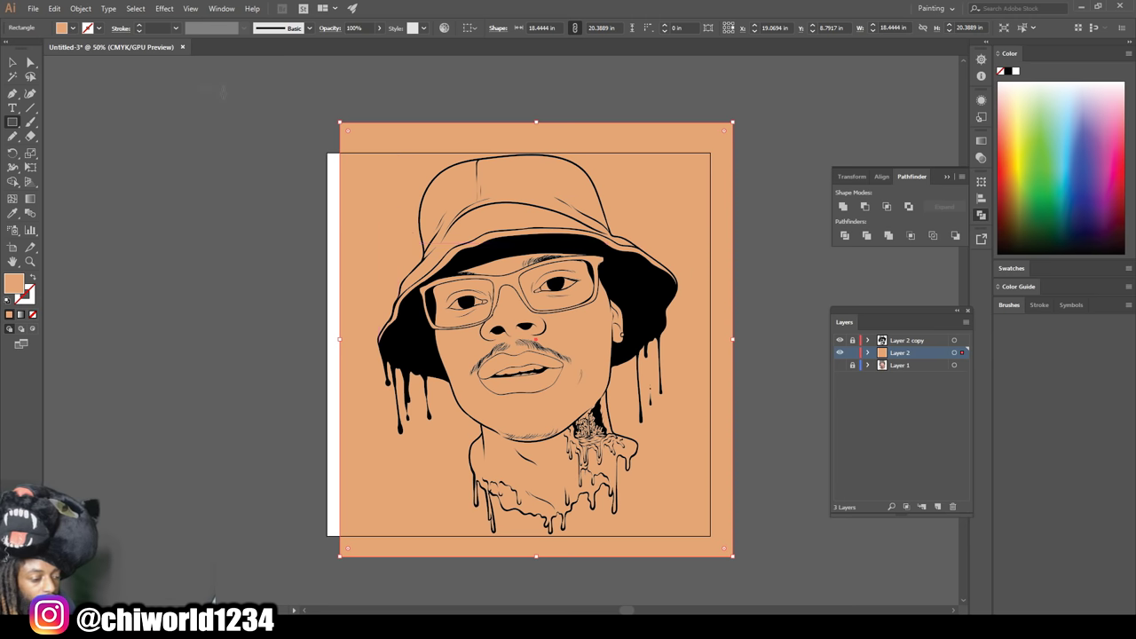
pyautogui.click(11, 64)
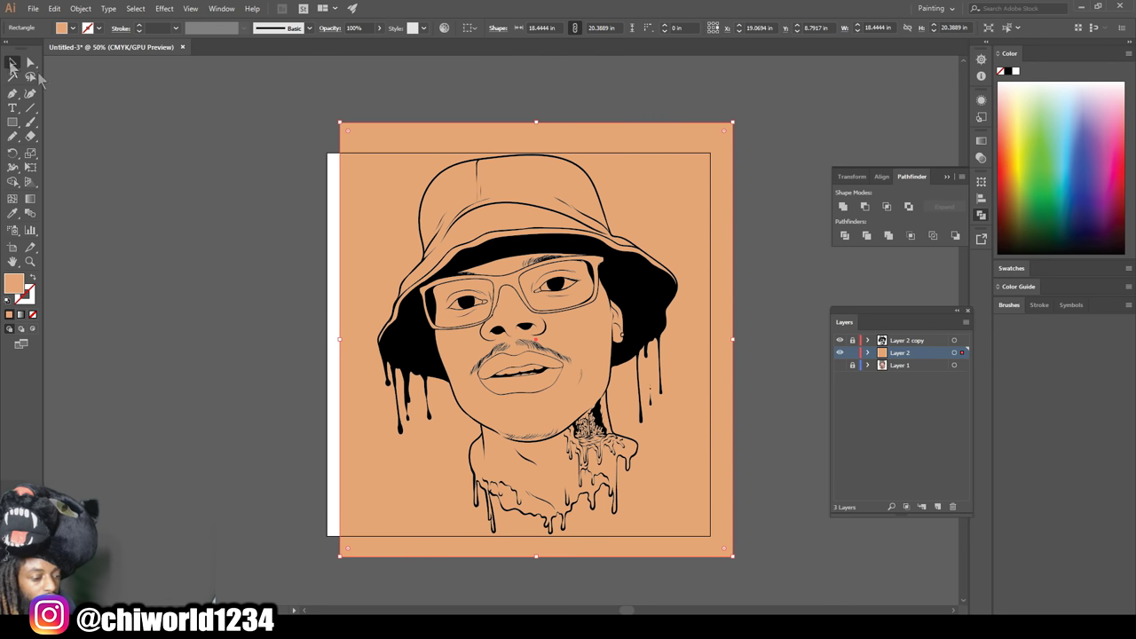
pyautogui.rightClick(373, 209)
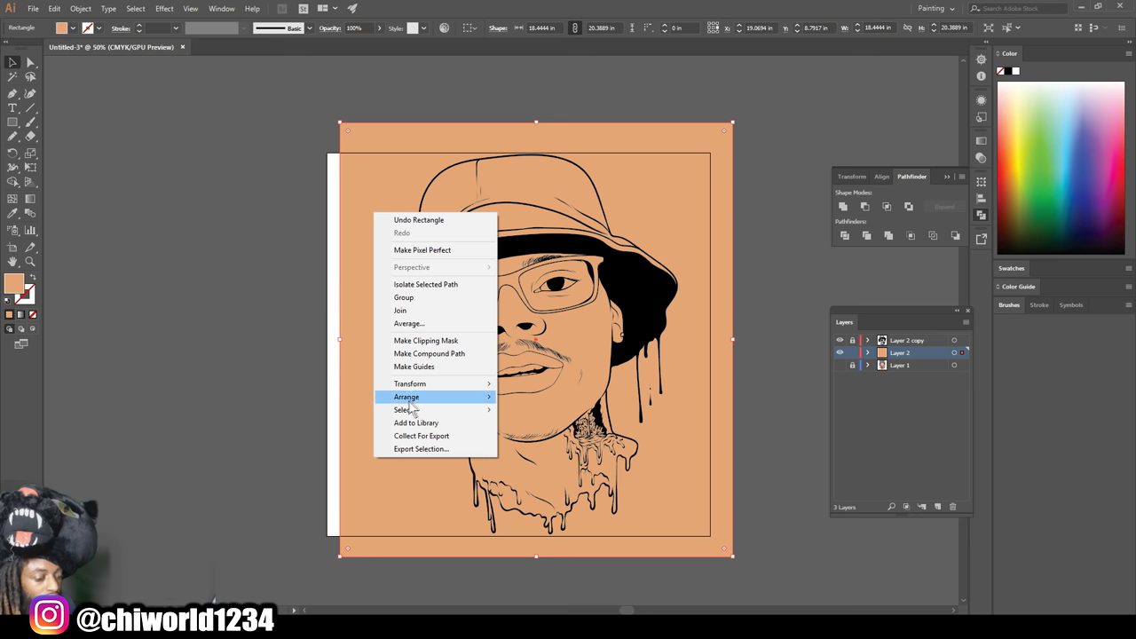
pyautogui.moveTo(414, 397)
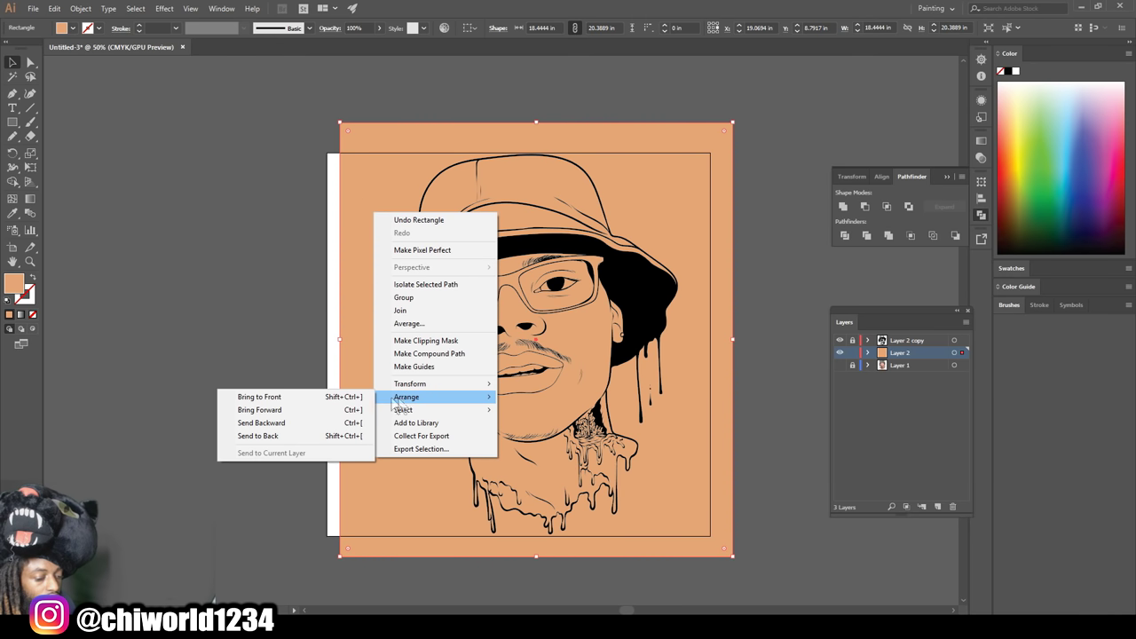
pyautogui.click(287, 437)
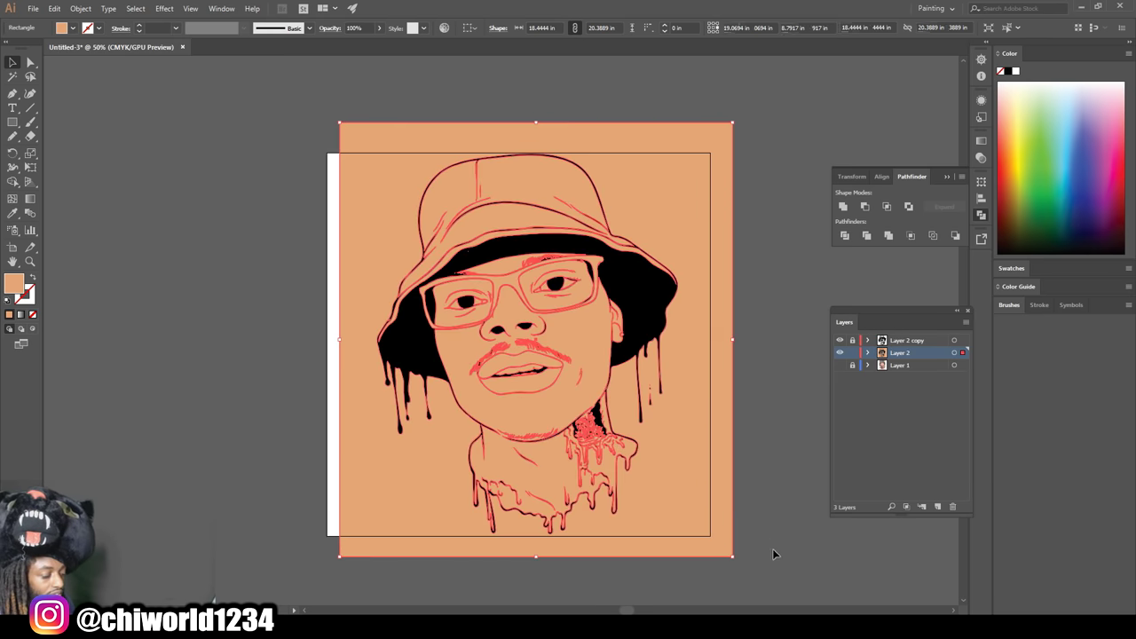
# - Select all and merge the line art with the peach rectangle in Pathfinder
pyautogui.hotkey('ctrl', 'a')
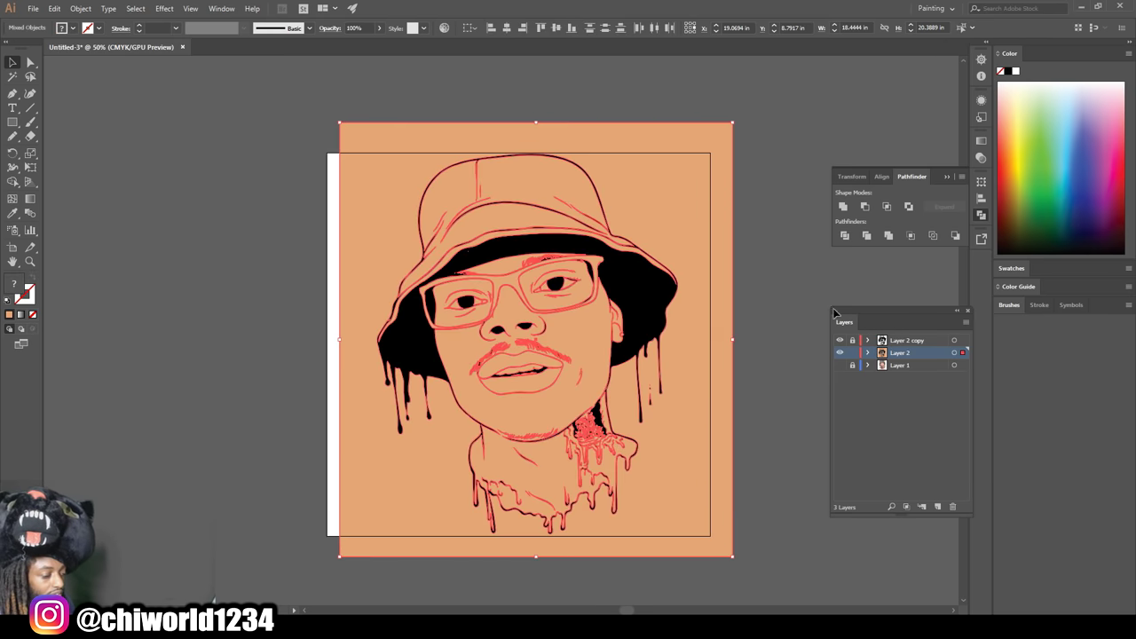
pyautogui.click(888, 237)
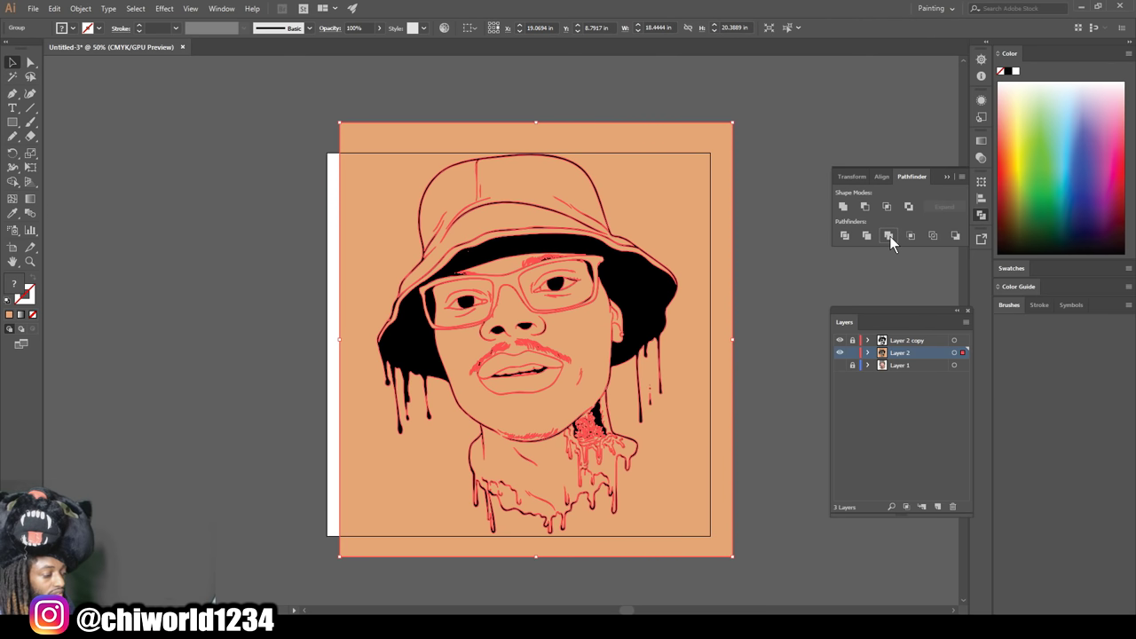
pyautogui.click(794, 242)
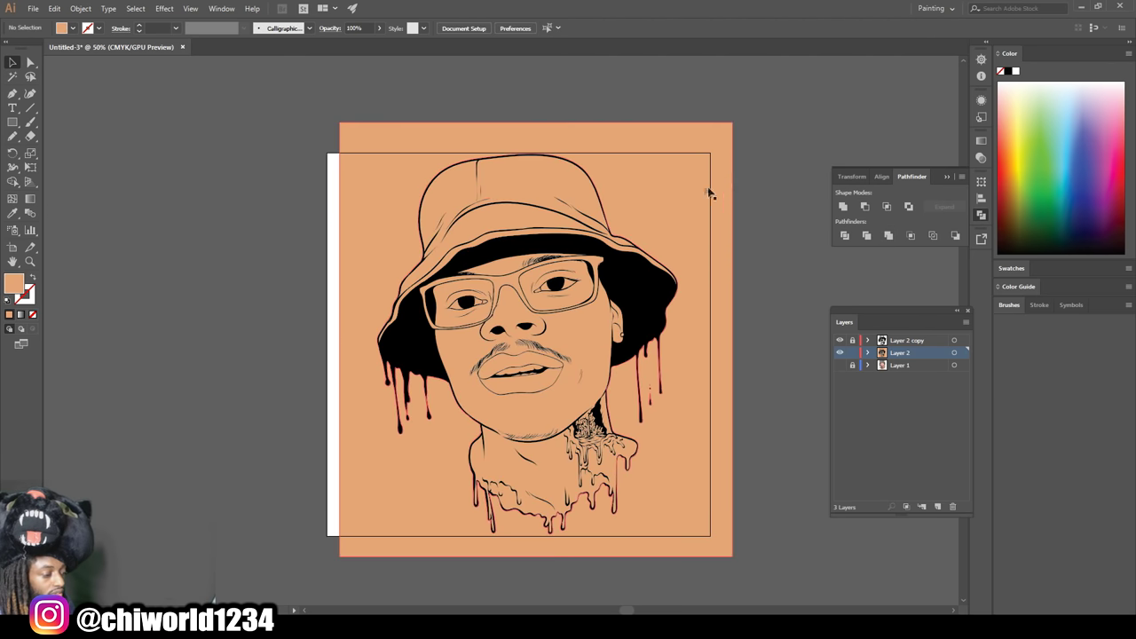
# - Isolate the portrait group and delete the orange background shape
pyautogui.click(676, 187)
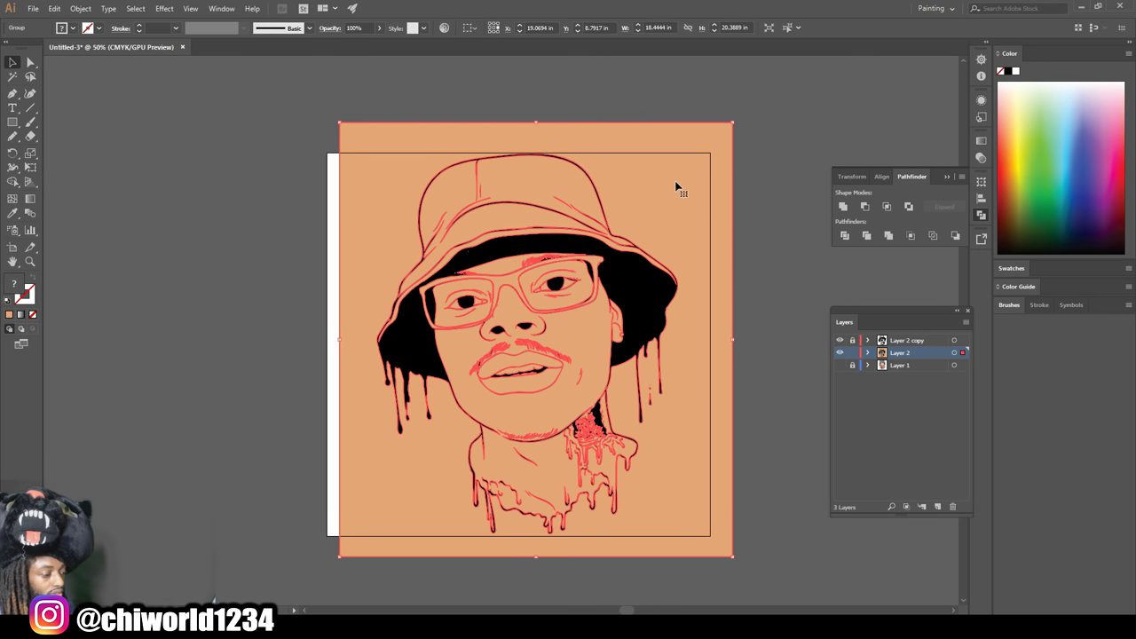
pyautogui.rightClick(676, 186)
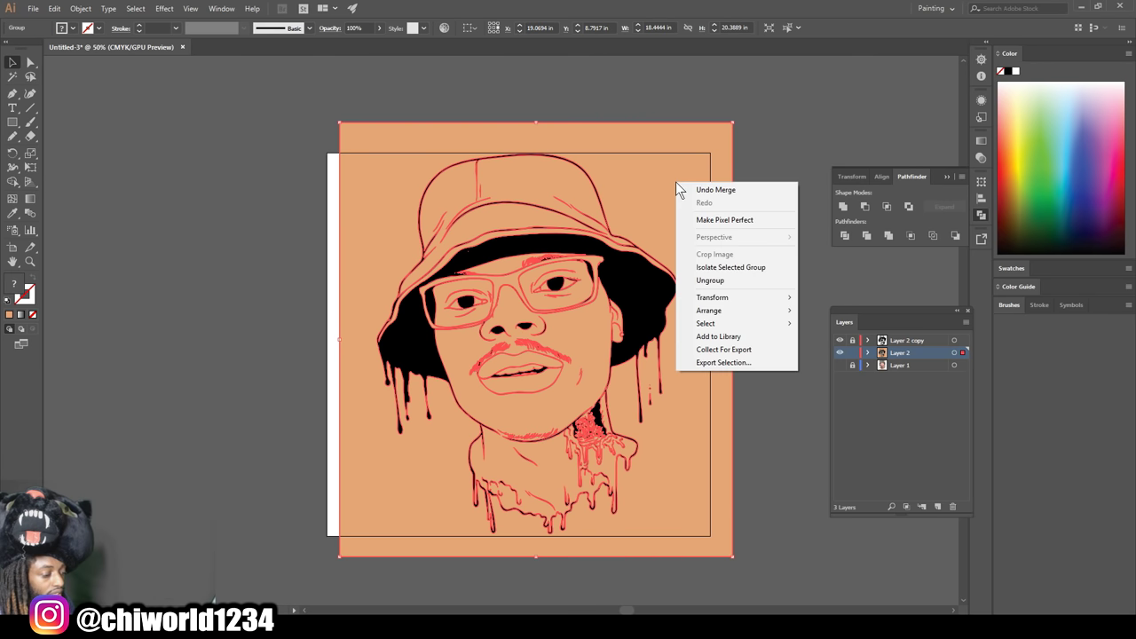
pyautogui.click(706, 270)
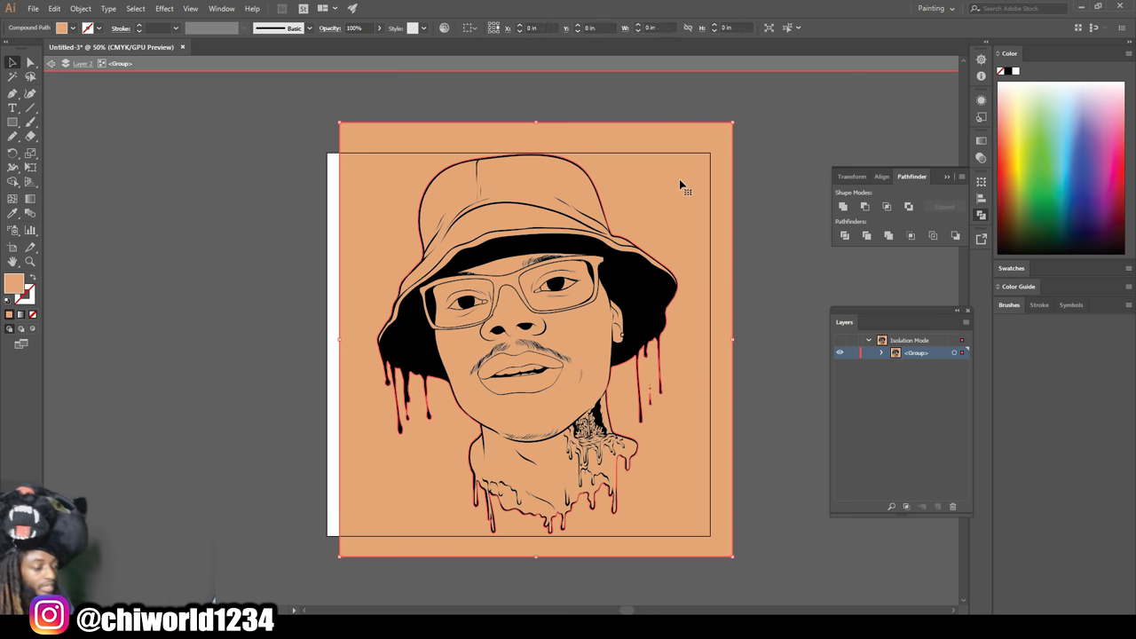
pyautogui.press('Delete')
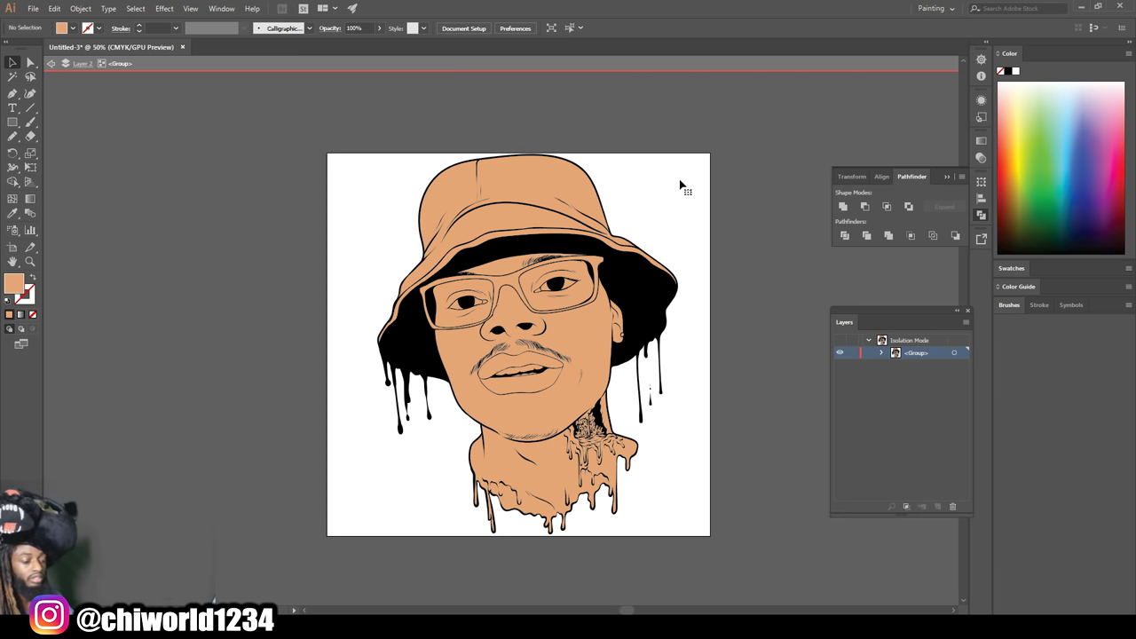
# - Fill the glasses frame with a dark warm grey, #66605C, replacing the peach
pyautogui.scroll(3, 508, 313)
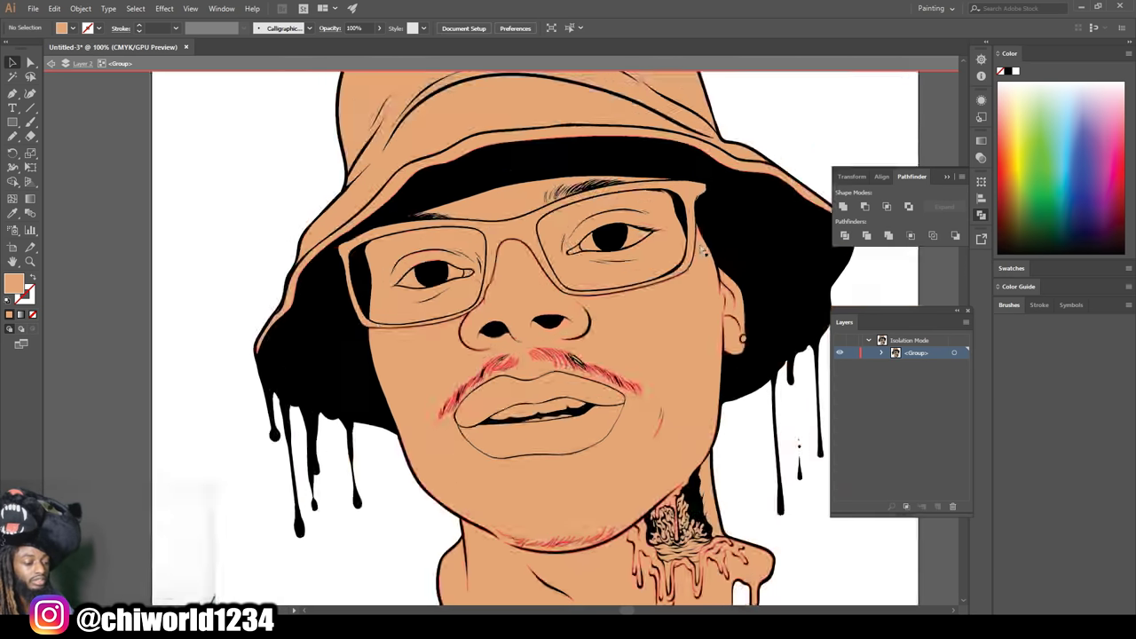
pyautogui.scroll(1, 588, 236)
pyautogui.click(535, 242)
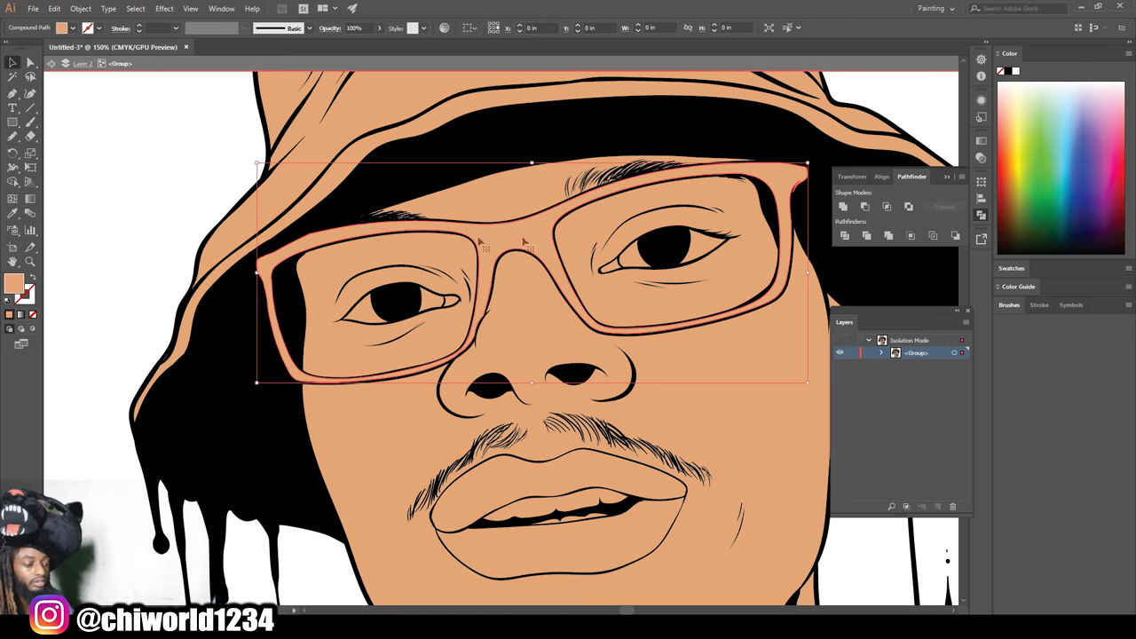
pyautogui.doubleClick(14, 283)
pyautogui.moveTo(306, 377); pyautogui.dragTo(278, 378)
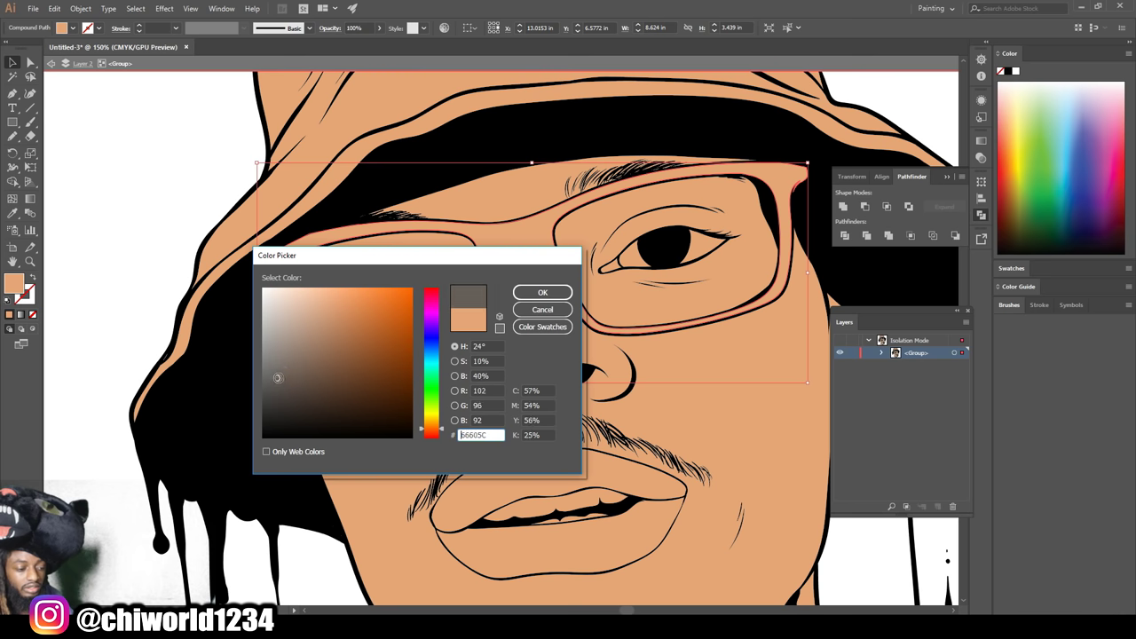
pyautogui.click(538, 293)
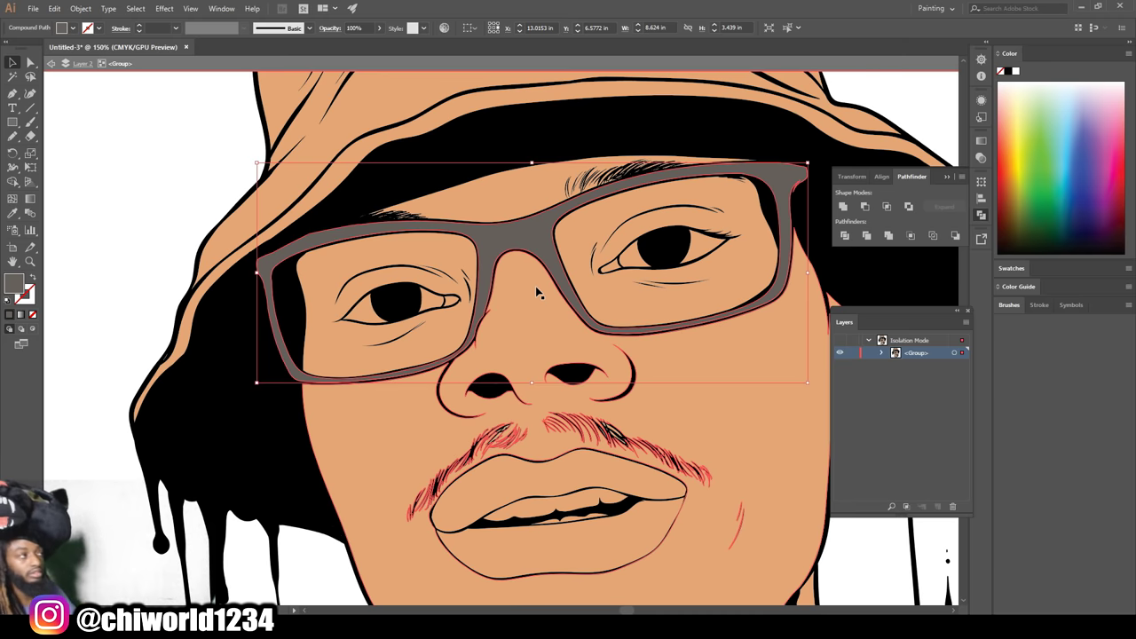
pyautogui.scroll(3, 622, 178)
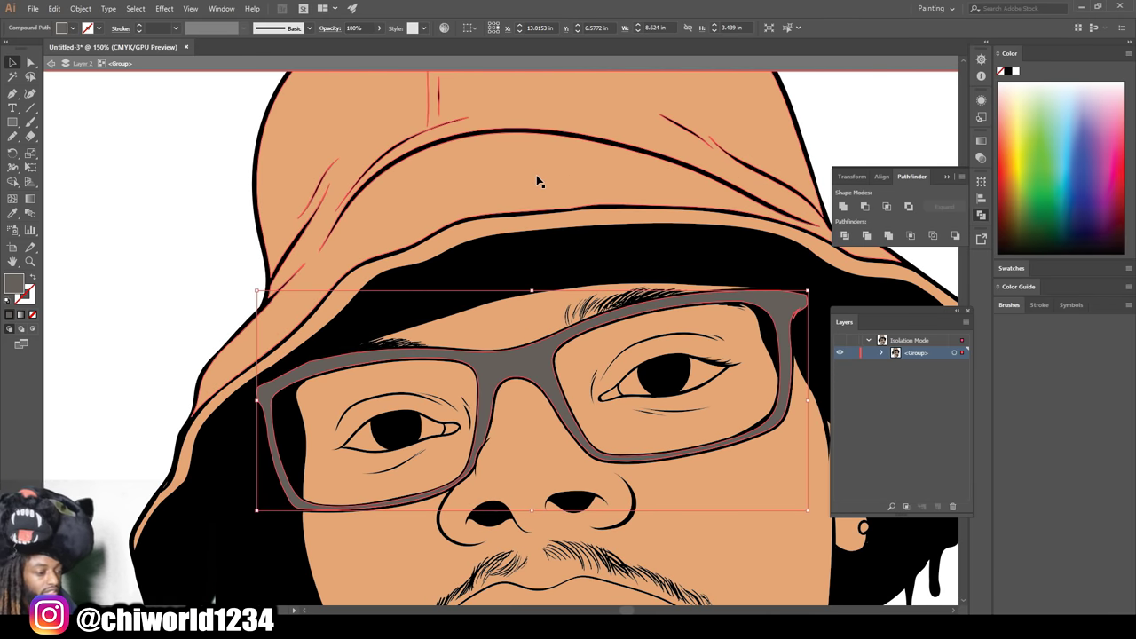
# - Eyedropper the glasses' dark grey onto the bucket hat
pyautogui.click(537, 181)
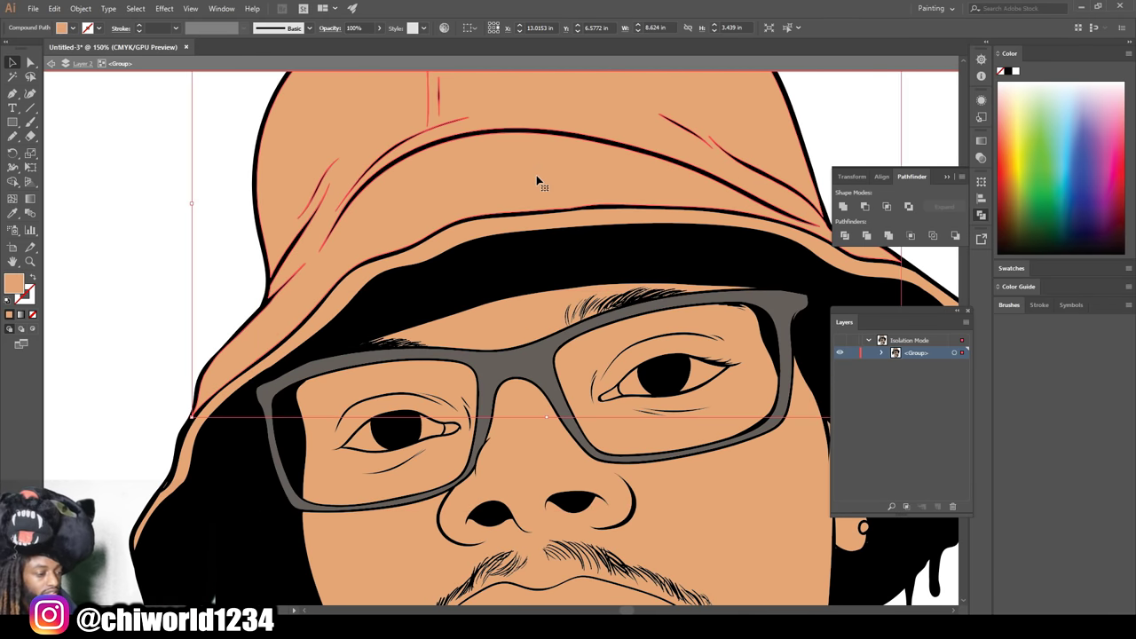
pyautogui.click(13, 213)
pyautogui.click(487, 366)
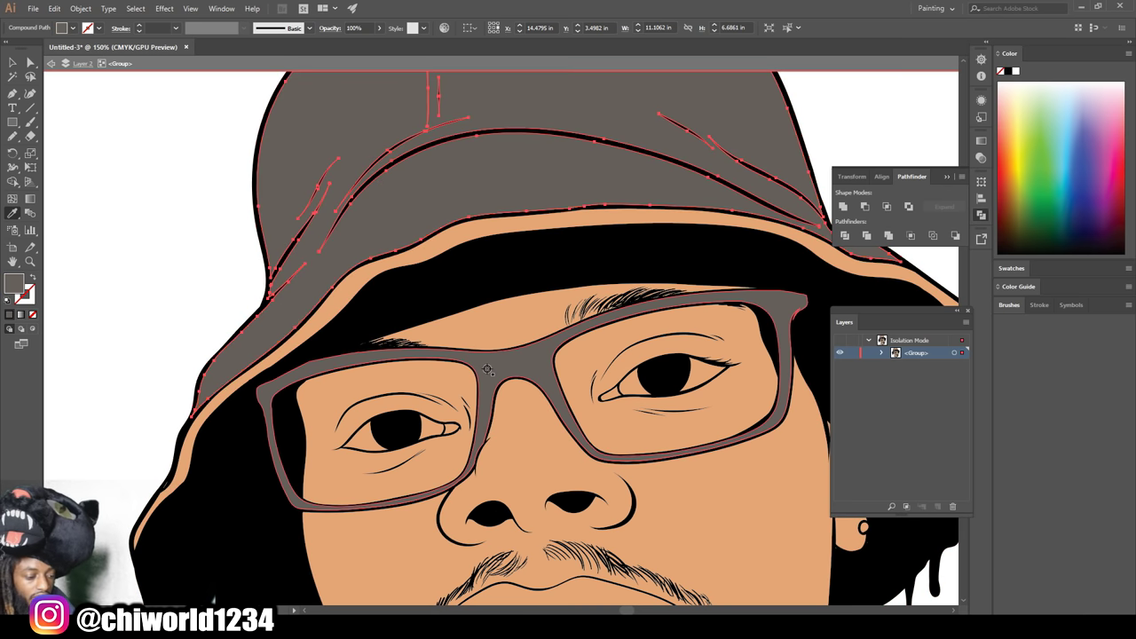
pyautogui.click(12, 63)
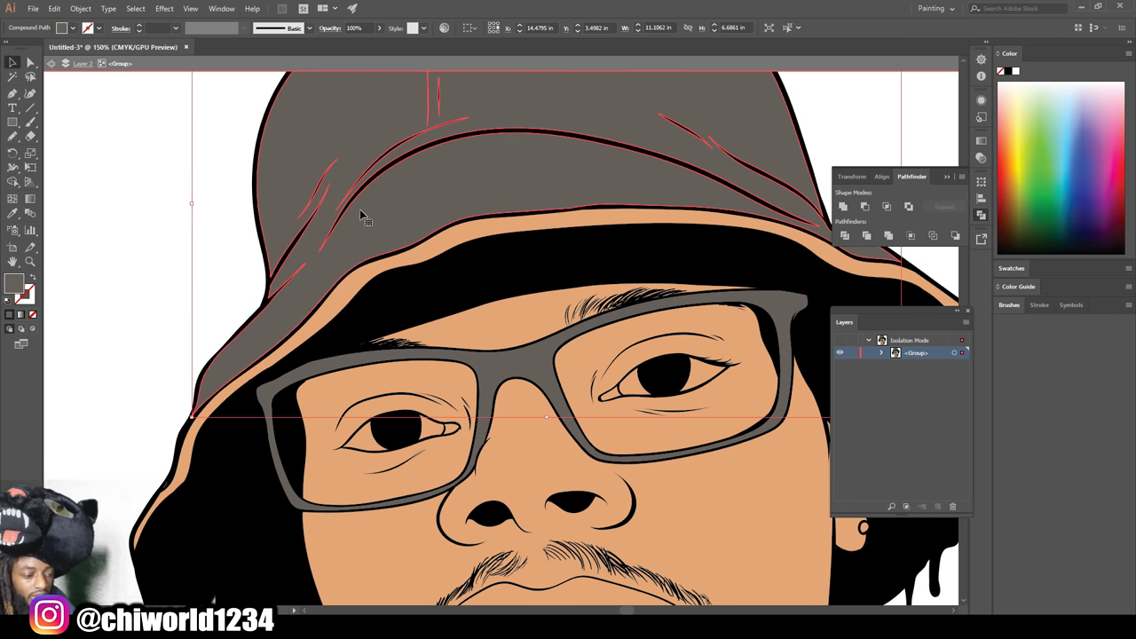
# - Give the brim-edge band the hat's grey, lightened to #8E8B88, undoing an accidental white fill
pyautogui.click(371, 259)
pyautogui.click(13, 213)
pyautogui.click(346, 250)
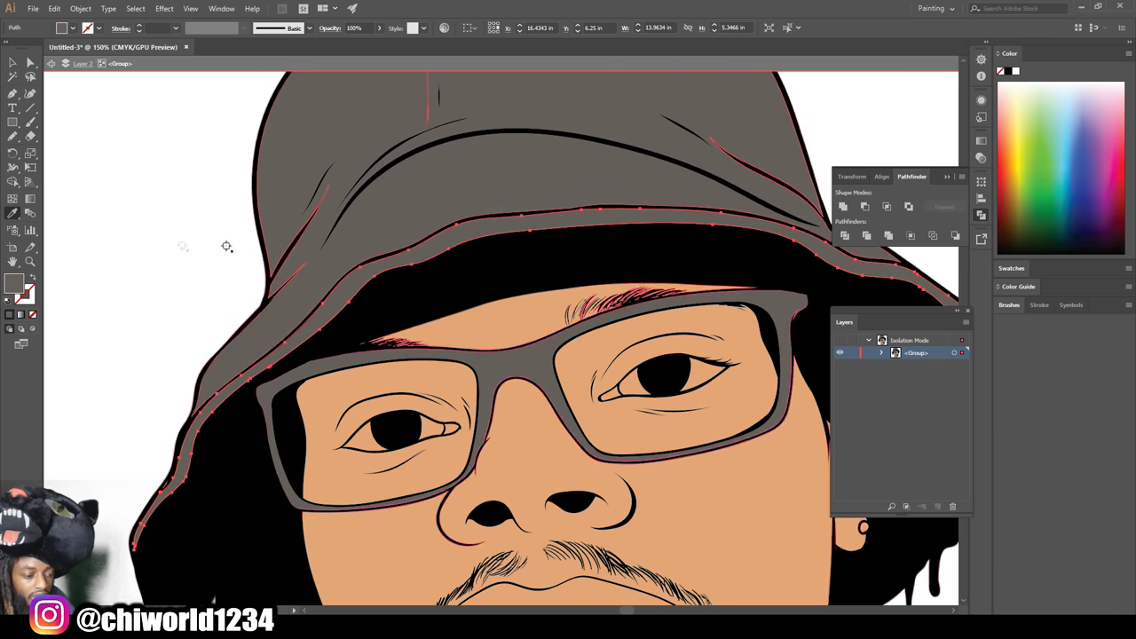
pyautogui.doubleClick(24, 291)
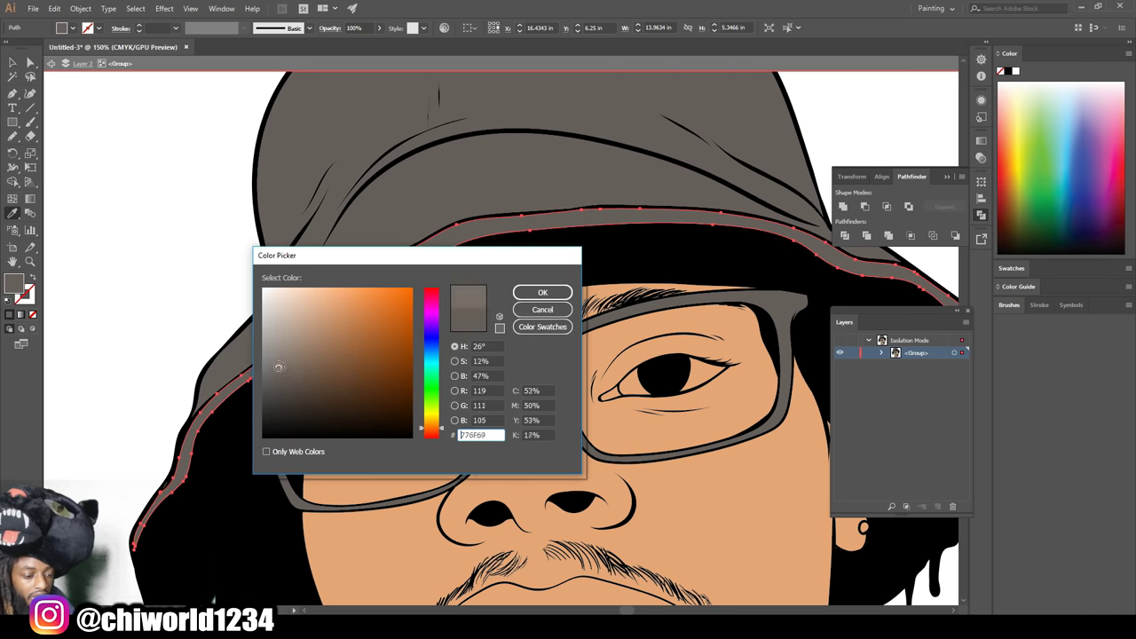
pyautogui.moveTo(273, 361); pyautogui.dragTo(273, 352)
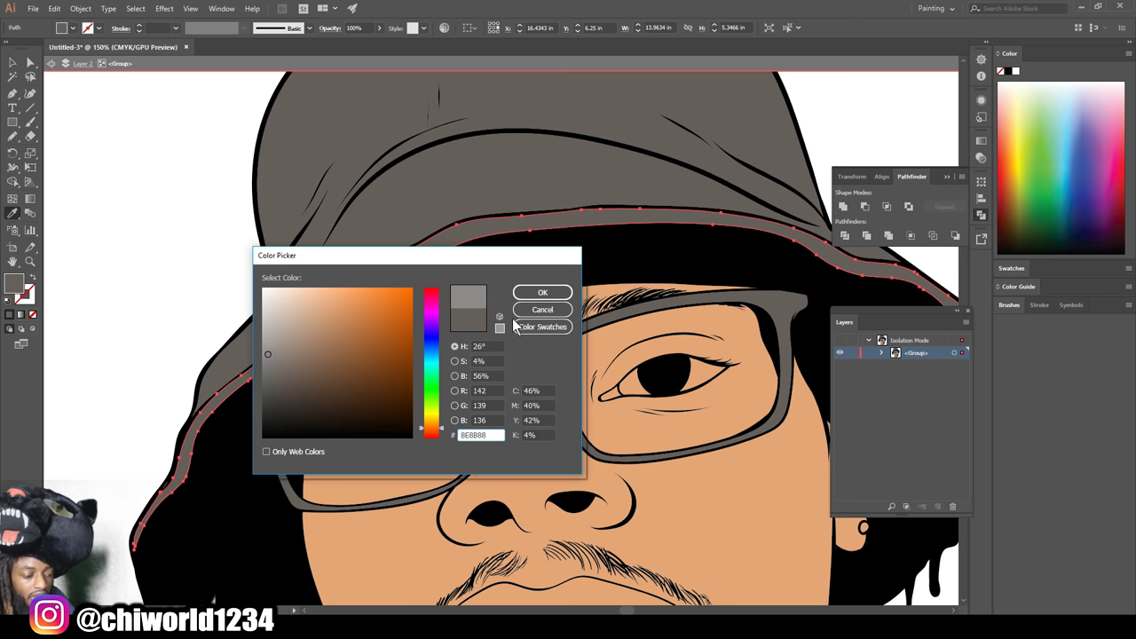
pyautogui.click(542, 292)
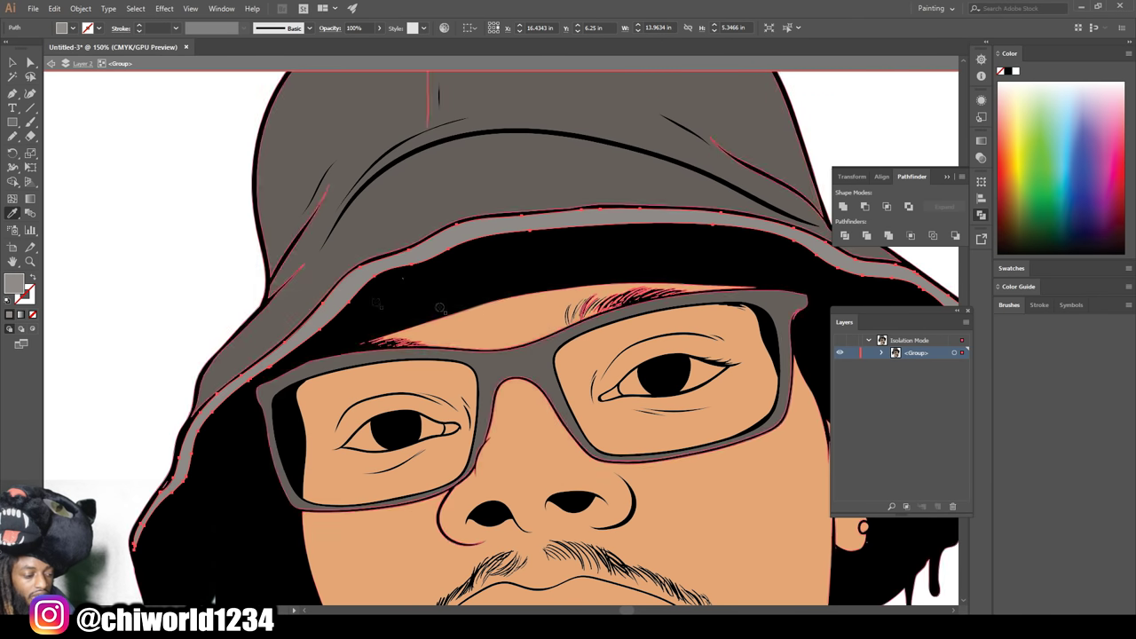
pyautogui.click(174, 223)
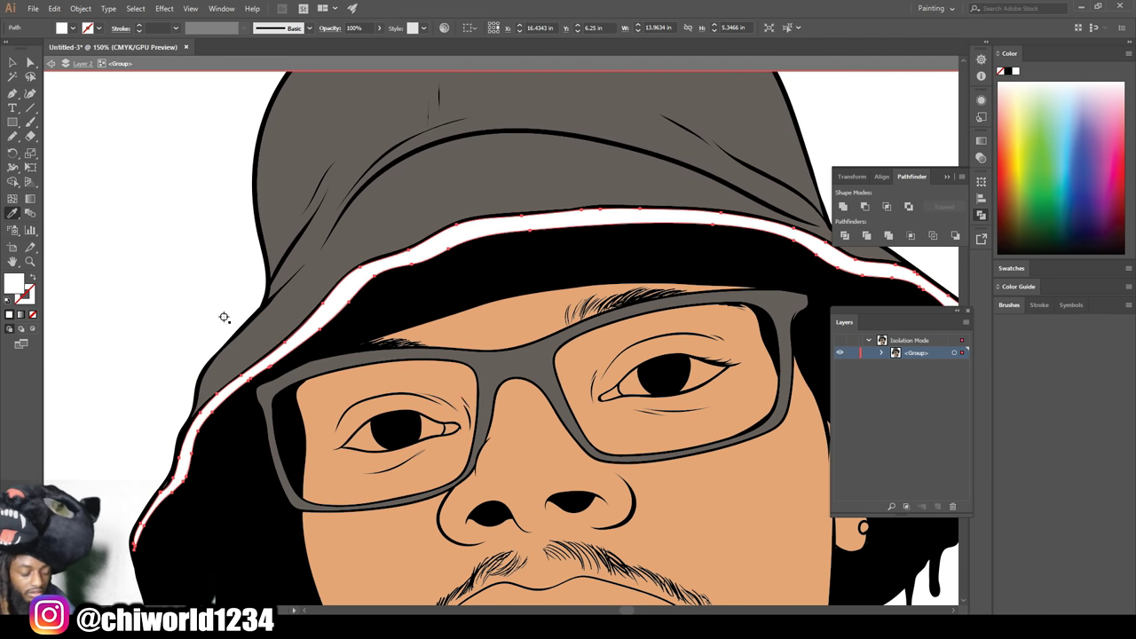
pyautogui.hotkey('ctrl', 'z')
# - Deselect the brim band and select the small shape under the left eye
pyautogui.click(14, 64)
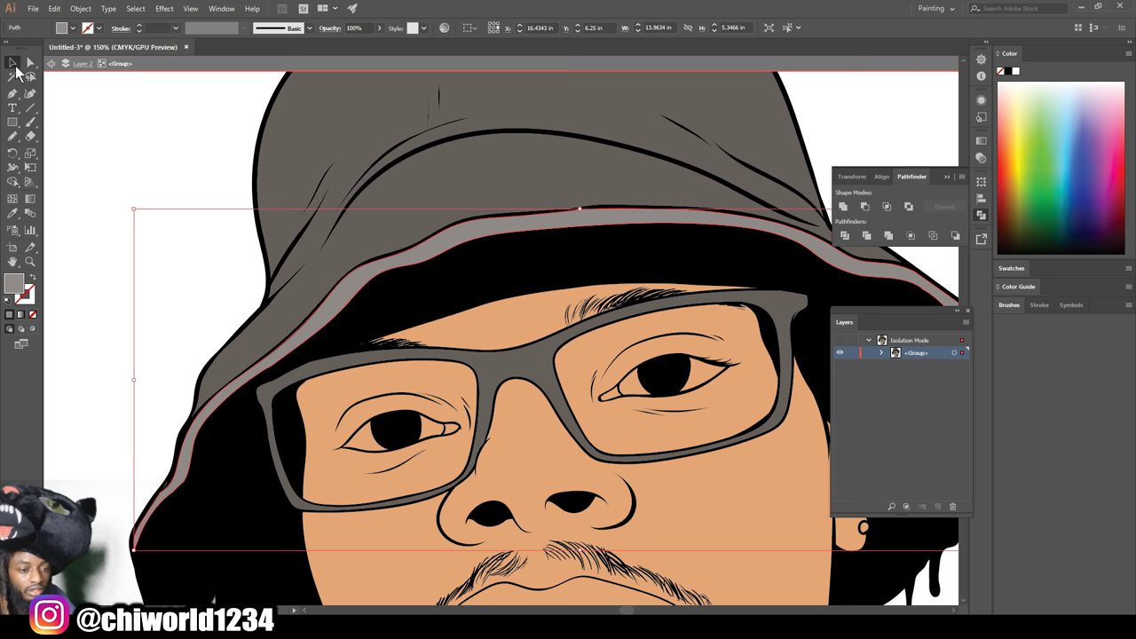
pyautogui.click(169, 171)
pyautogui.click(371, 444)
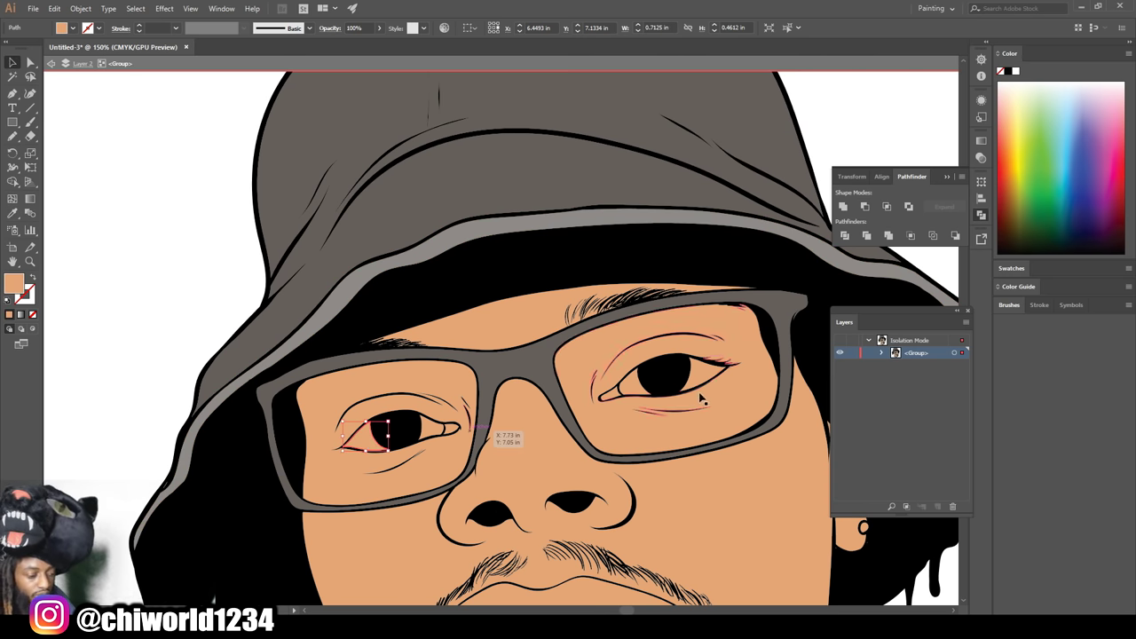
pyautogui.scroll(-1, 717, 376)
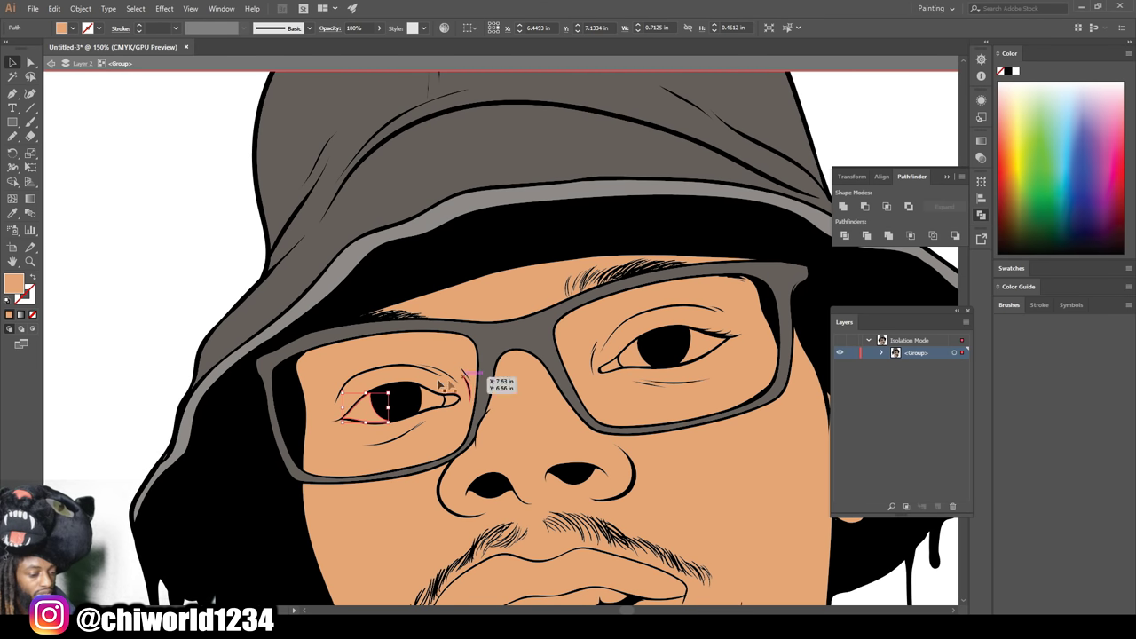
pyautogui.scroll(-1, 621, 384)
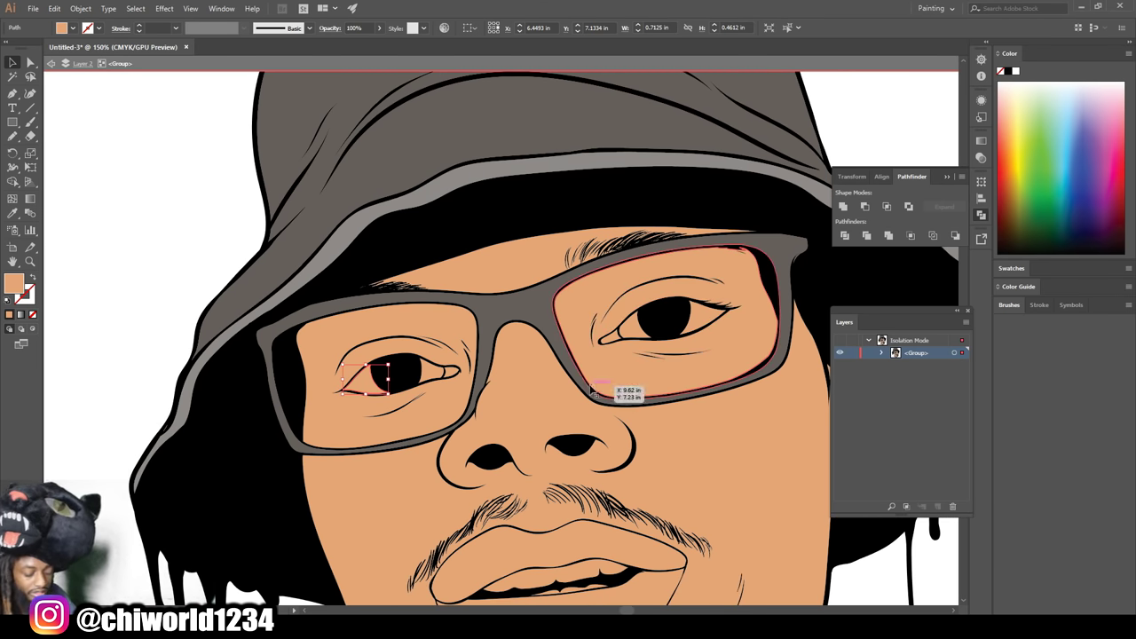
# - Fill both eye whites and the teeth with pure white
pyautogui.scroll(-2, 432, 373)
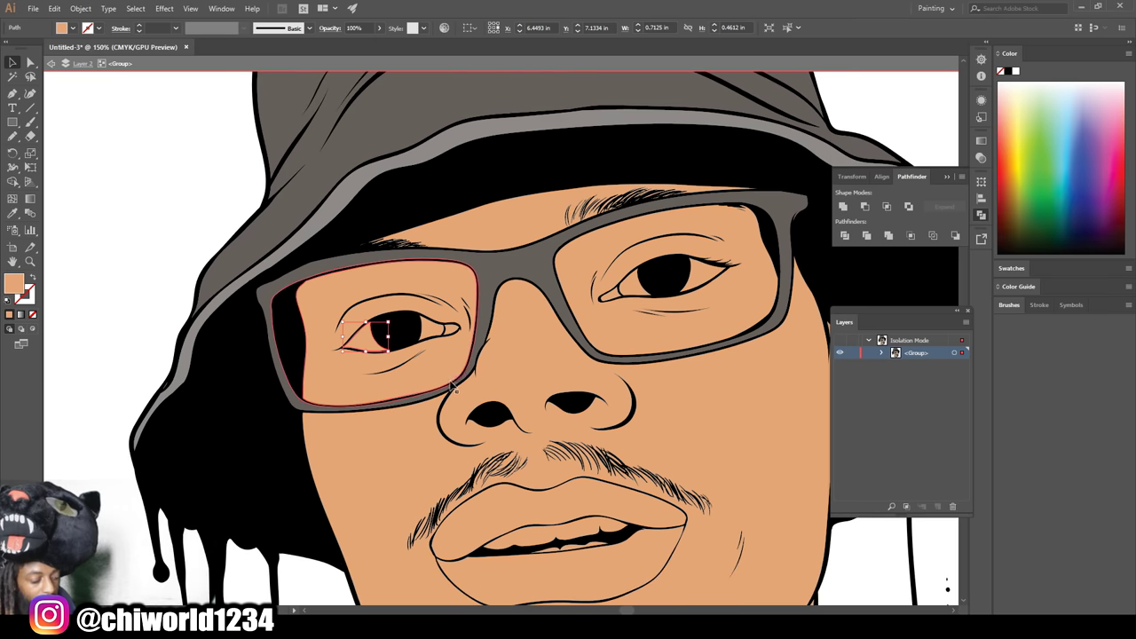
pyautogui.click(427, 330)
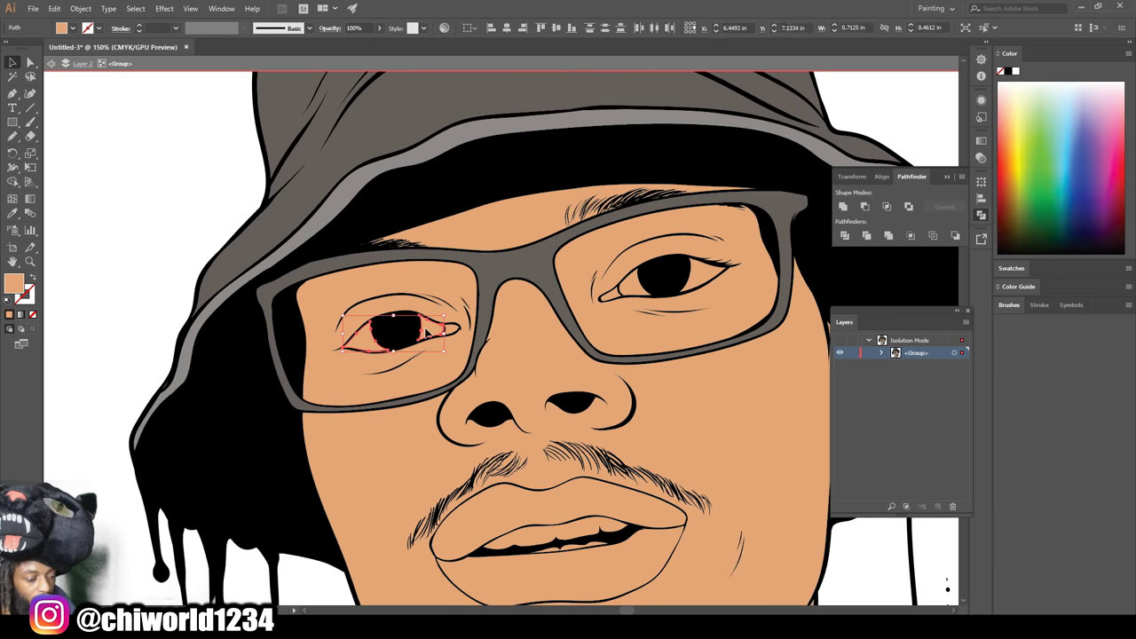
pyautogui.keyDown('shift'); pyautogui.click(632, 283); pyautogui.keyUp('shift')
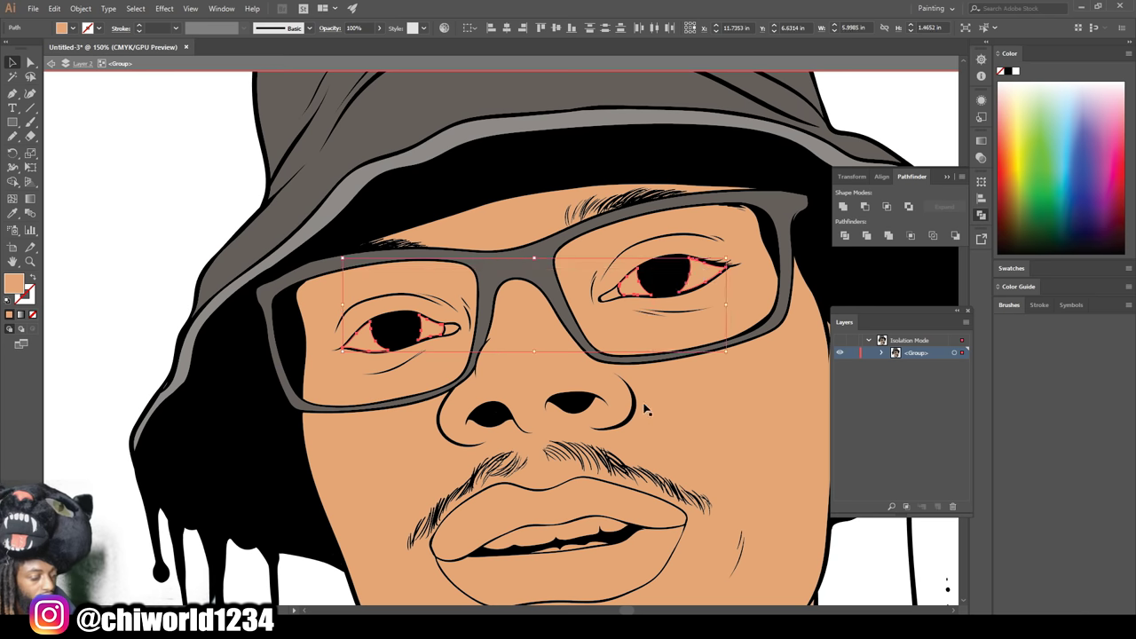
pyautogui.keyDown('shift'); pyautogui.click(577, 530); pyautogui.keyUp('shift')
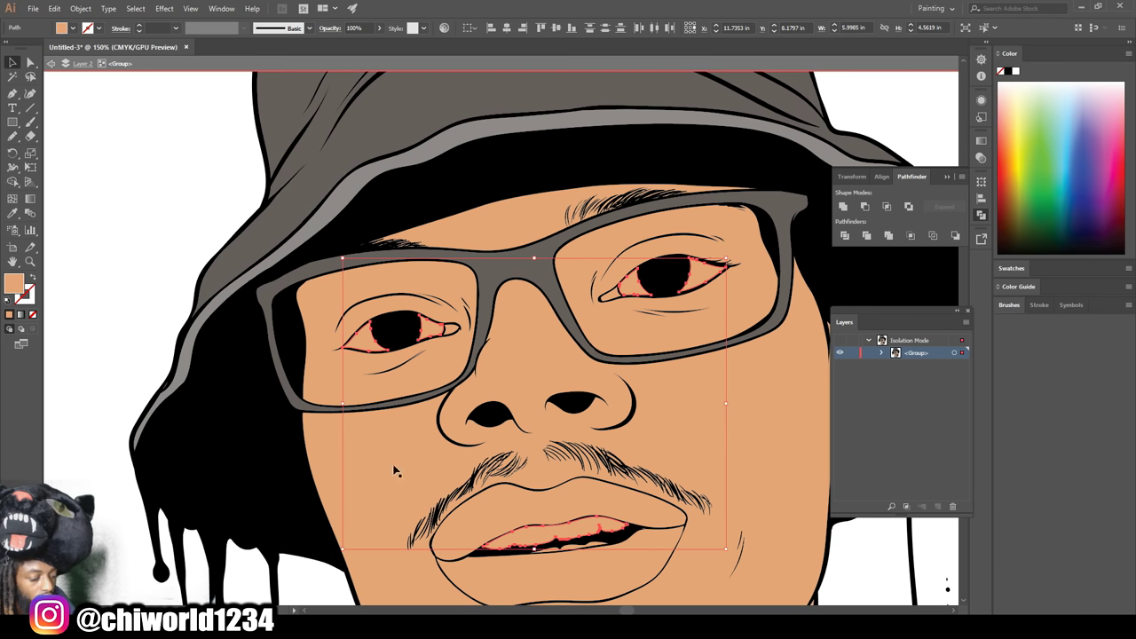
pyautogui.doubleClick(14, 282)
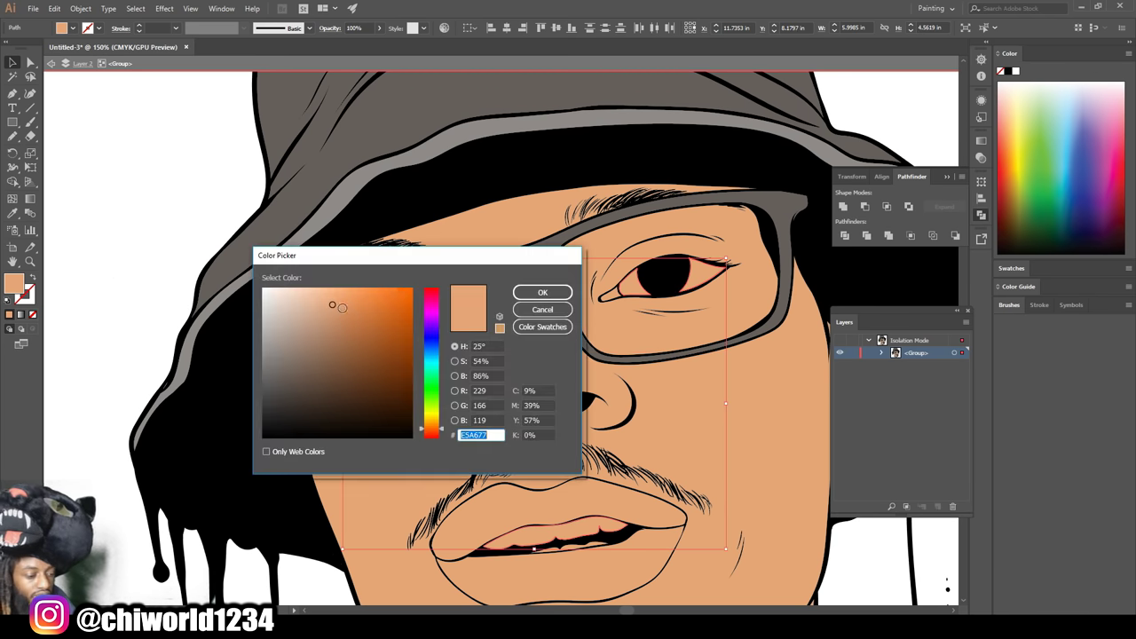
pyautogui.moveTo(346, 306); pyautogui.dragTo(240, 269)
pyautogui.click(542, 292)
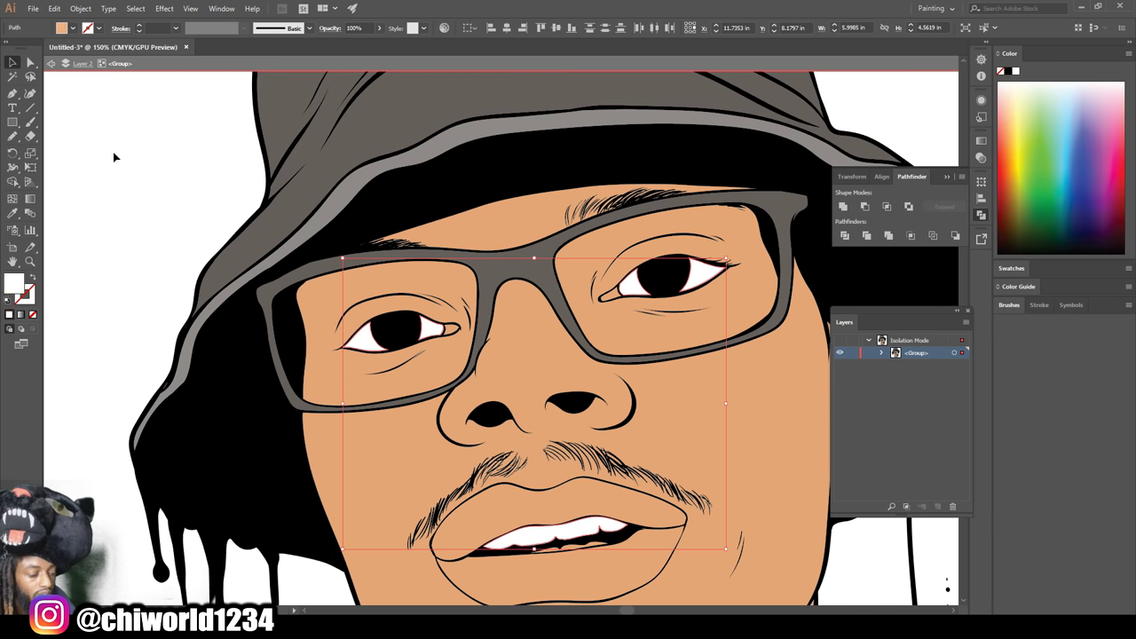
pyautogui.click(120, 169)
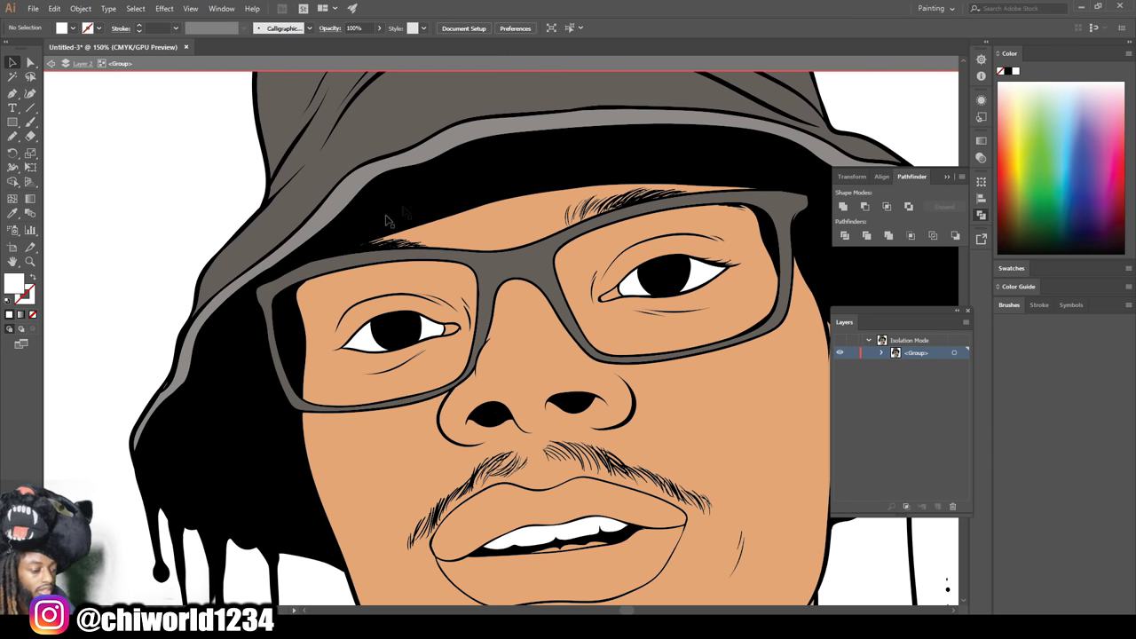
# - Fill the pink gum shape under the upper teeth with white as well
pyautogui.hotkey('ctrl', '0')
pyautogui.scroll(3, 633, 299)
pyautogui.scroll(-3, 633, 299)
pyautogui.scroll(2, 601, 404)
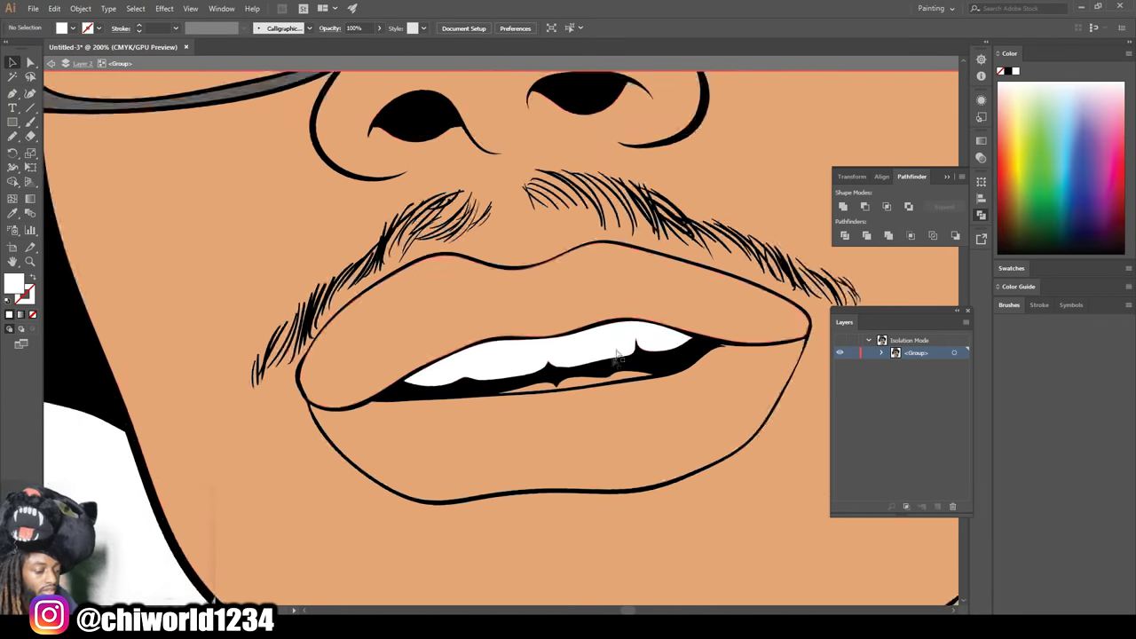
pyautogui.click(600, 401)
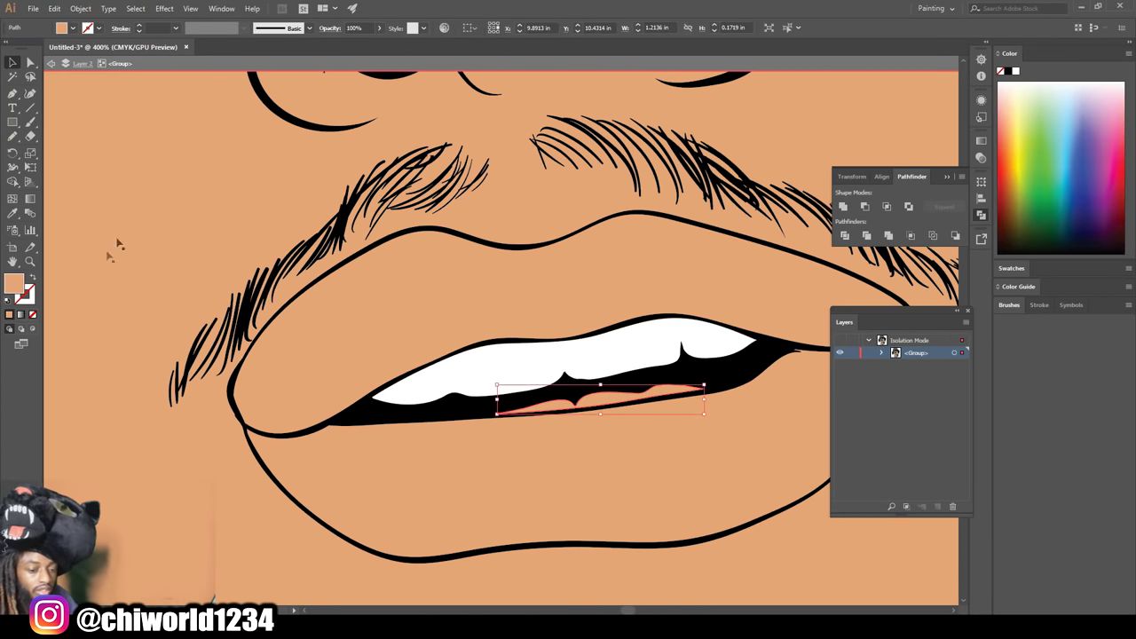
pyautogui.doubleClick(15, 284)
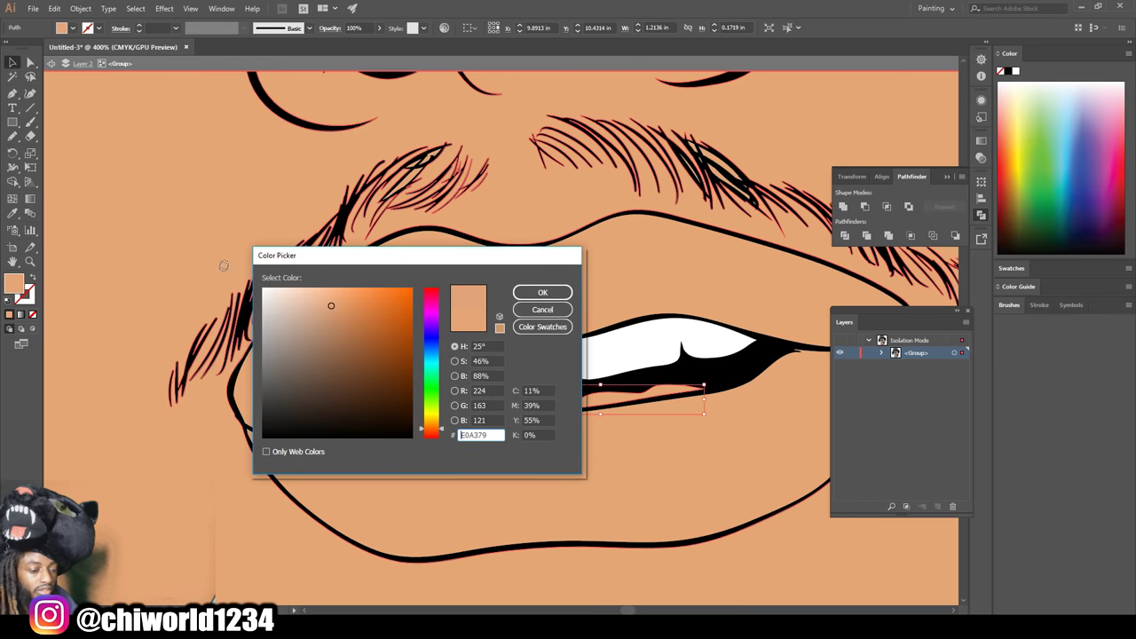
pyautogui.click(543, 292)
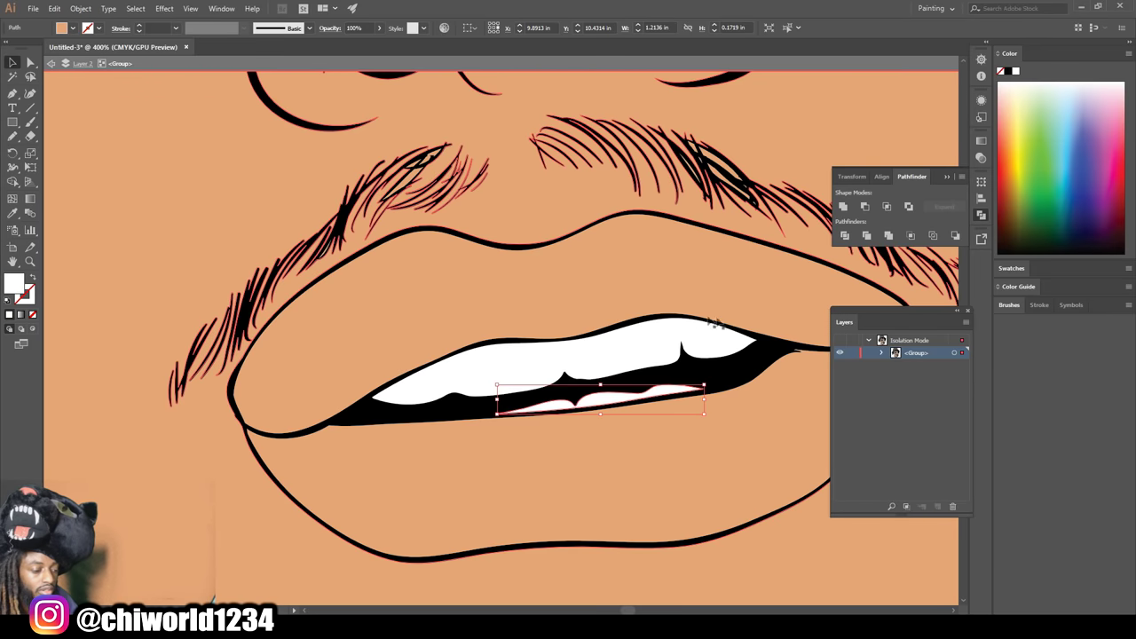
pyautogui.hotkey('ctrl', '-')
pyautogui.hotkey('ctrl', '-')
pyautogui.hotkey('ctrl', '-')
pyautogui.hotkey('ctrl', '-')
pyautogui.hotkey('ctrl', '-')
pyautogui.click(772, 326)
pyautogui.hotkey('ctrl', '+')
pyautogui.hotkey('ctrl', '+')
pyautogui.hotkey('ctrl', '+')
pyautogui.hotkey('ctrl', '+')
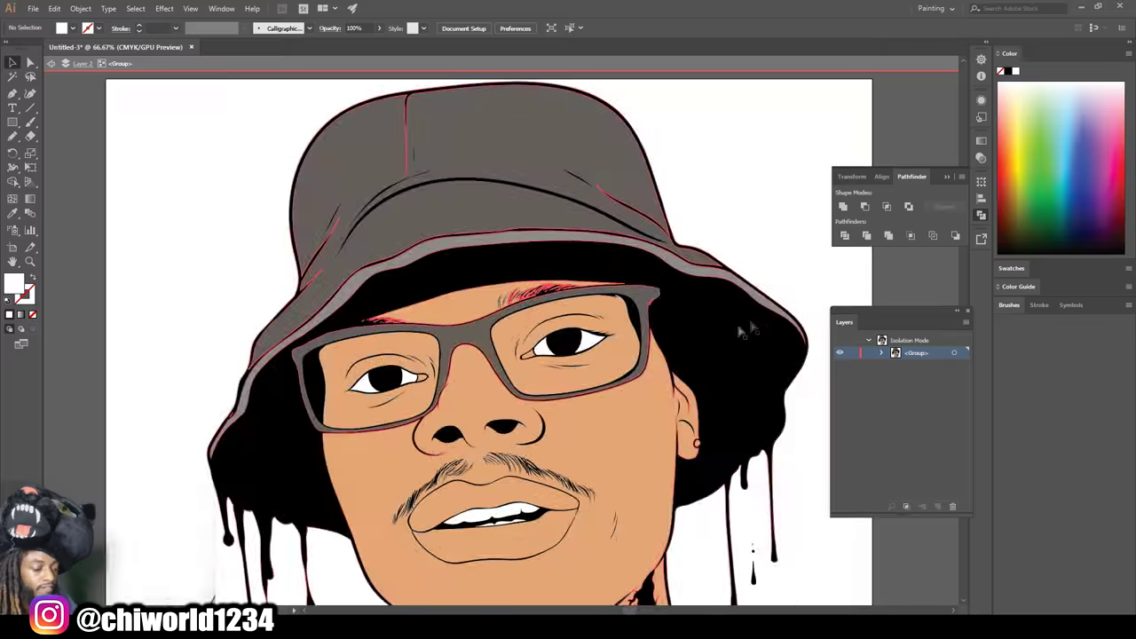
# - Fill both inner eye corners with a dusty rose, #BA6D61
pyautogui.hotkey('ctrl', '+')
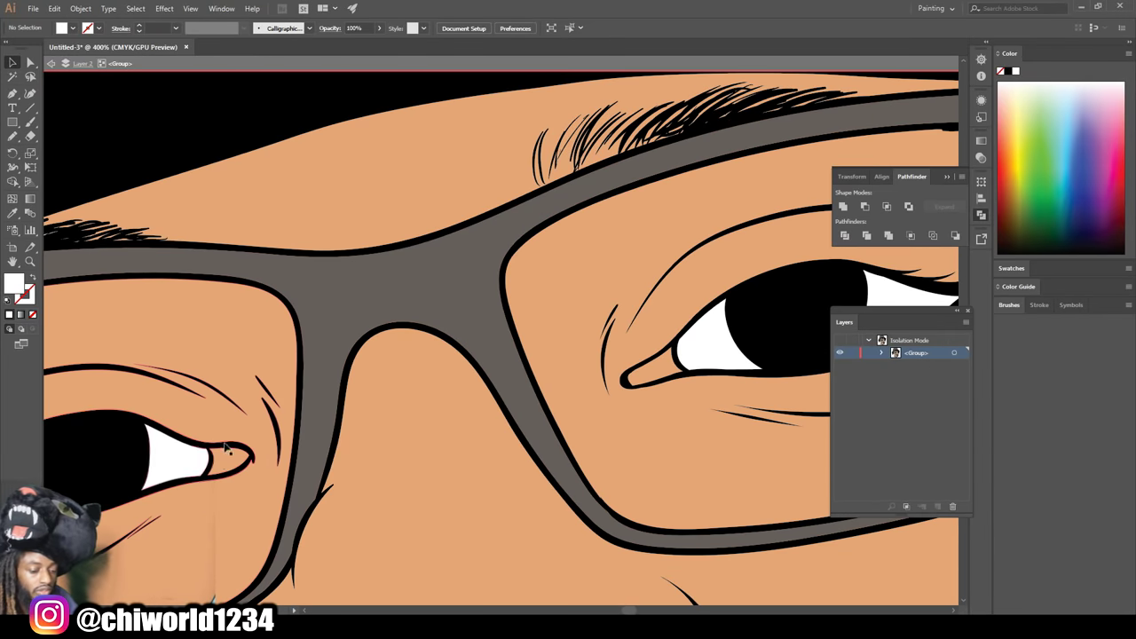
pyautogui.click(227, 468)
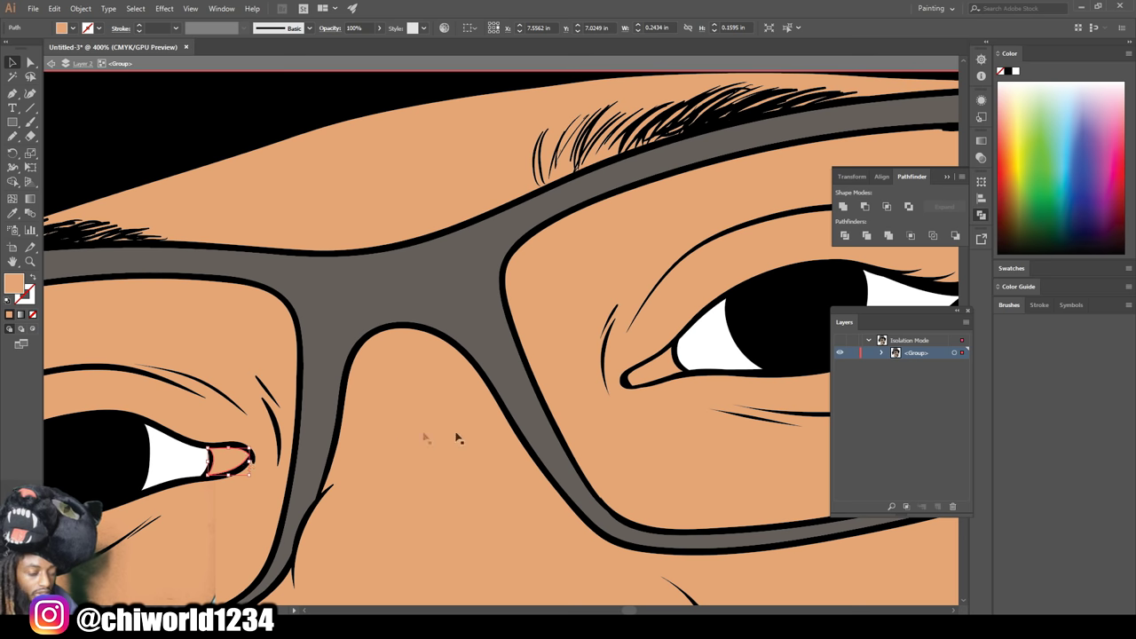
pyautogui.keyDown('shift'); pyautogui.click(670, 371); pyautogui.keyUp('shift')
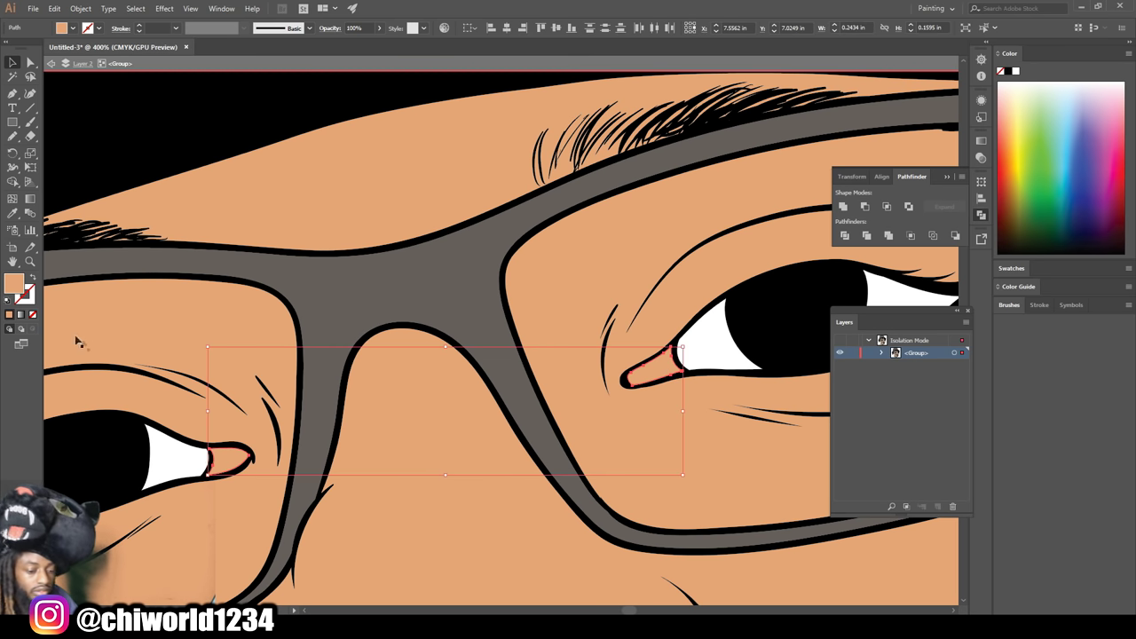
pyautogui.doubleClick(14, 286)
pyautogui.moveTo(433, 427)
pyautogui.mouseDown()
pyautogui.moveTo(442, 437)
pyautogui.moveTo(431, 443)
pyautogui.mouseUp()
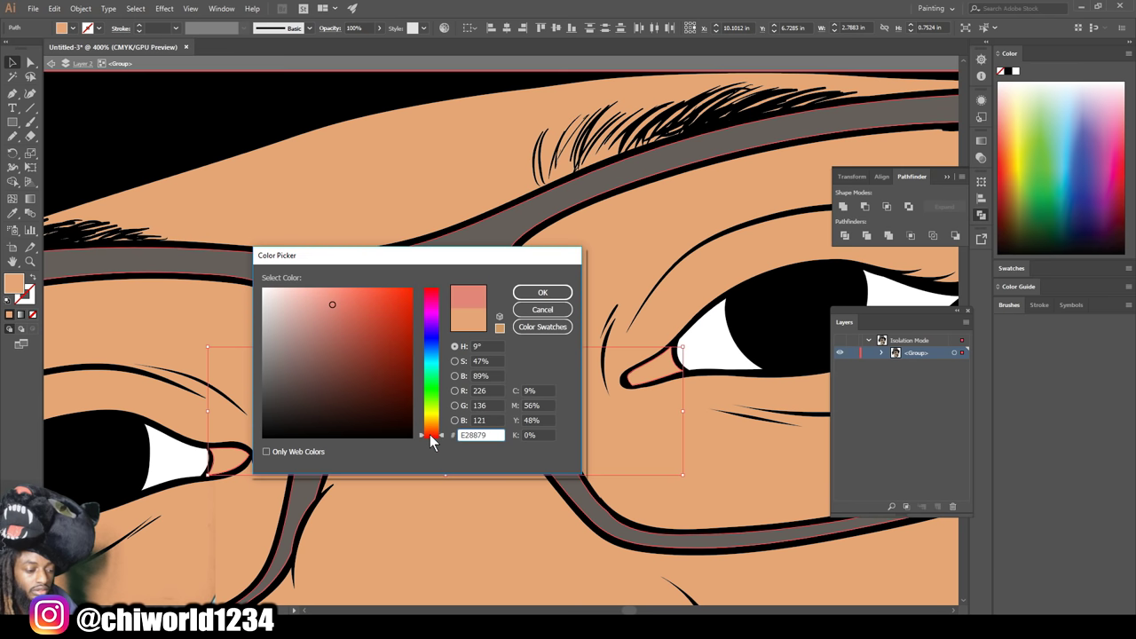
pyautogui.moveTo(343, 316); pyautogui.dragTo(334, 328)
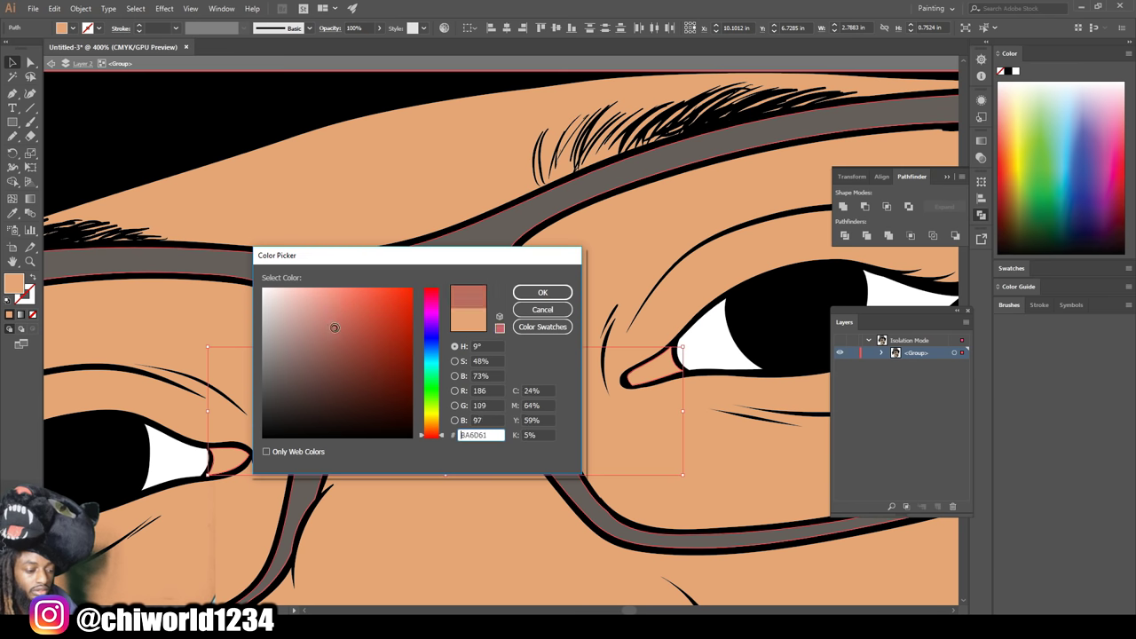
pyautogui.click(543, 292)
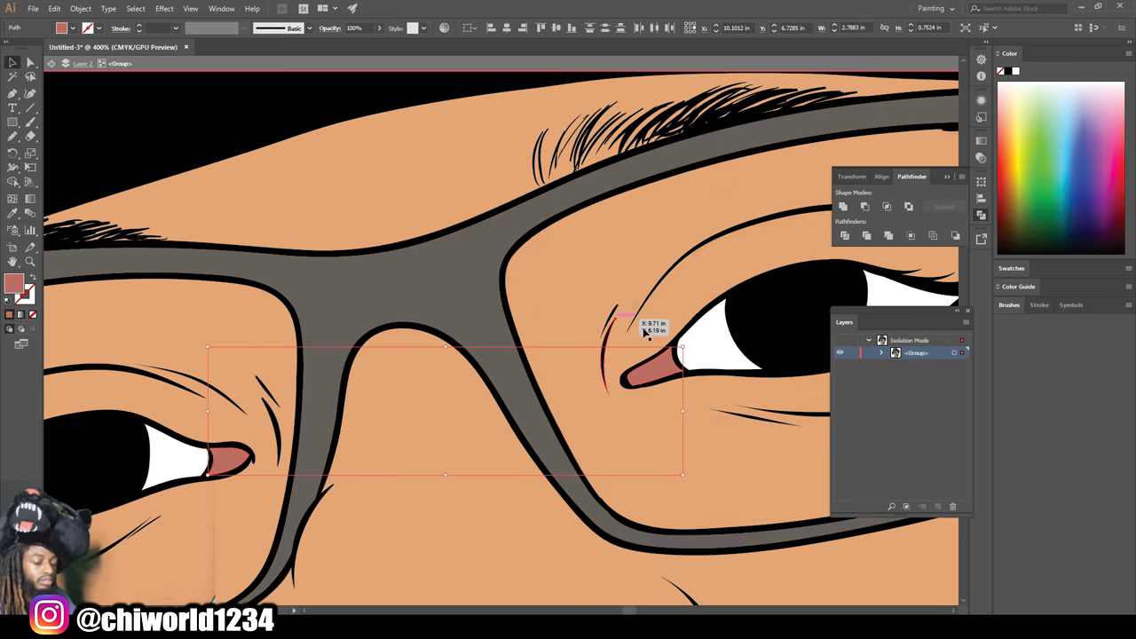
# - Zoom out to view the whole portrait, then zoom in on the mouth and nose
pyautogui.hotkey('ctrl', '-')
pyautogui.hotkey('ctrl', '-')
pyautogui.hotkey('ctrl', '-')
pyautogui.hotkey('ctrl', '-')
pyautogui.hotkey('ctrl', '-')
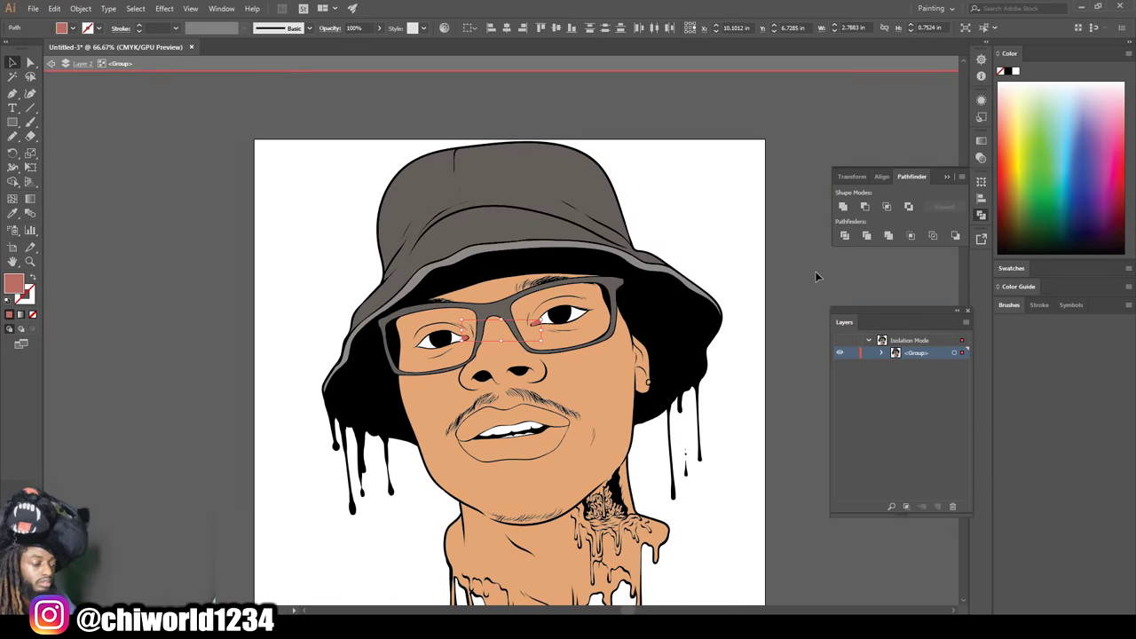
pyautogui.click(815, 276)
pyautogui.hotkey('ctrl', '-')
pyautogui.scroll(-2, 733, 367)
pyautogui.hotkey('ctrl', '+')
pyautogui.hotkey('ctrl', '+')
pyautogui.scroll(1, 718, 355)
pyautogui.hotkey('ctrl', '+')
pyautogui.hotkey('ctrl', '+')
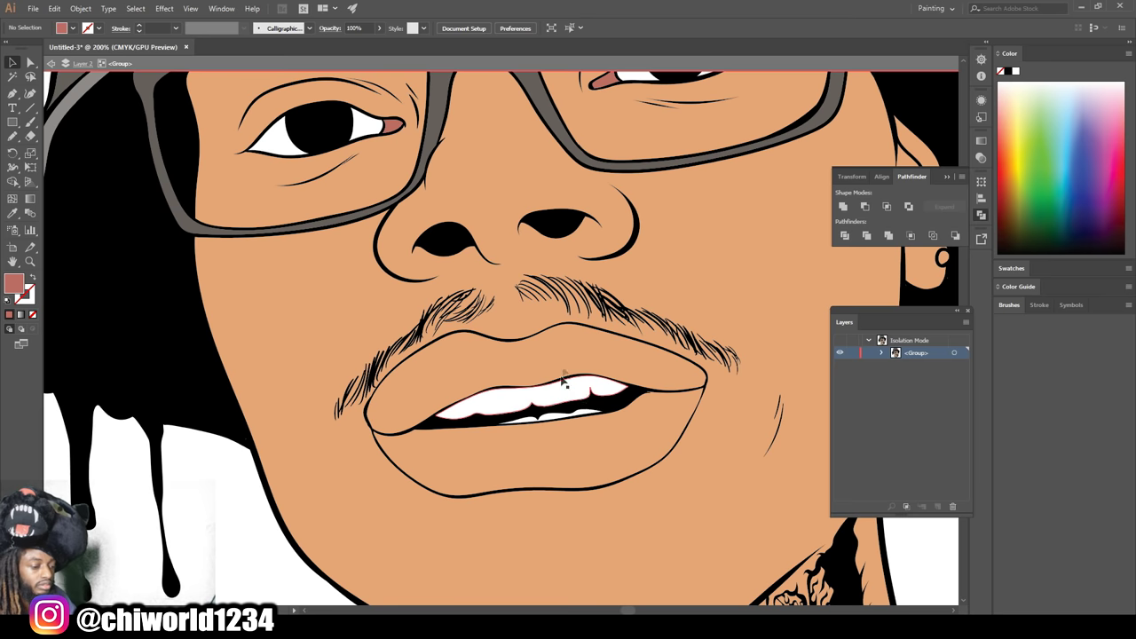
# - Fill the upper lip with a muted rose-brown, #B57669
pyautogui.click(563, 380)
pyautogui.doubleClick(14, 284)
pyautogui.moveTo(433, 427); pyautogui.dragTo(428, 433)
pyautogui.moveTo(320, 321); pyautogui.dragTo(324, 332)
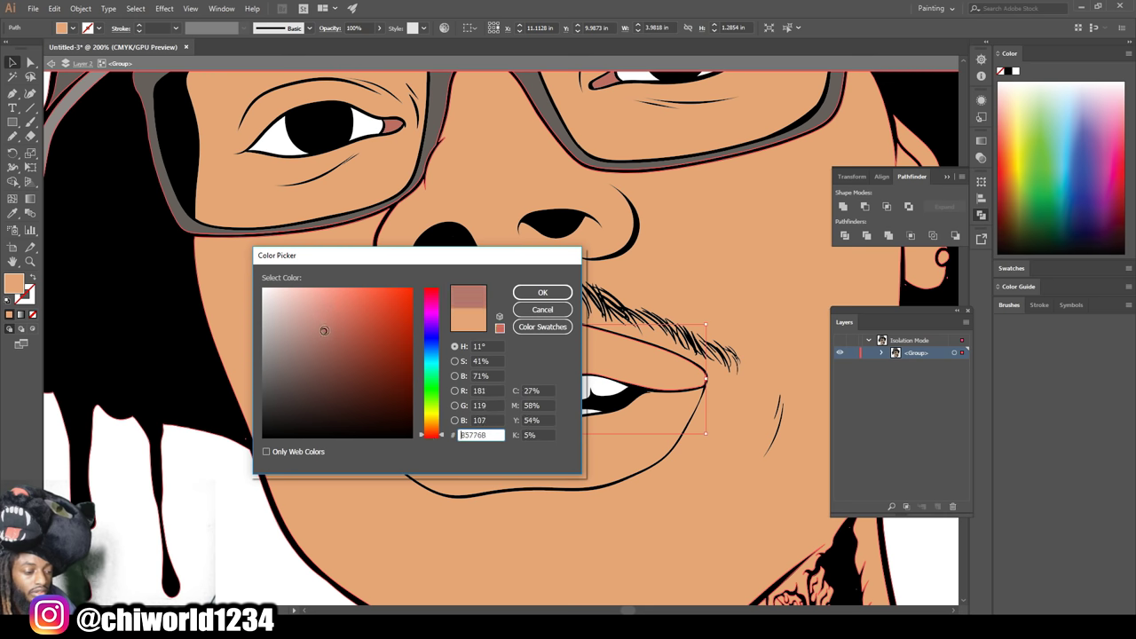
pyautogui.click(526, 295)
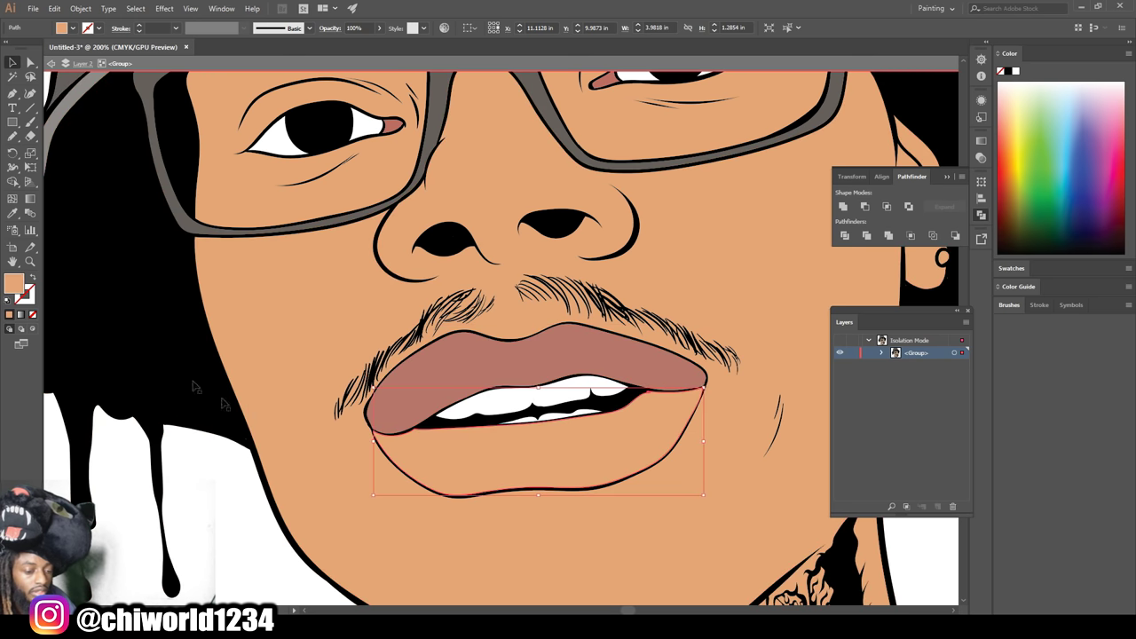
# - Fill the lower lip with a light salmon, #FCAD95
pyautogui.doubleClick(16, 290)
pyautogui.moveTo(433, 433); pyautogui.dragTo(430, 437)
pyautogui.moveTo(320, 316); pyautogui.dragTo(331, 289)
pyautogui.click(542, 293)
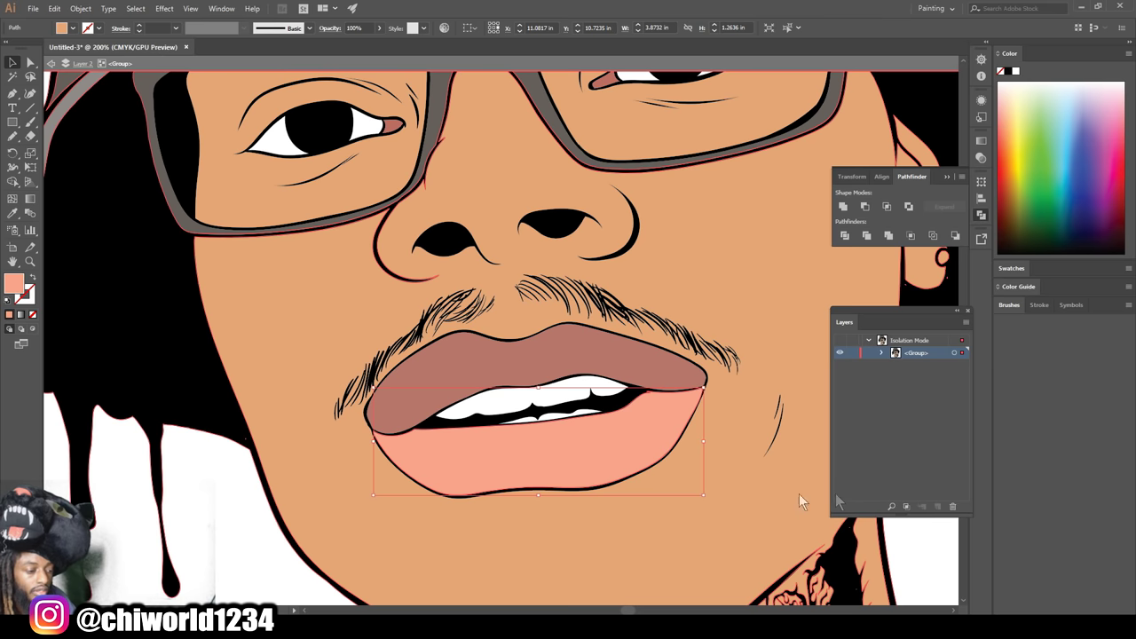
pyautogui.click(210, 510)
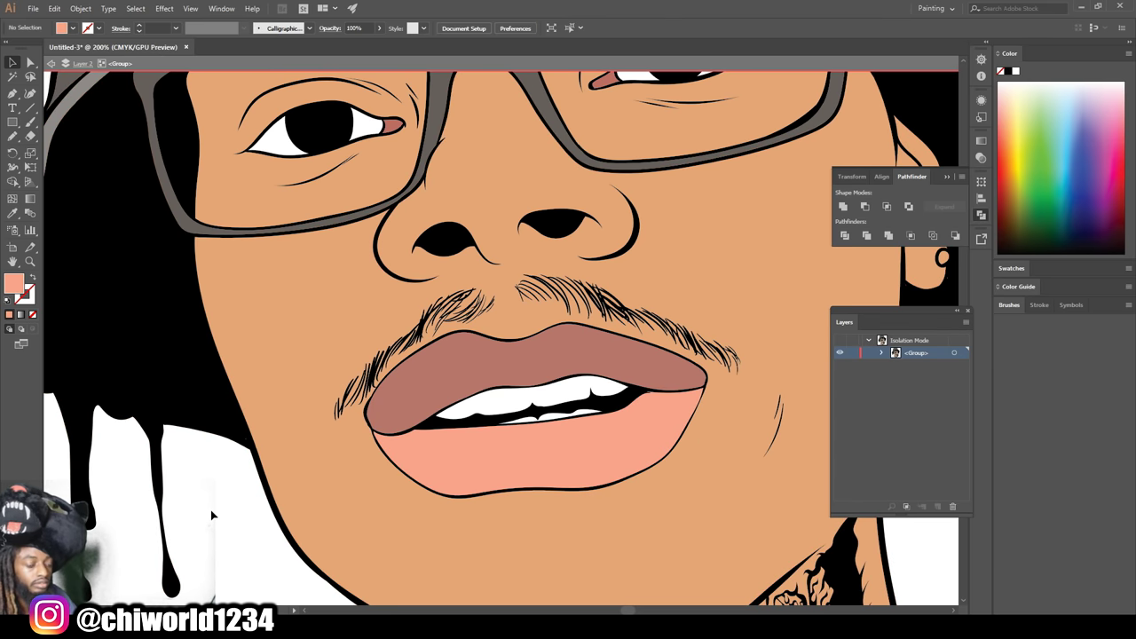
pyautogui.hotkey('ctrl', '1')
pyautogui.scroll(-2, 640, 463)
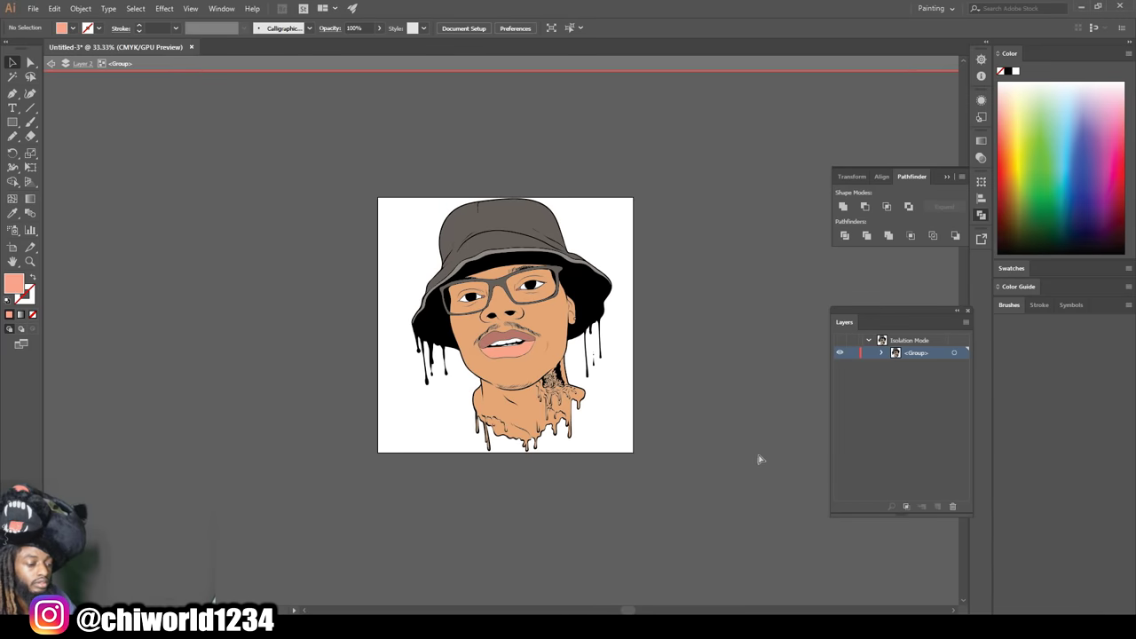
# - Fill the small round earring with pure white
pyautogui.scroll(4, 755, 459)
pyautogui.scroll(-2, 770, 441)
pyautogui.scroll(3, 771, 435)
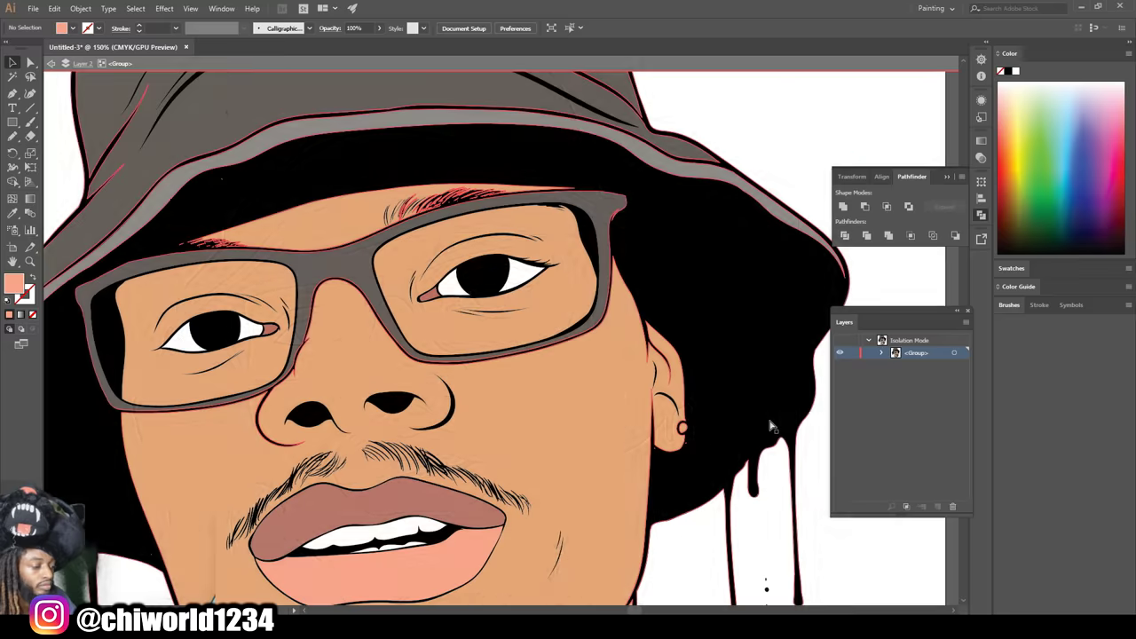
pyautogui.scroll(1, 745, 468)
pyautogui.click(866, 527)
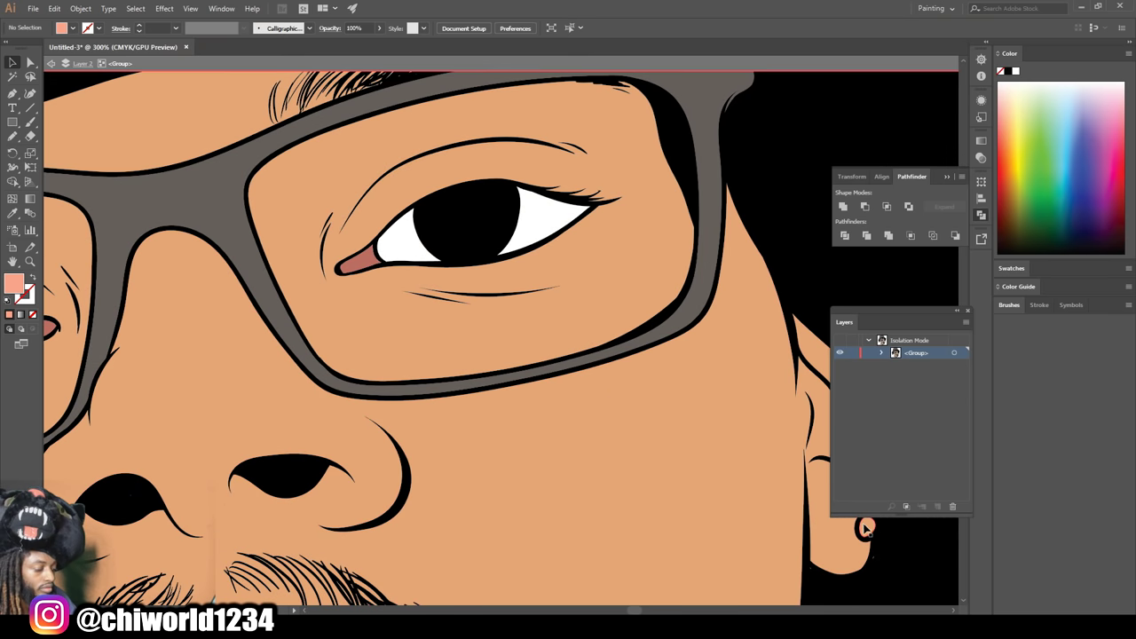
pyautogui.doubleClick(14, 290)
pyautogui.moveTo(333, 304); pyautogui.dragTo(244, 272)
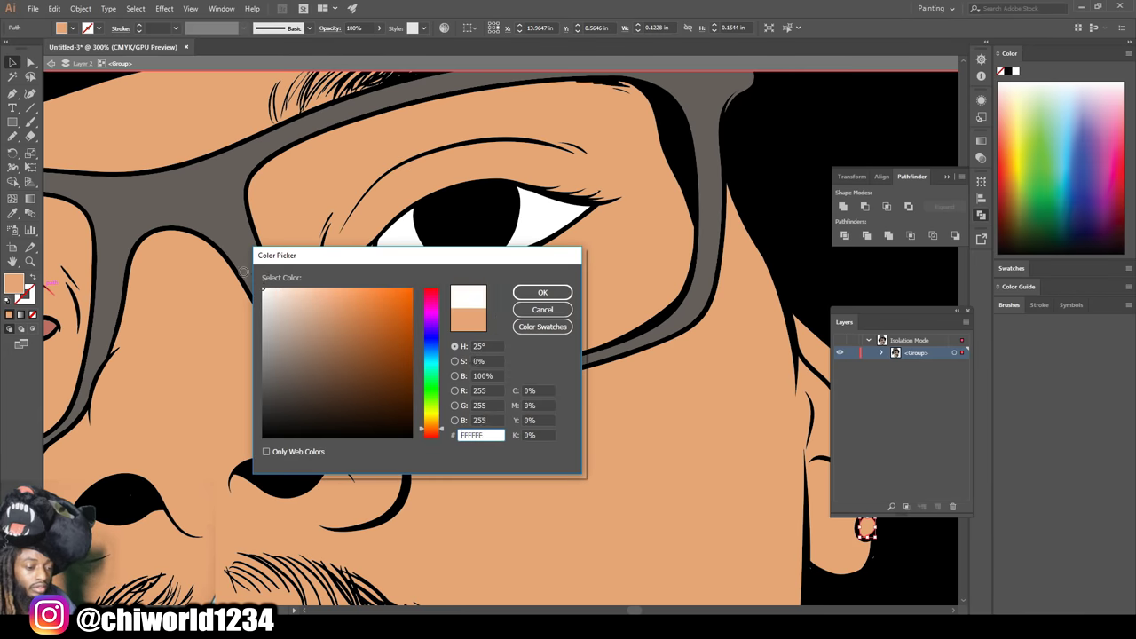
pyautogui.click(559, 293)
# - Deselect the earring and exit isolation mode to show all layers
pyautogui.hotkey('ctrl', '-')
pyautogui.hotkey('ctrl', '-')
pyautogui.hotkey('ctrl', '-')
pyautogui.hotkey('ctrl', '-')
pyautogui.moveTo(597, 407); pyautogui.dragTo(680, 381)
pyautogui.click(737, 361)
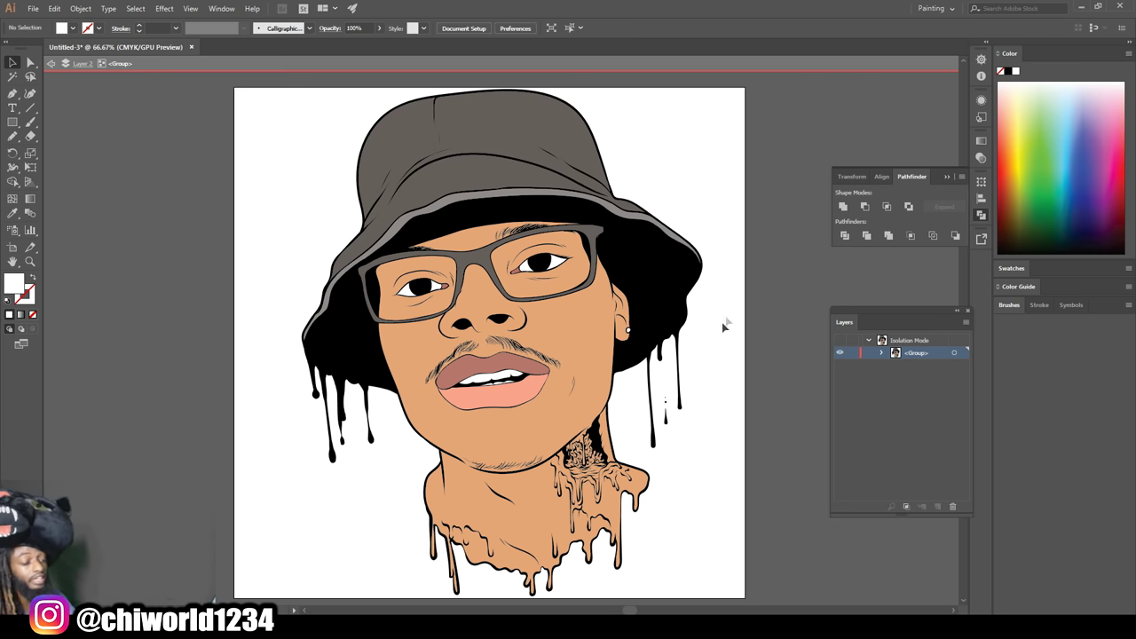
pyautogui.doubleClick(762, 288)
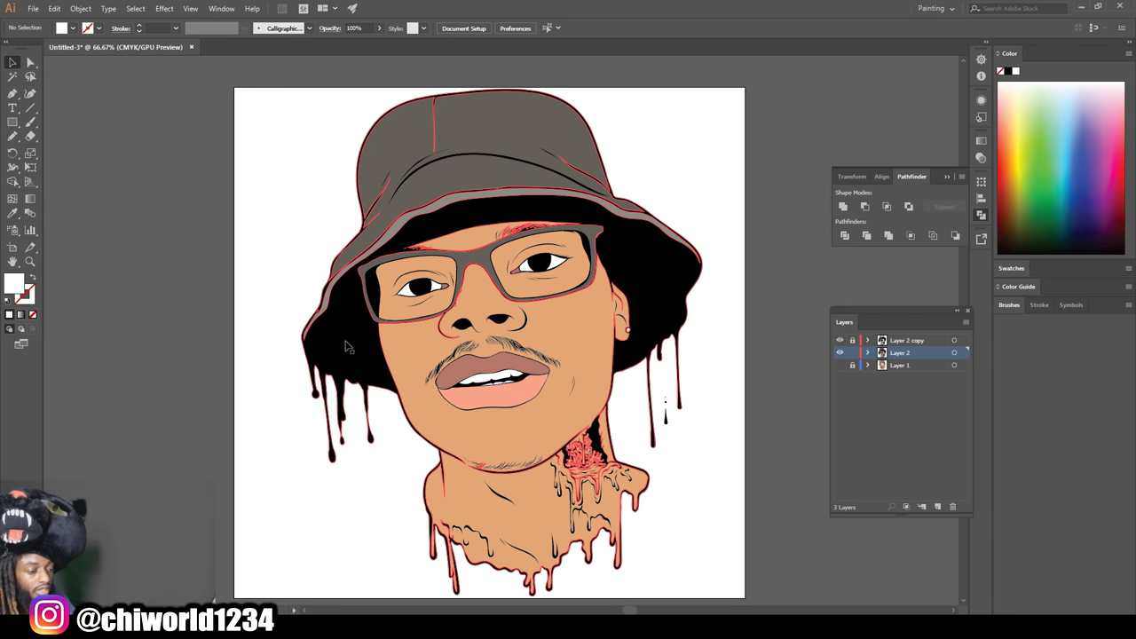
# - Expand Layer 2 and its <Group>, then lock the black line paths in the lock column
pyautogui.click(868, 353)
pyautogui.click(883, 365)
pyautogui.scroll(-3, 889, 395)
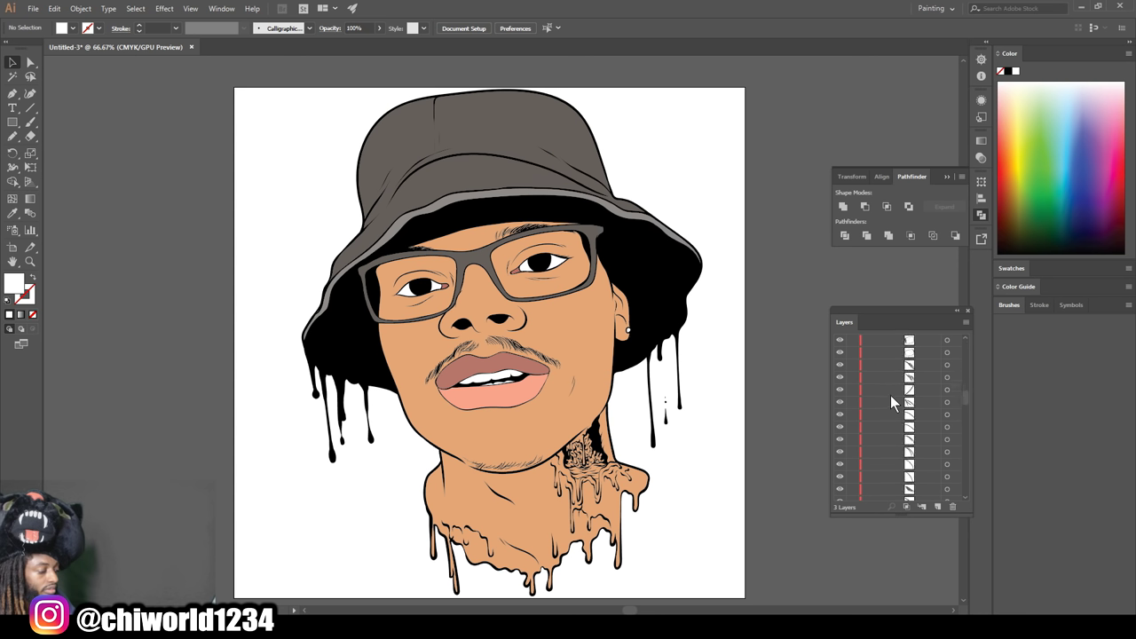
pyautogui.scroll(-3, 888, 394)
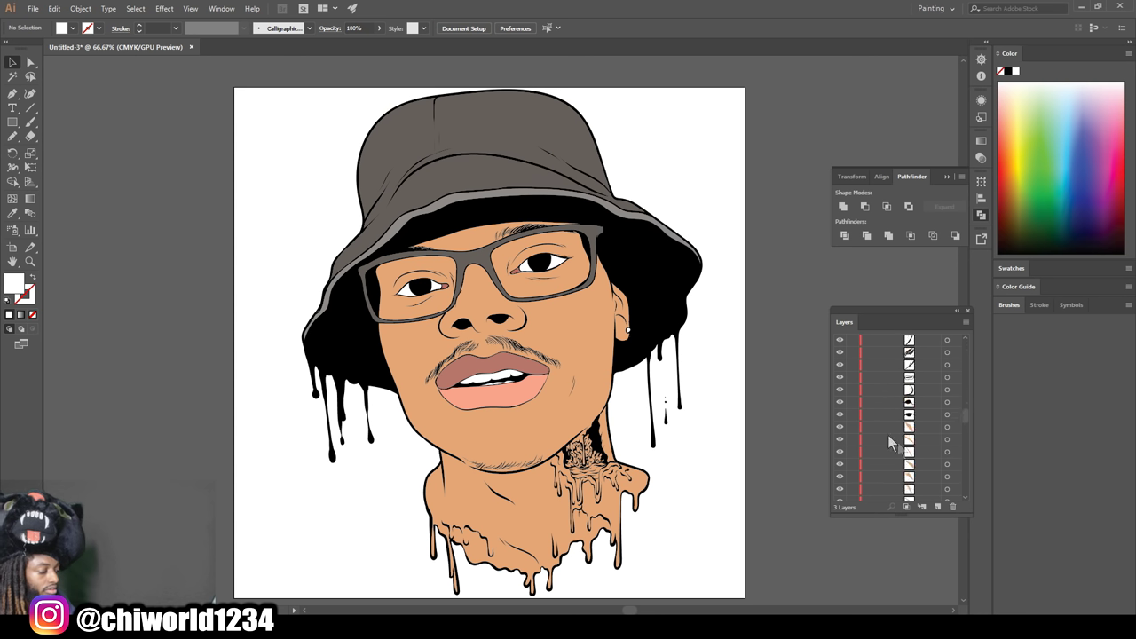
pyautogui.click(852, 414)
pyautogui.click(853, 402)
pyautogui.moveTo(855, 362); pyautogui.dragTo(863, 323)
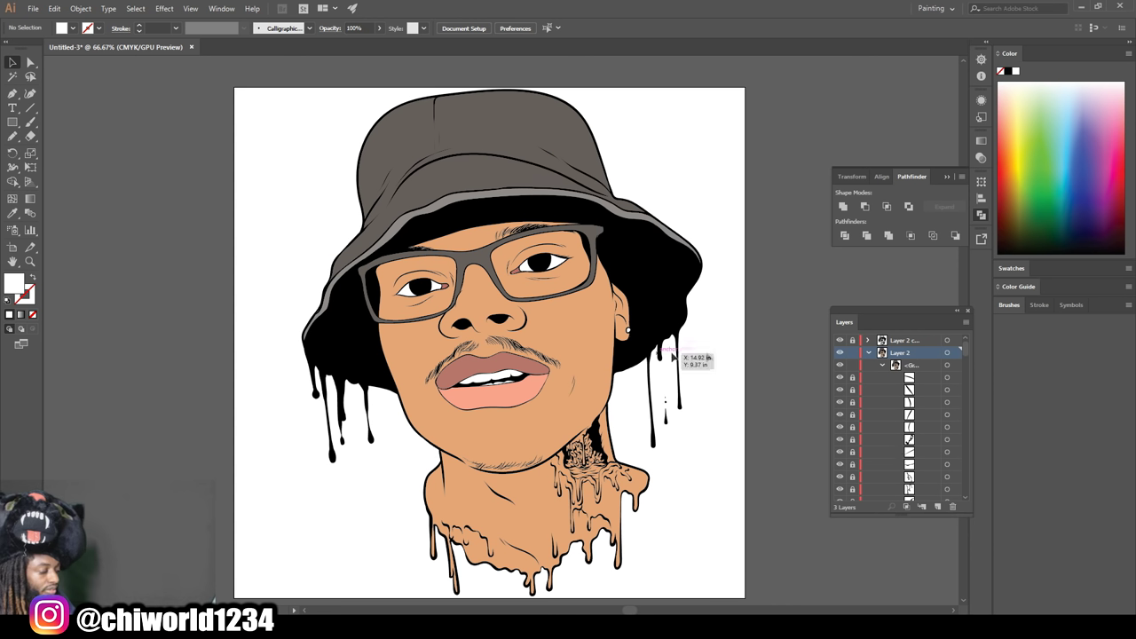
pyautogui.click(868, 353)
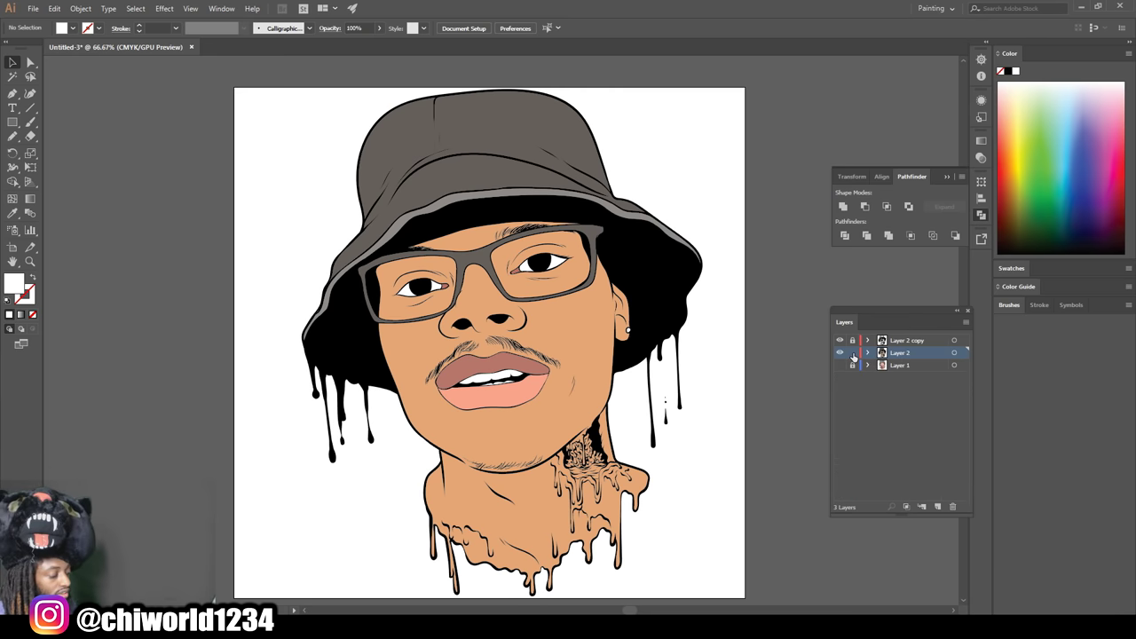
pyautogui.scroll(-3, 772, 400)
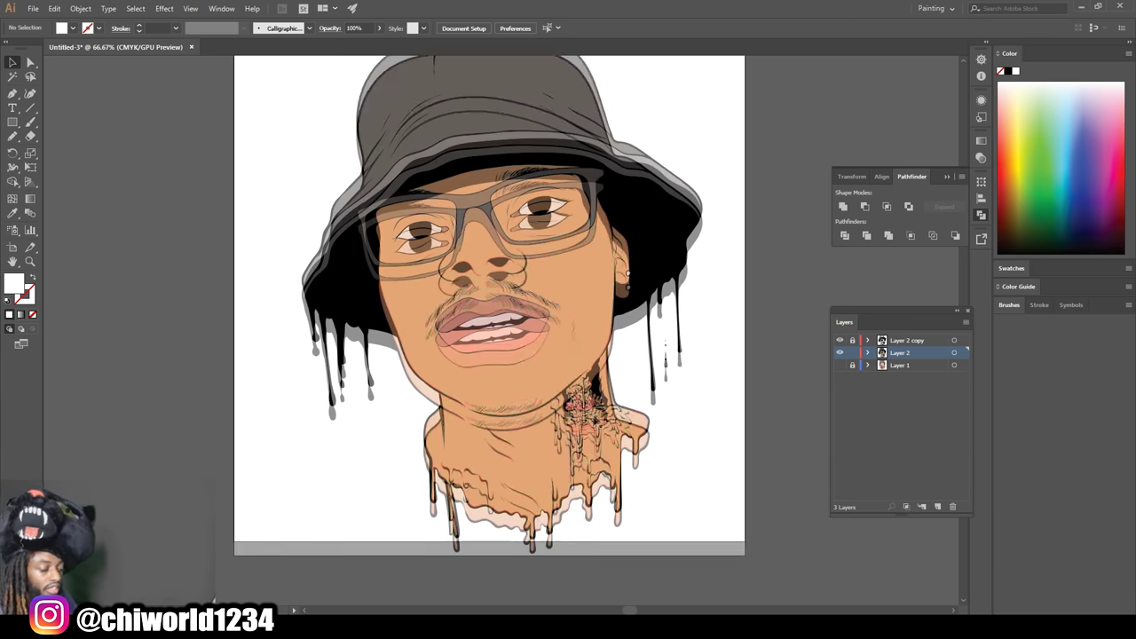
pyautogui.scroll(4, 604, 396)
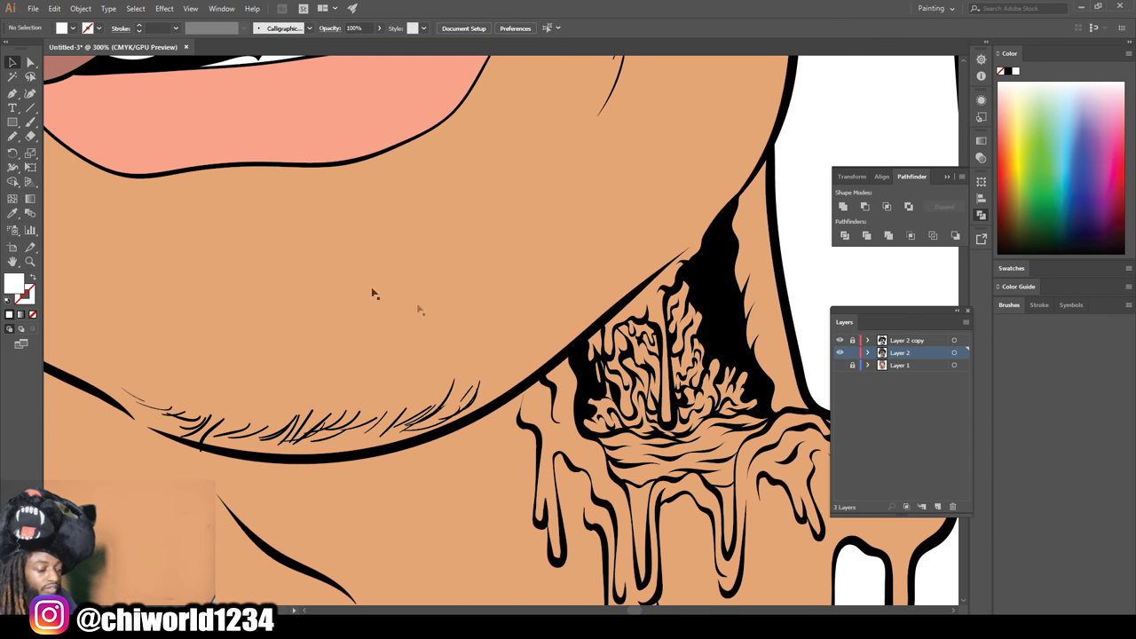
pyautogui.click(31, 67)
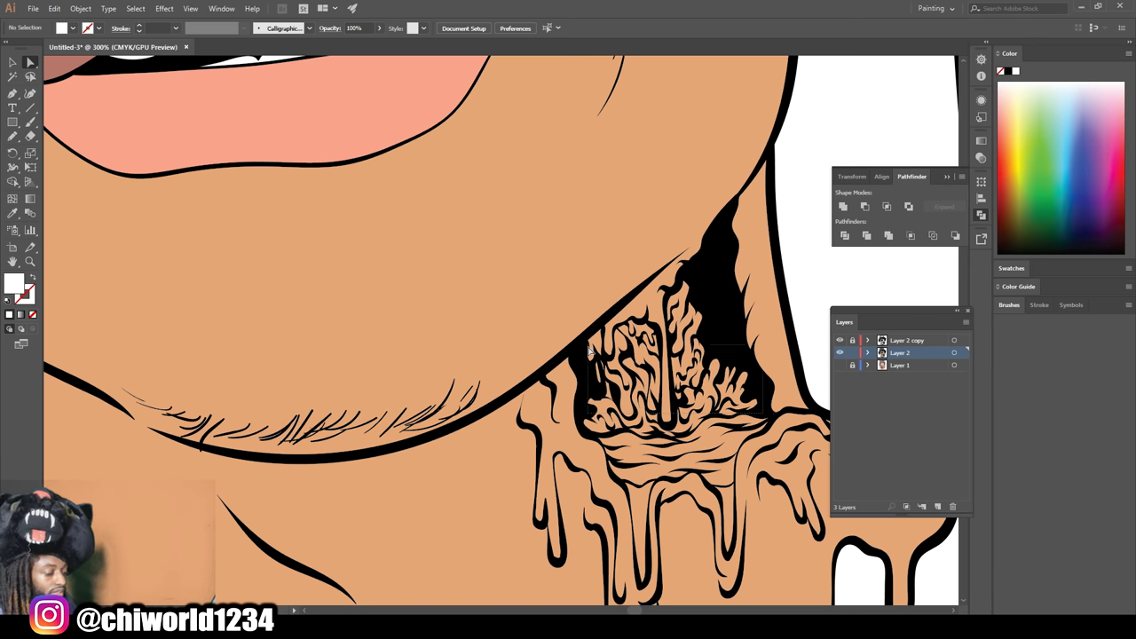
pyautogui.click(622, 391)
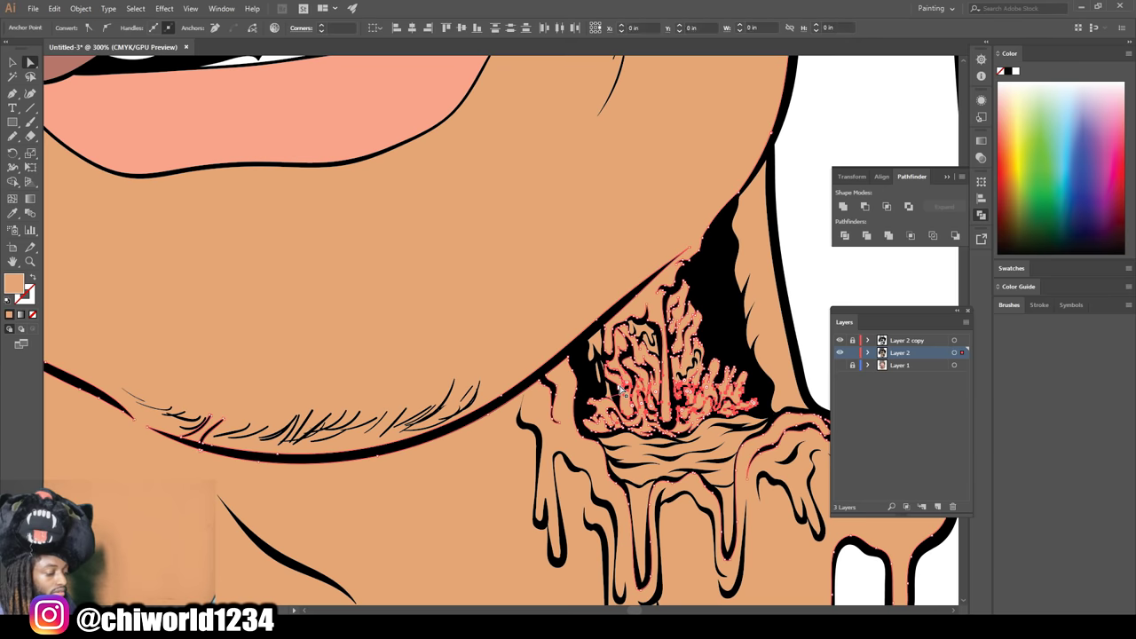
pyautogui.rightClick(622, 390)
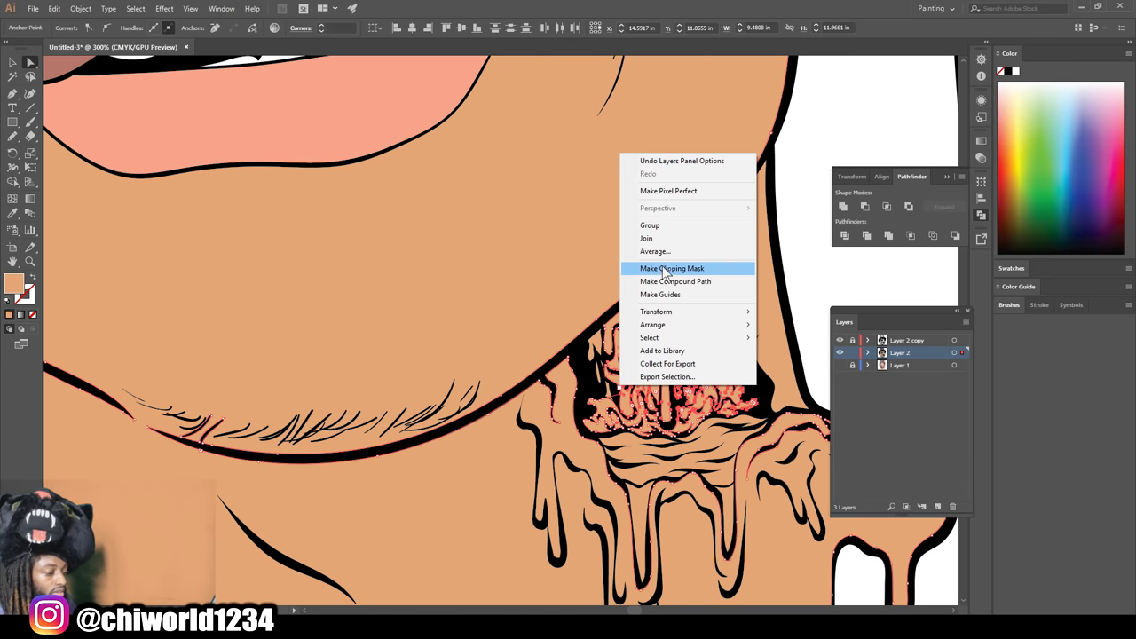
pyautogui.click(809, 257)
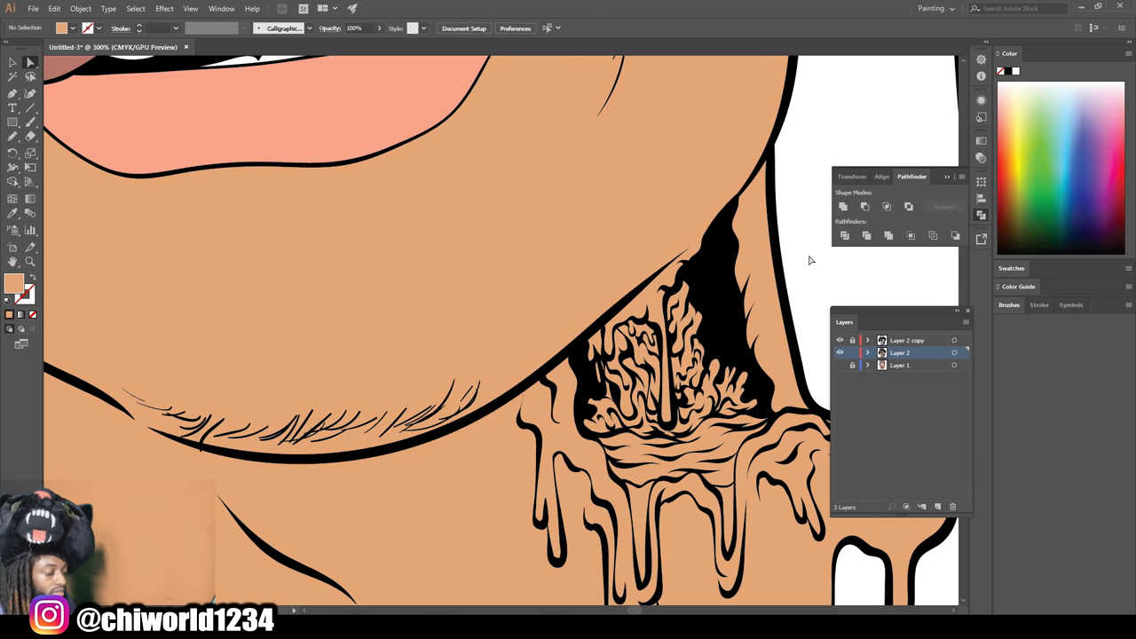
# - Select the neck tattoo's inner shapes: wavy bands, upper shapes and left strand
pyautogui.click(718, 432)
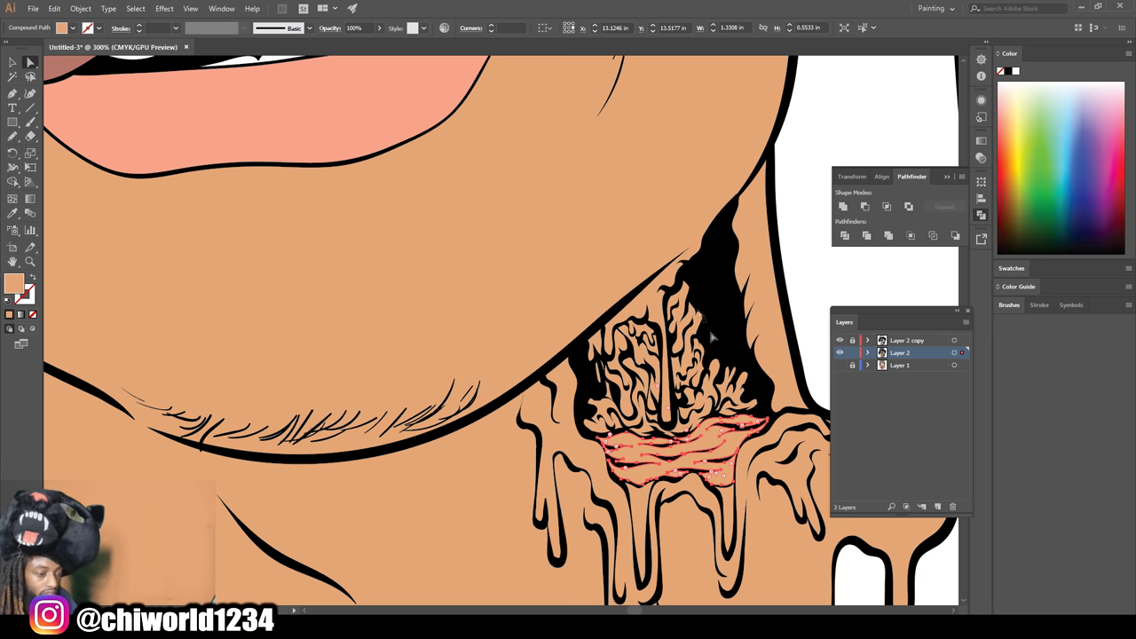
pyautogui.hotkey('ctrl', 'a')
pyautogui.click(734, 396)
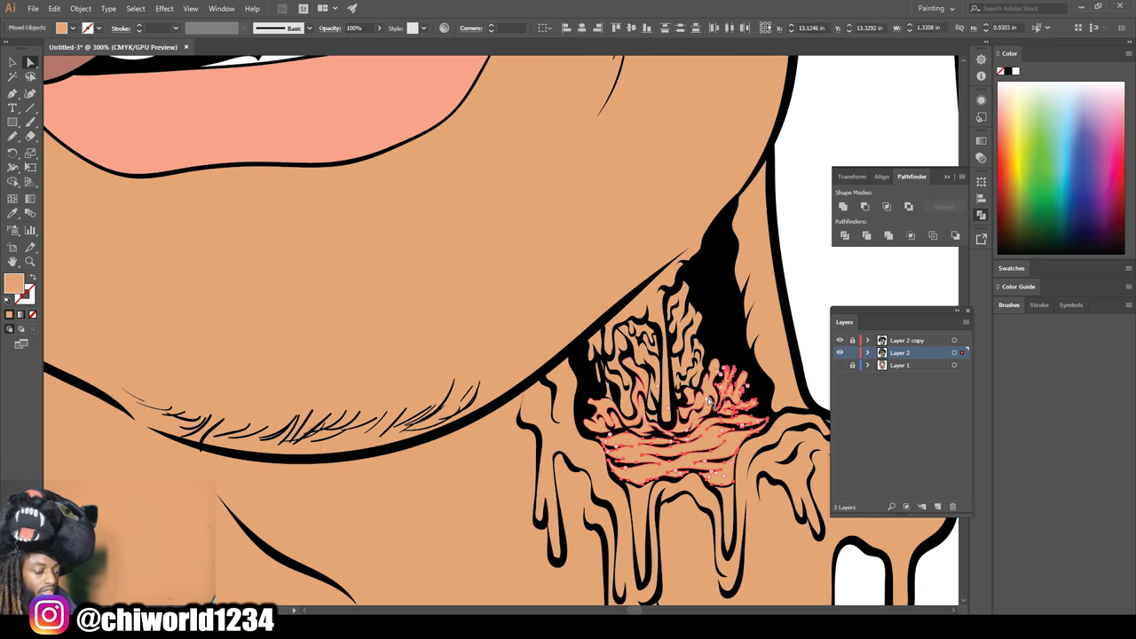
pyautogui.keyDown('shift'); pyautogui.click(701, 375); pyautogui.keyUp('shift')
pyautogui.keyDown('shift'); pyautogui.click(688, 346); pyautogui.keyUp('shift')
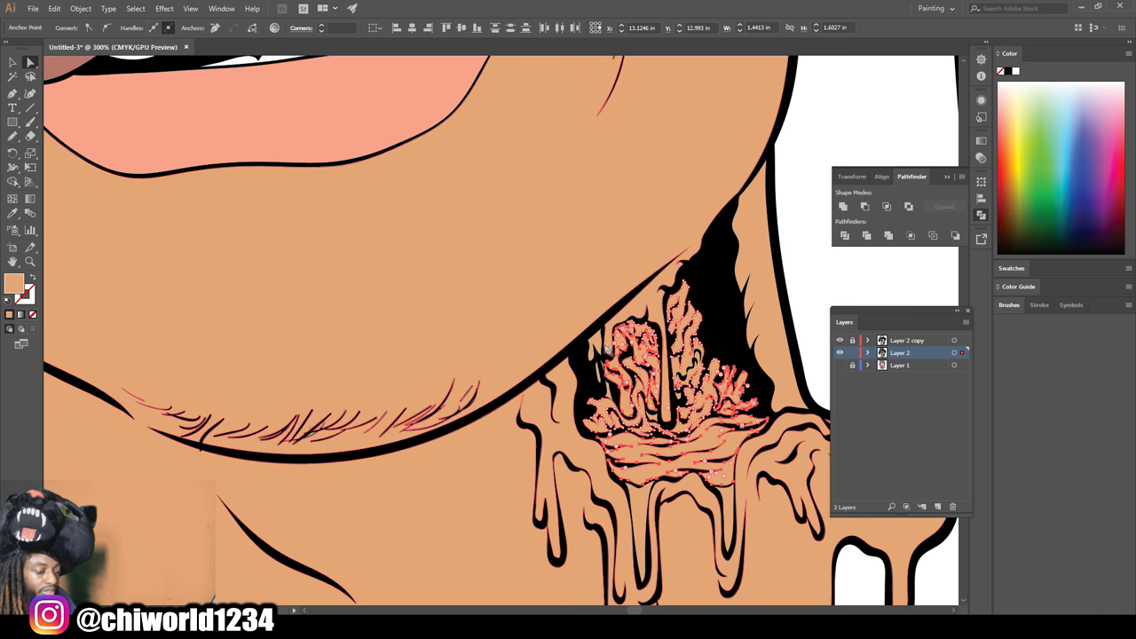
pyautogui.keyDown('shift'); pyautogui.click(604, 346); pyautogui.keyUp('shift')
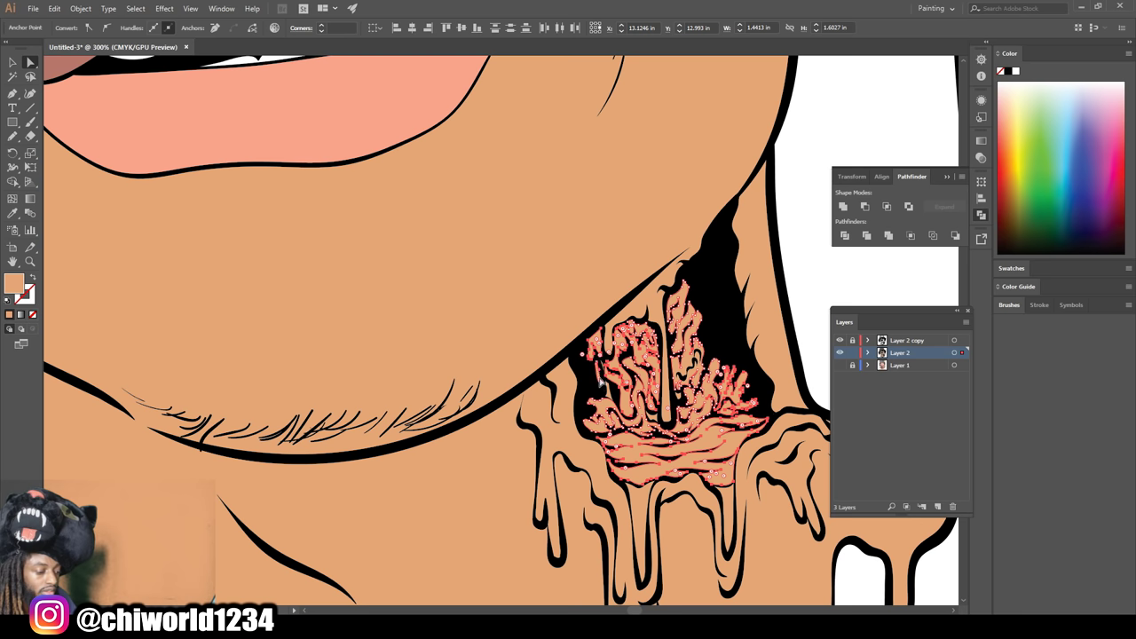
pyautogui.keyDown('shift'); pyautogui.click(523, 364); pyautogui.keyUp('shift')
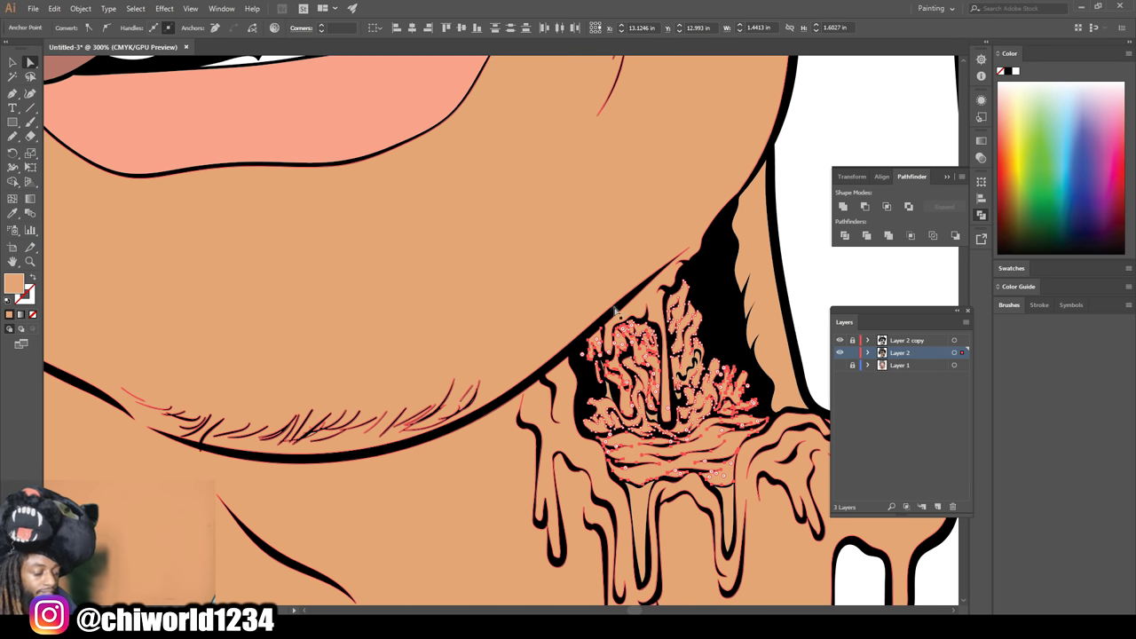
# - Fill the selected tattoo shapes with bright green, 55FF55
pyautogui.doubleClick(14, 283)
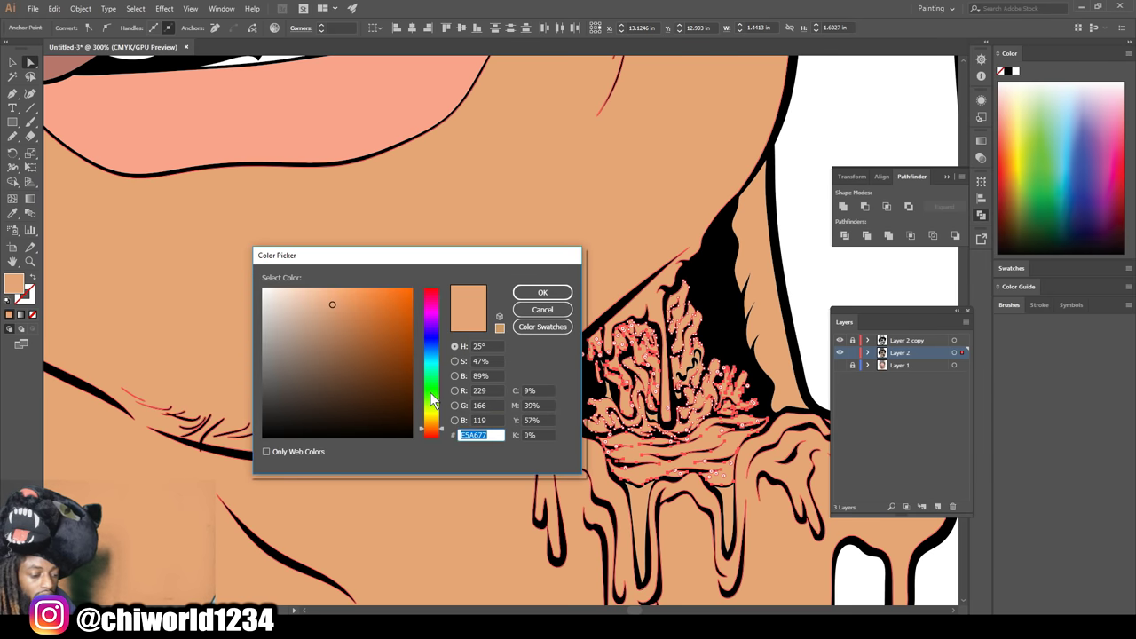
pyautogui.moveTo(432, 400); pyautogui.dragTo(433, 388)
pyautogui.click(362, 290)
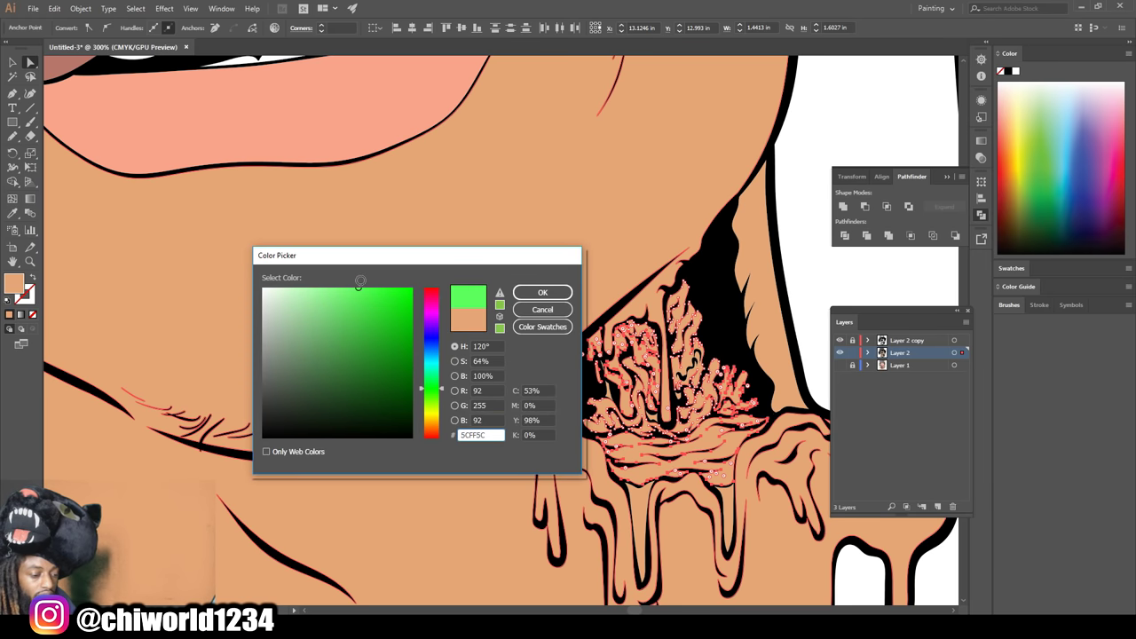
pyautogui.click(542, 294)
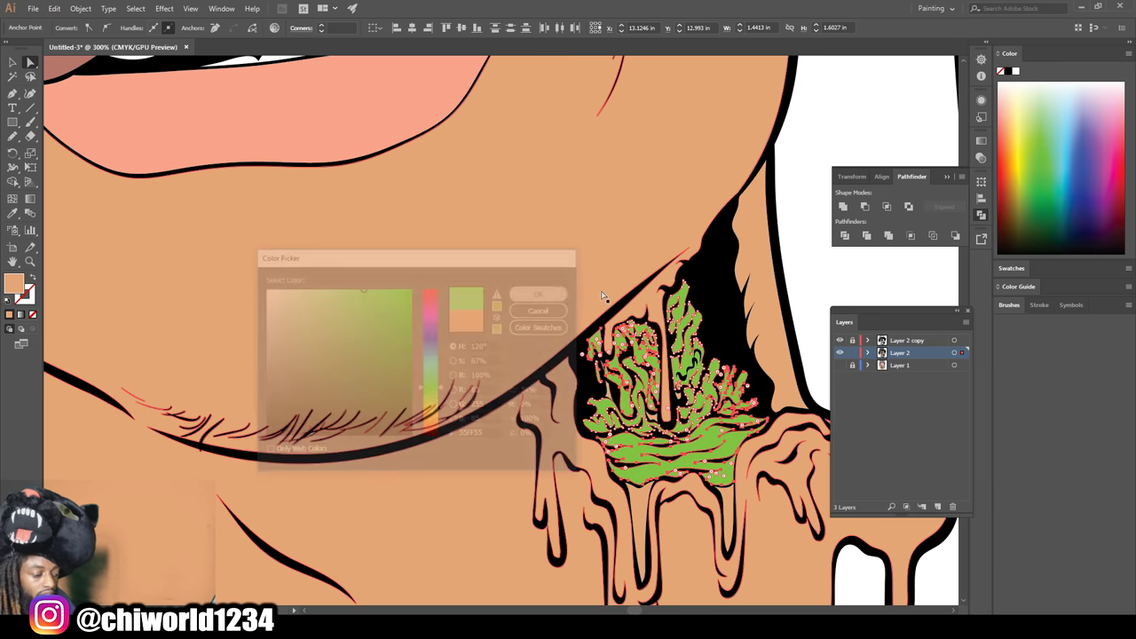
pyautogui.click(804, 296)
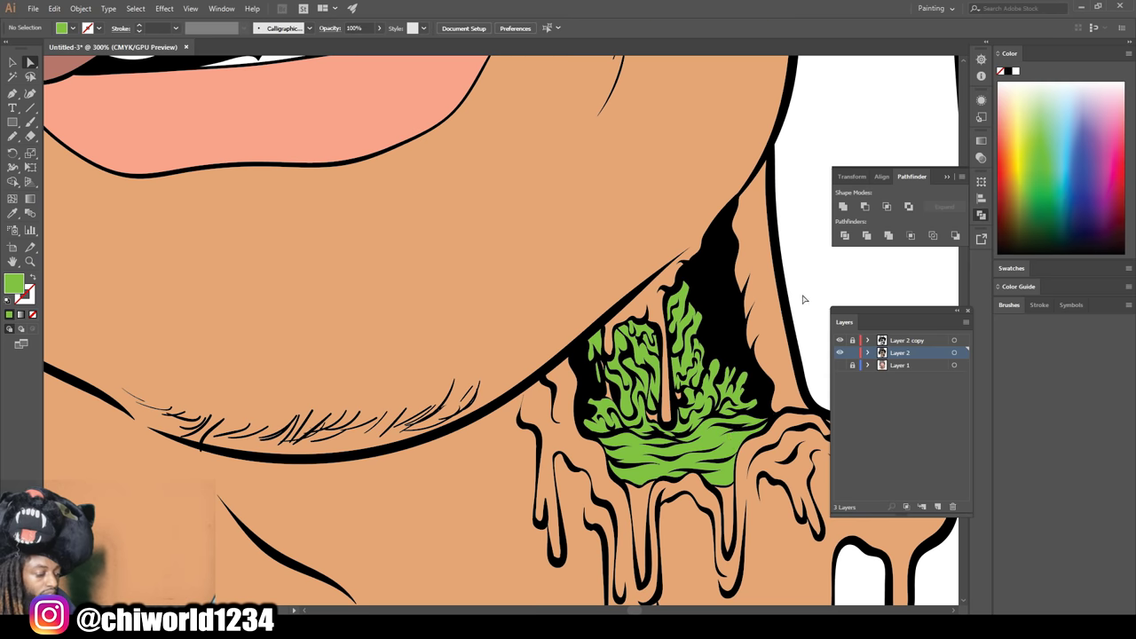
pyautogui.click(678, 396)
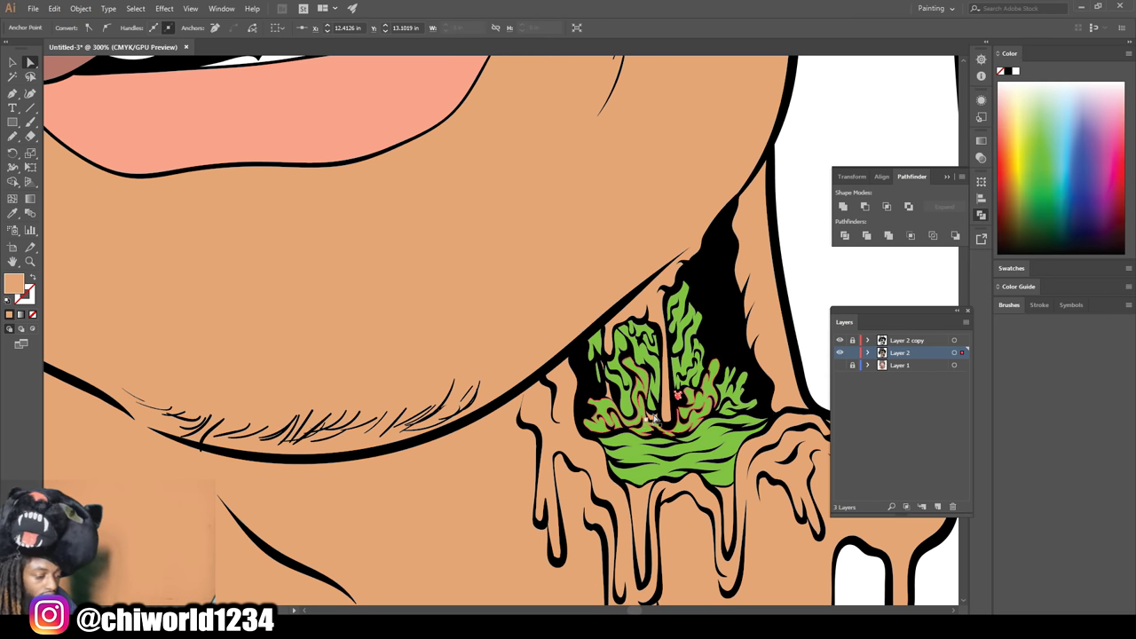
# - Eyedropper the tattoo's green onto the leftover peach slivers
pyautogui.click(655, 419)
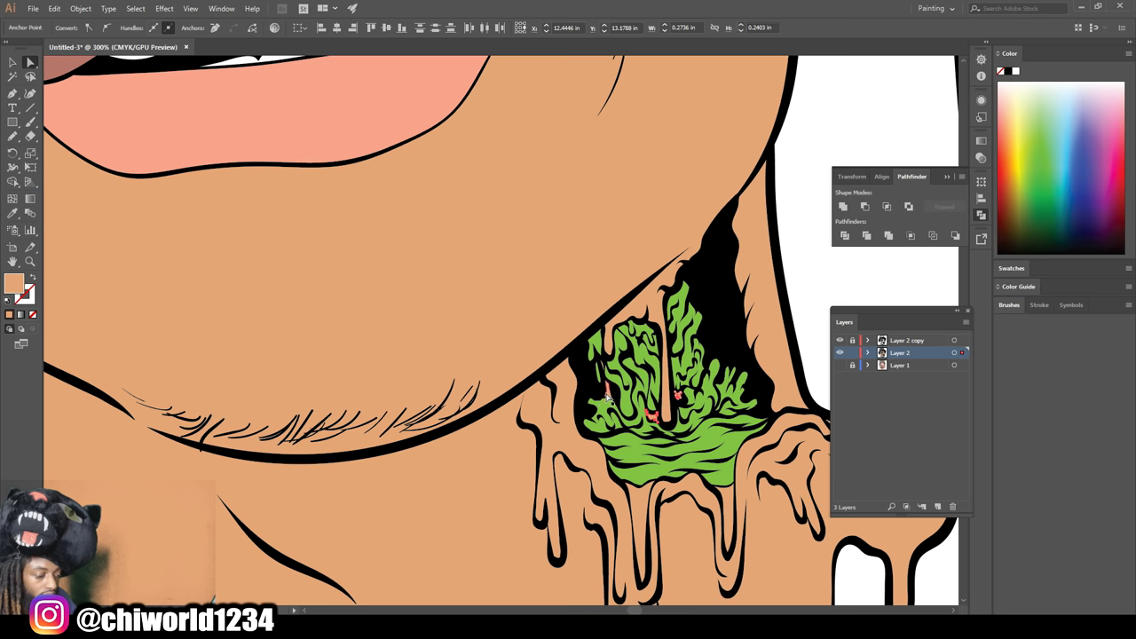
pyautogui.click(620, 411)
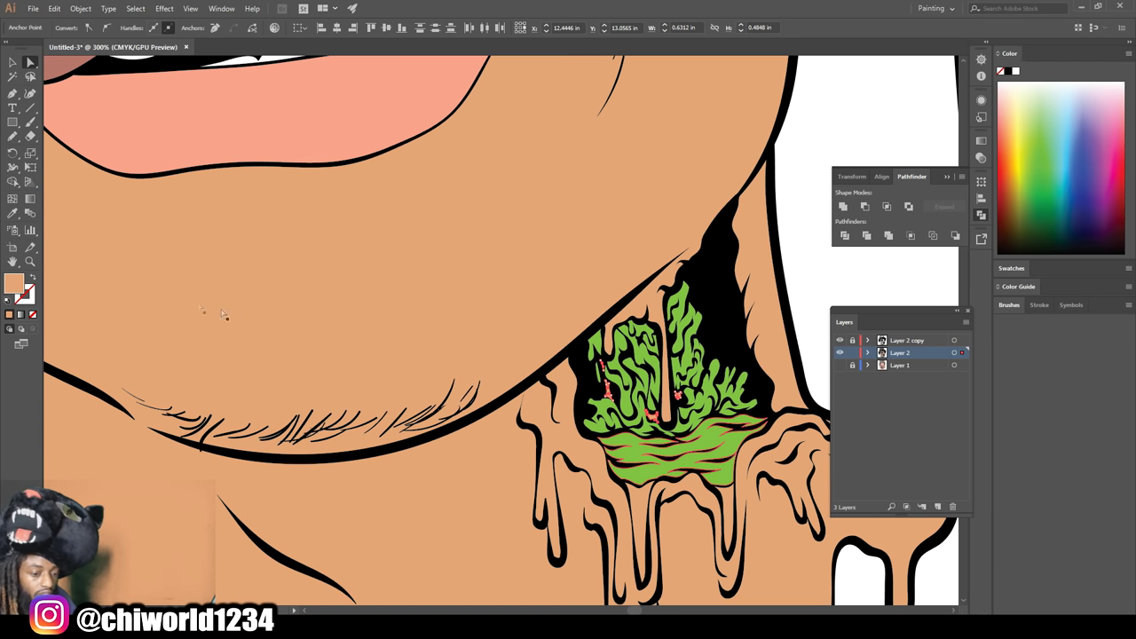
pyautogui.click(13, 214)
pyautogui.click(715, 438)
pyautogui.click(14, 64)
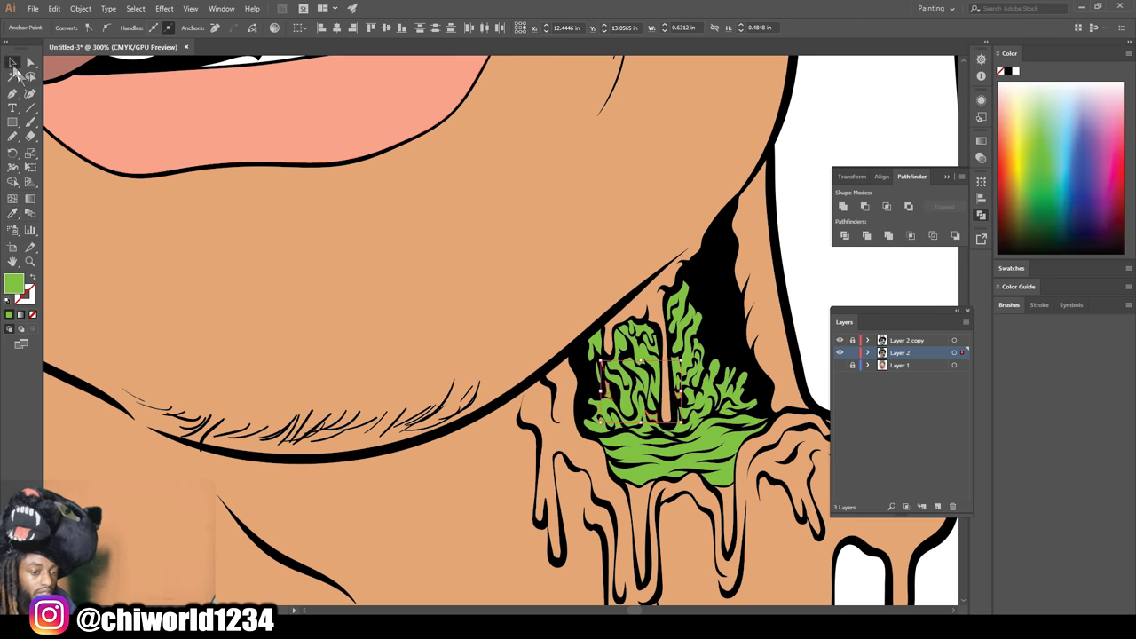
# - Select the group holding the drips below the tattoo
pyautogui.click(728, 506)
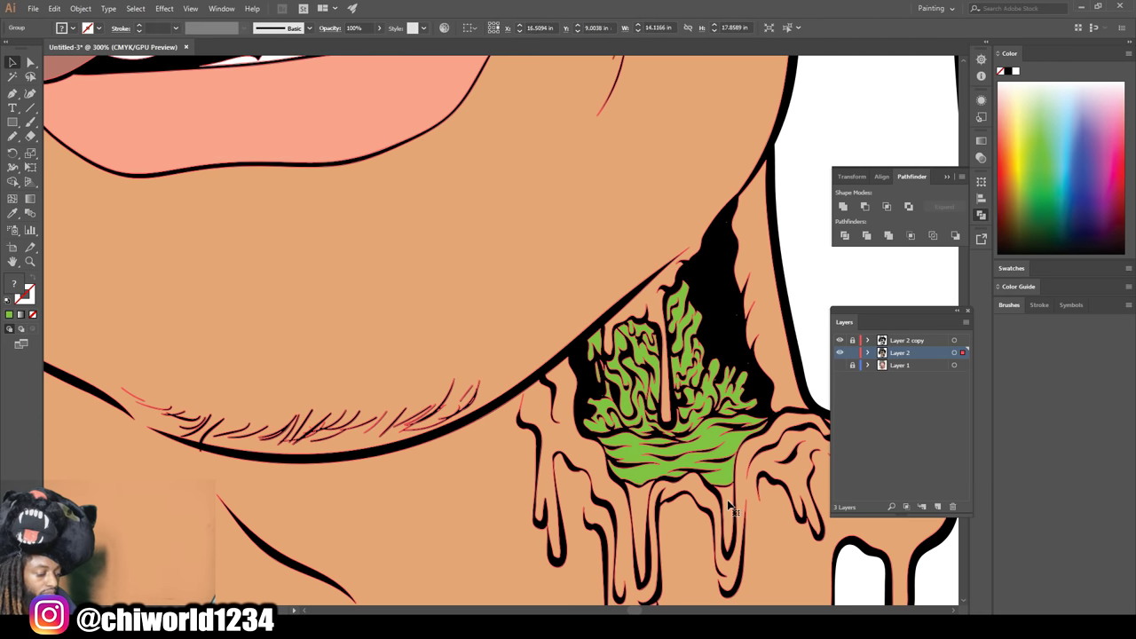
pyautogui.hotkey('ctrl', 'shift', 'a')
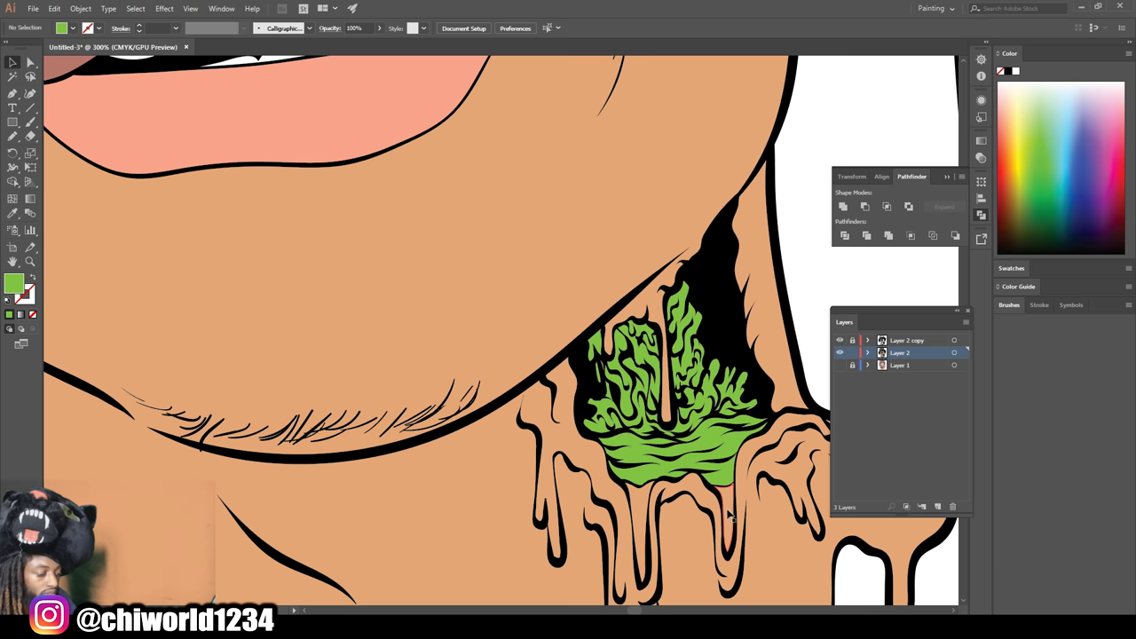
pyautogui.click(729, 505)
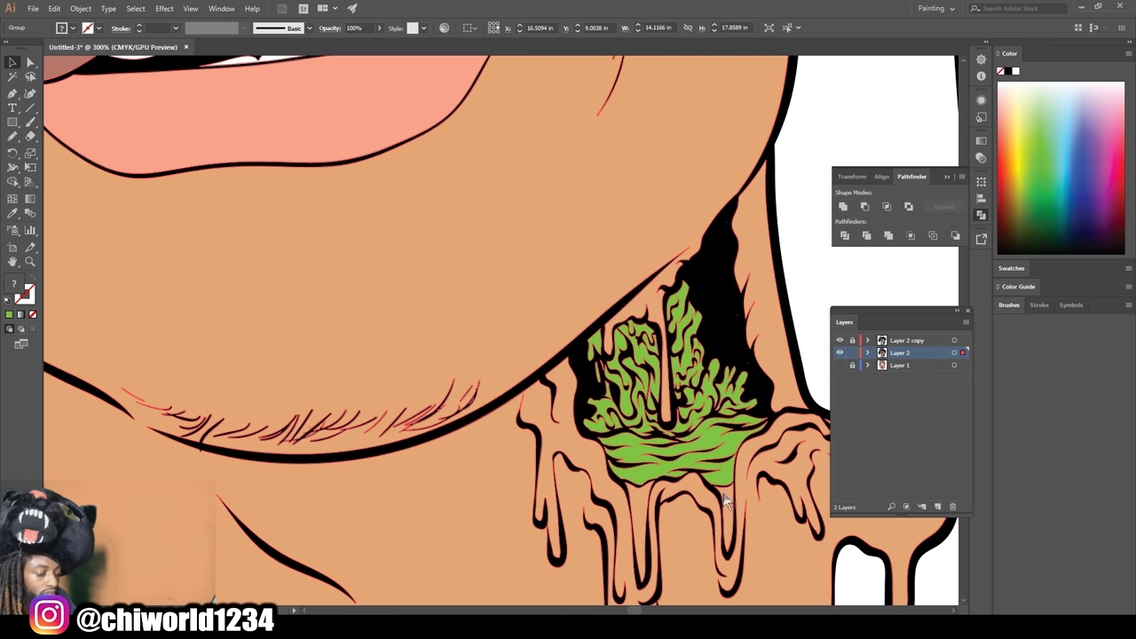
# - Isolate the drip group and fill both drips with a deeper green, #2AB209
pyautogui.rightClick(726, 501)
pyautogui.click(778, 388)
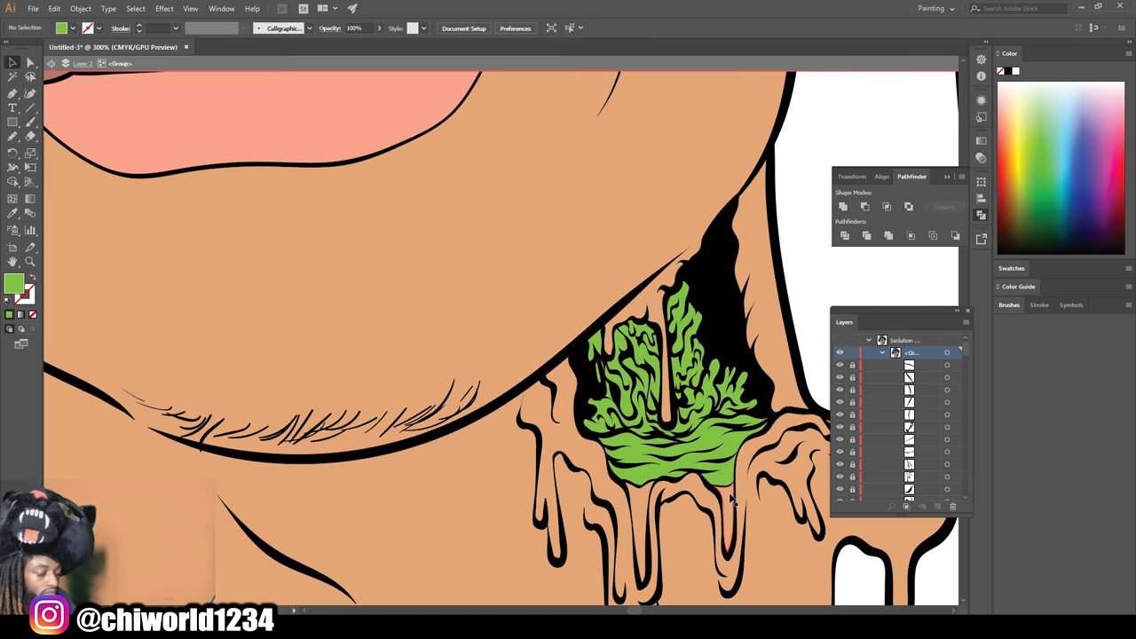
pyautogui.click(645, 500)
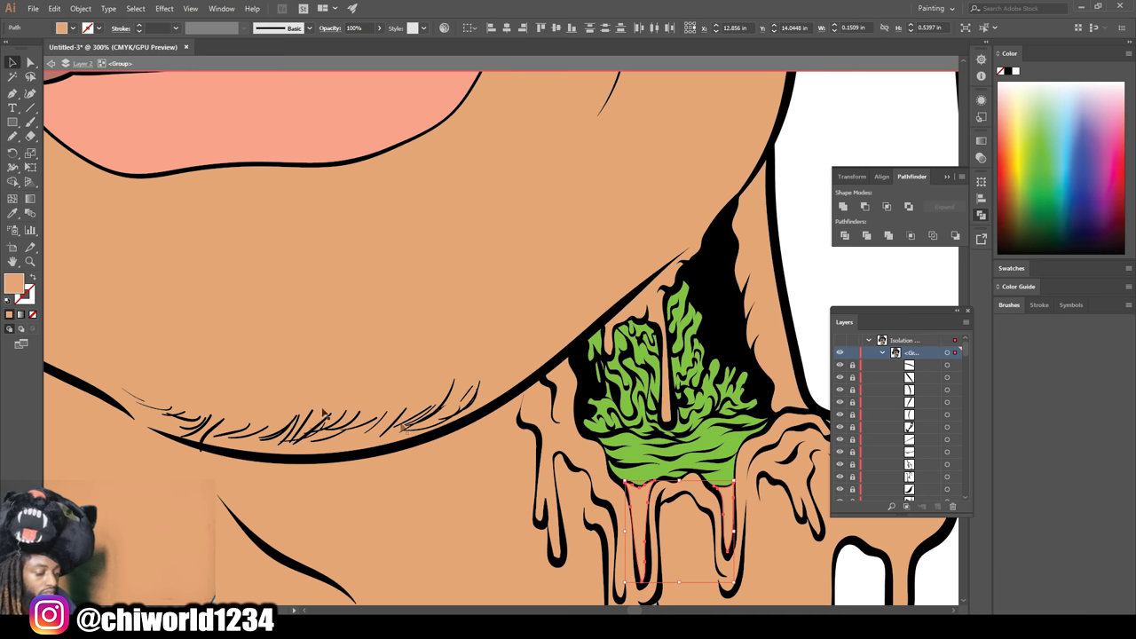
pyautogui.hotkey('ctrl', 'a')
pyautogui.doubleClick(14, 283)
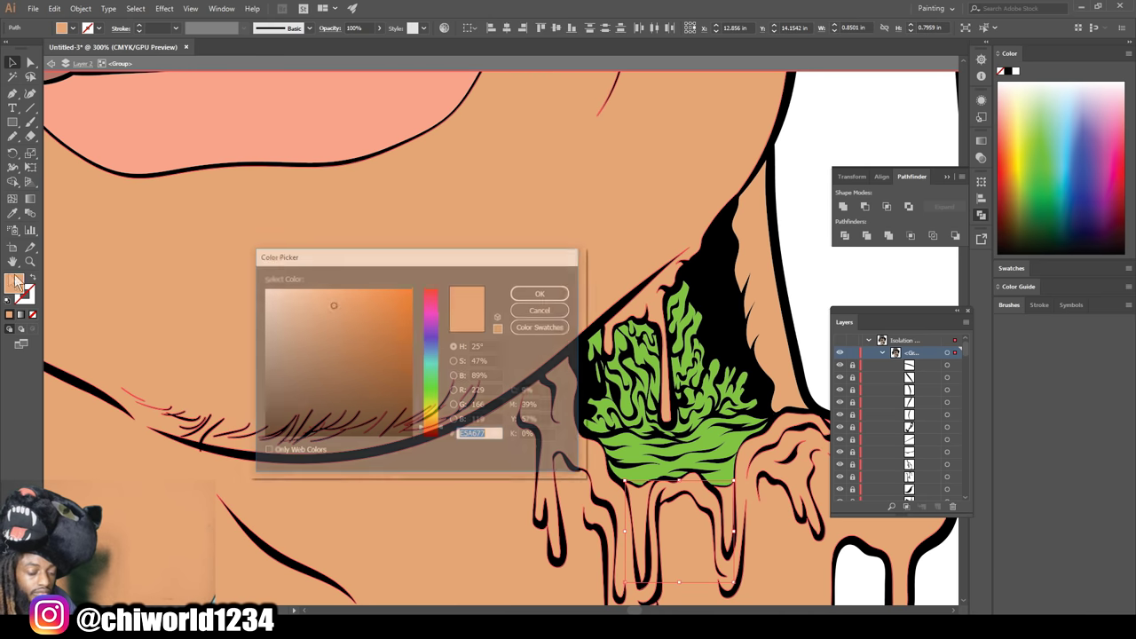
pyautogui.click(431, 393)
pyautogui.moveTo(398, 374)
pyautogui.mouseDown()
pyautogui.moveTo(422, 367)
pyautogui.moveTo(419, 376)
pyautogui.moveTo(410, 330)
pyautogui.mouseUp()
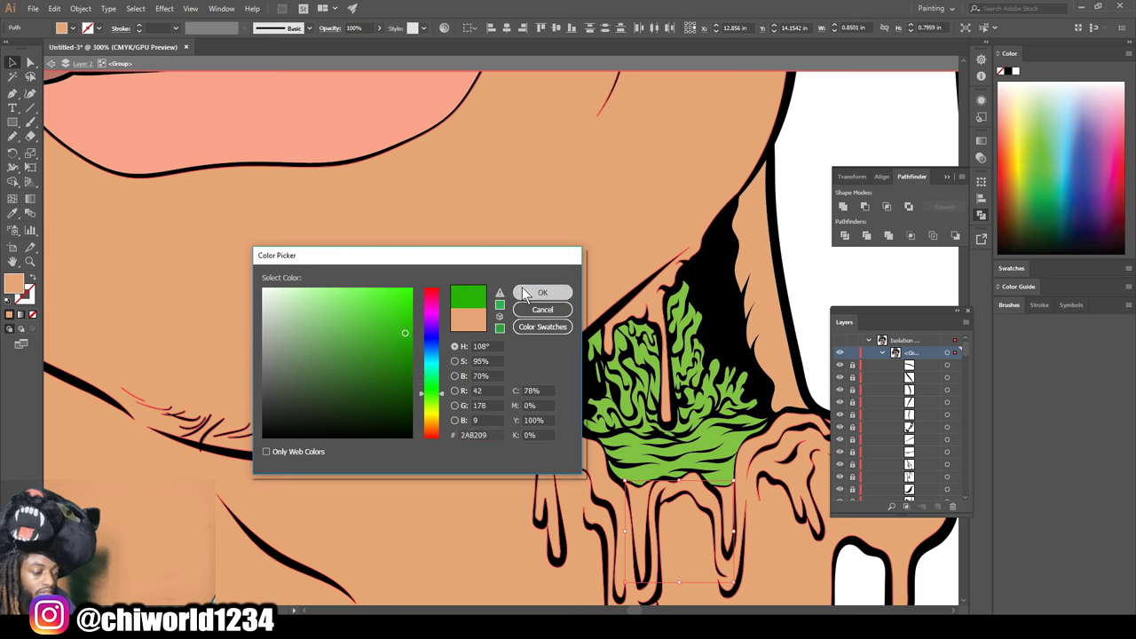
pyautogui.click(524, 293)
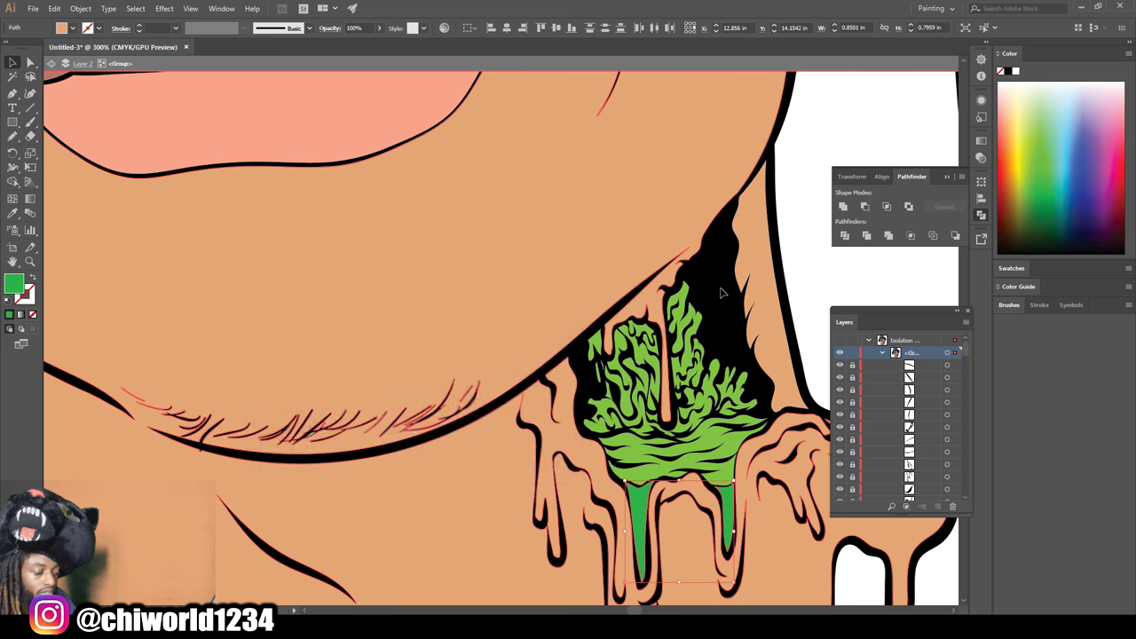
pyautogui.click(799, 290)
pyautogui.hotkey('ctrl', '-')
pyautogui.hotkey('ctrl', '-')
pyautogui.hotkey('ctrl', '-')
pyautogui.hotkey('ctrl', '-')
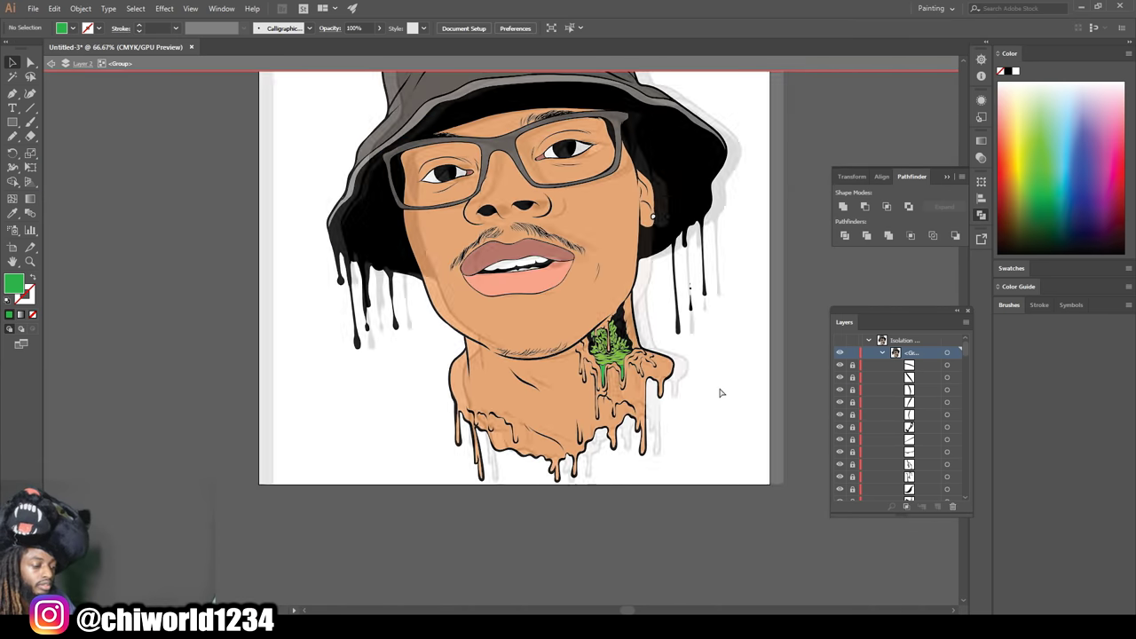
# - Exit group editing, zoom out, and marquee-select the entire portrait on the artboard
pyautogui.hotkey('ctrl', '+')
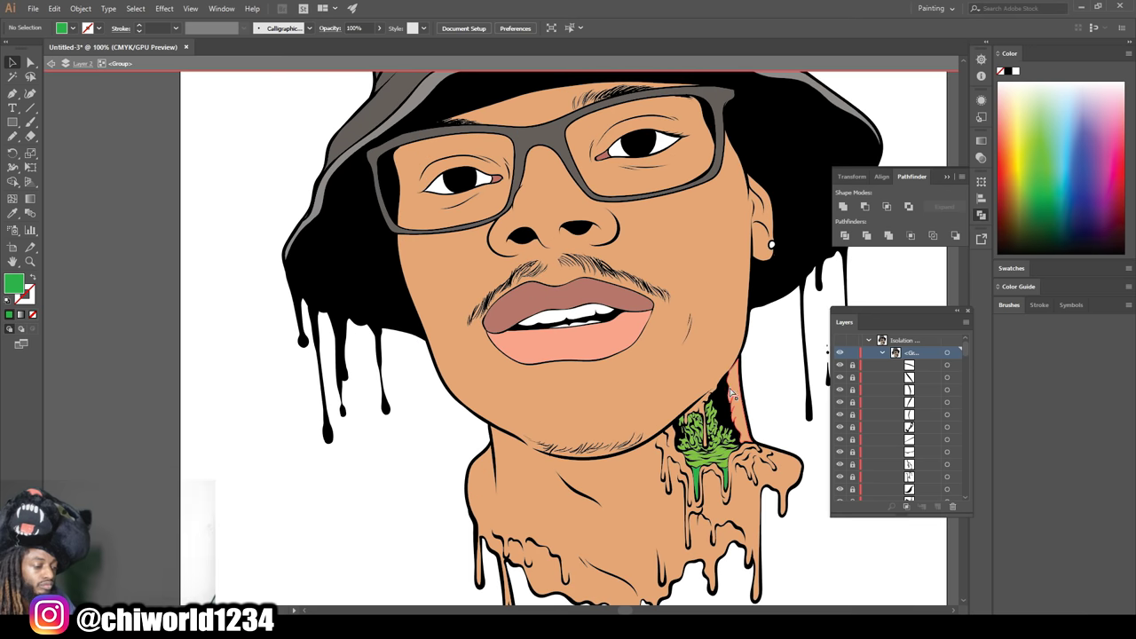
pyautogui.scroll(-2, 741, 392)
pyautogui.scroll(4, 773, 408)
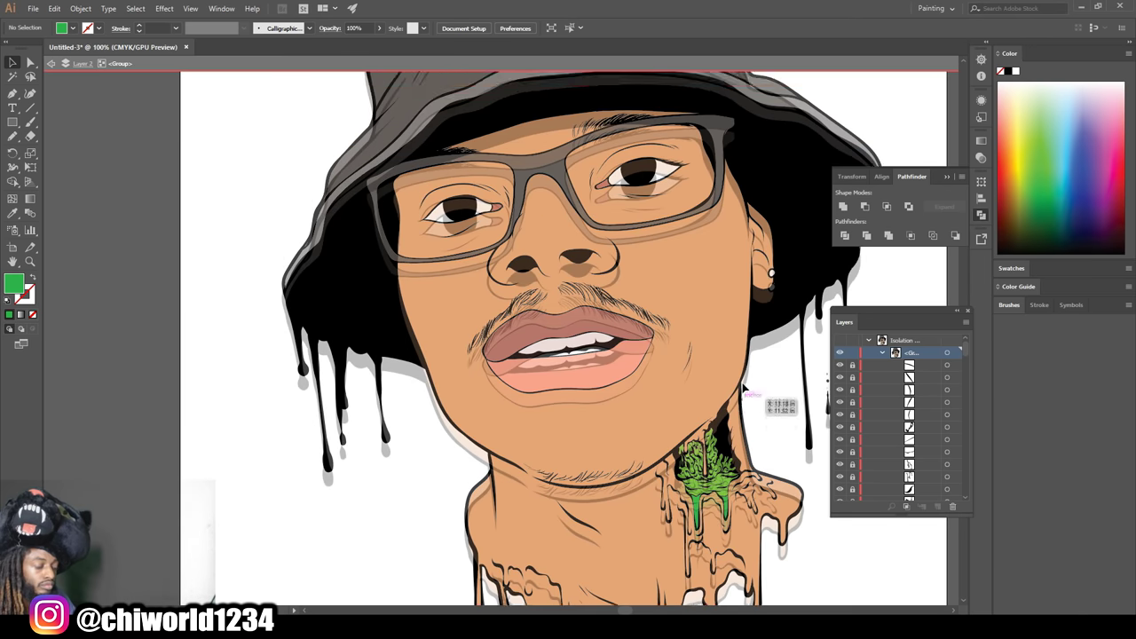
pyautogui.press('Escape')
pyautogui.hotkey('ctrl', '-')
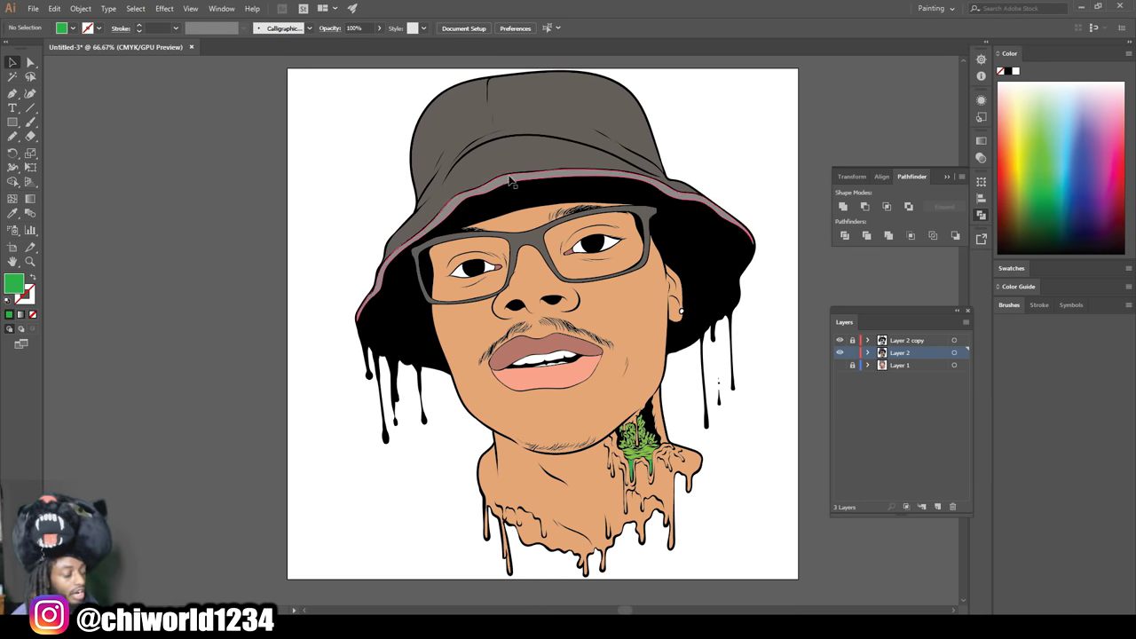
pyautogui.moveTo(297, 71); pyautogui.dragTo(801, 579)
# - Choose Edit > Edit Colors > Recolor with Preset > Color library
pyautogui.click(81, 9)
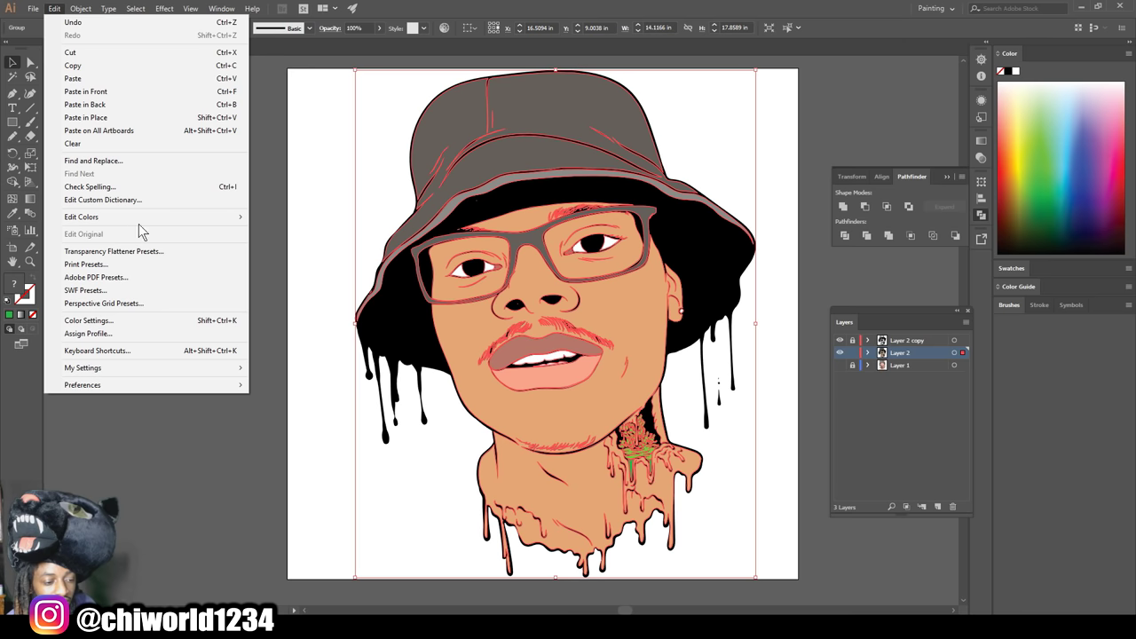
pyautogui.moveTo(177, 227)
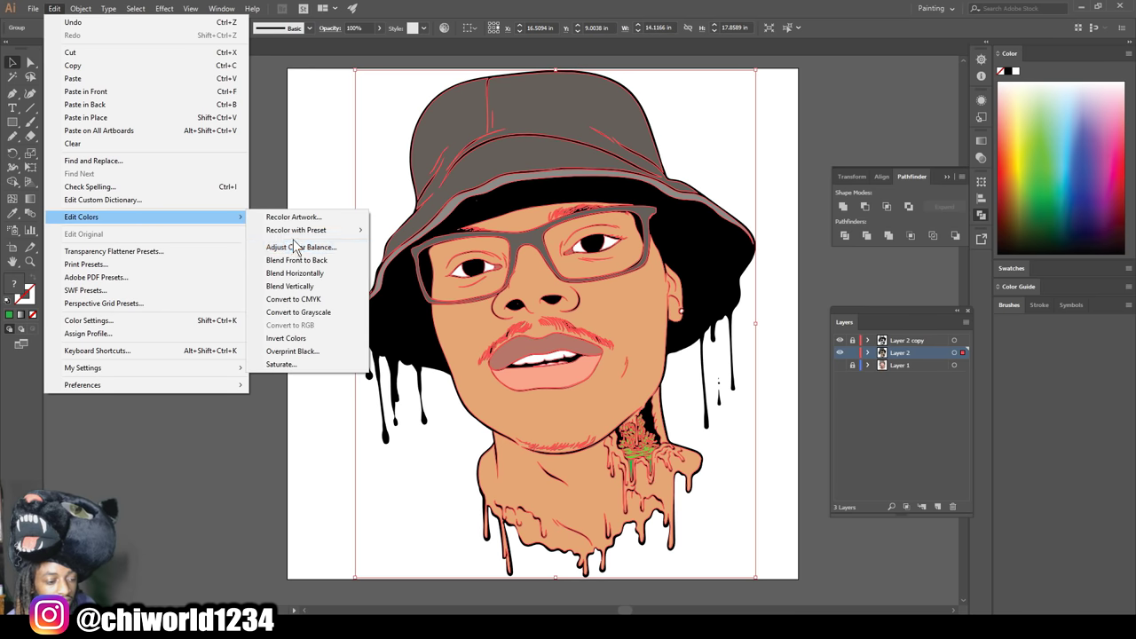
pyautogui.moveTo(301, 235)
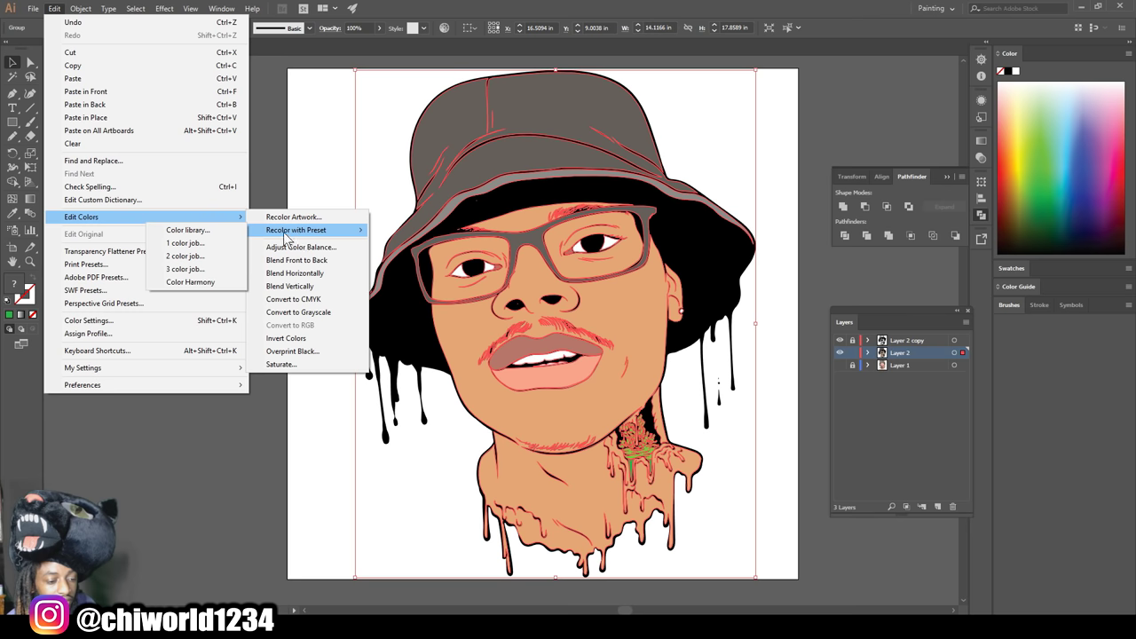
pyautogui.click(211, 233)
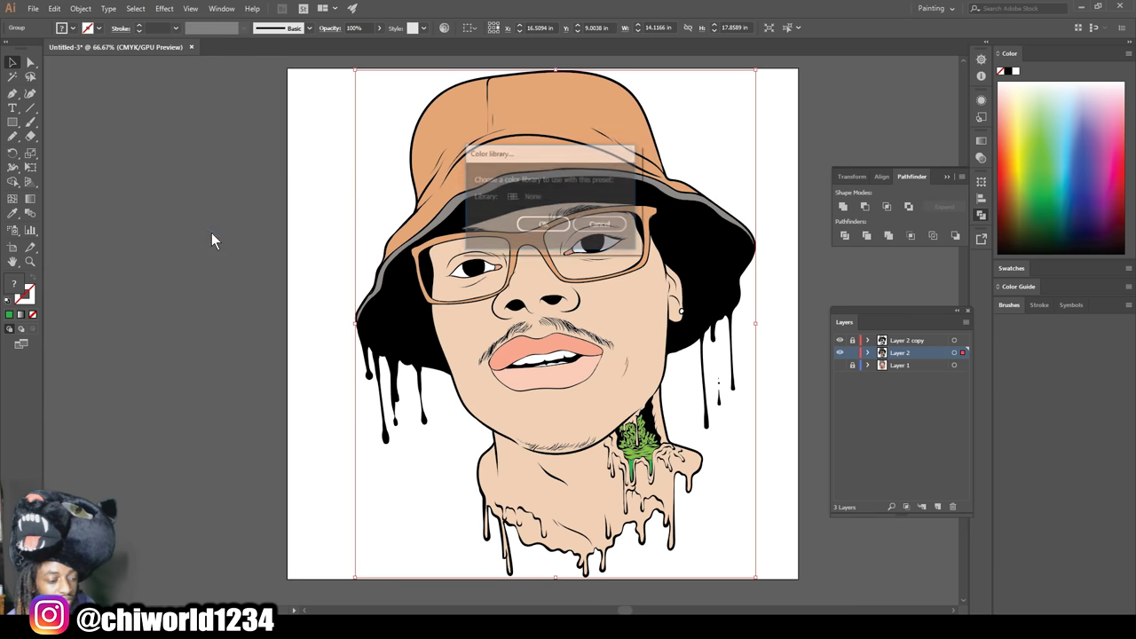
# - Confirm the Color library and set Recolor Artwork's Colors to All
pyautogui.click(540, 226)
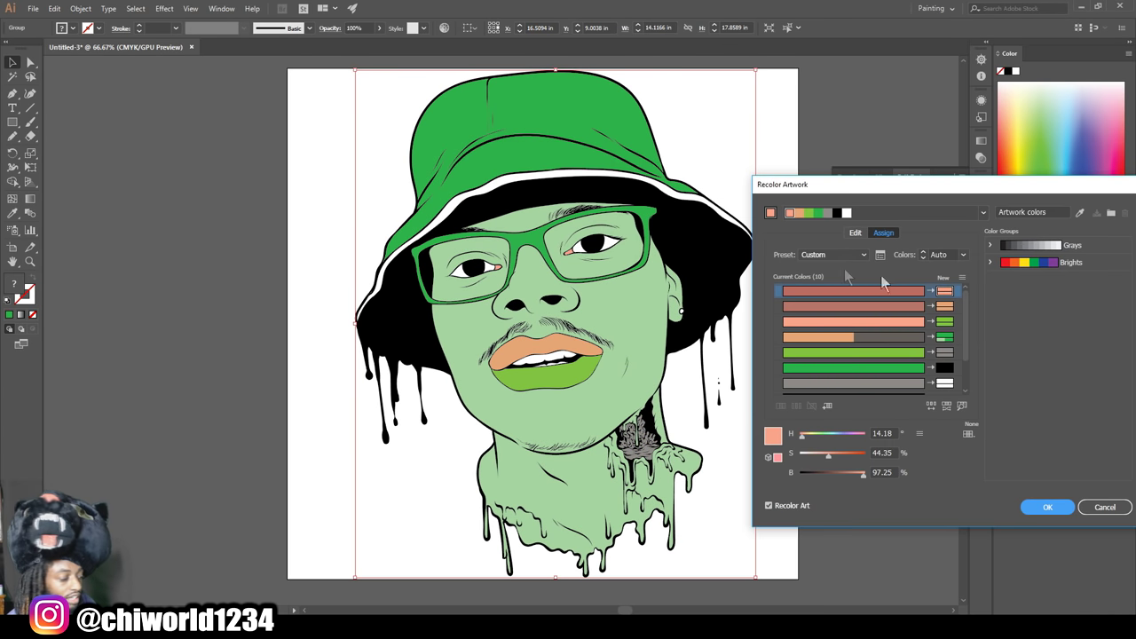
pyautogui.click(963, 256)
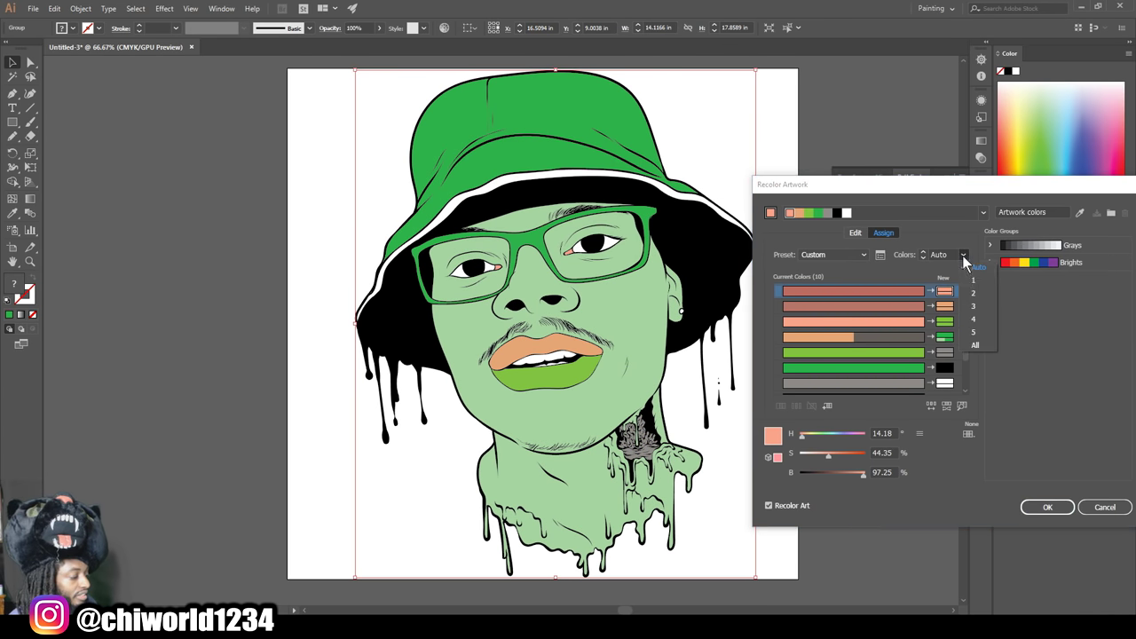
pyautogui.click(975, 342)
pyautogui.moveTo(981, 187); pyautogui.dragTo(968, 129)
pyautogui.scroll(-3, 927, 278)
pyautogui.scroll(3, 914, 282)
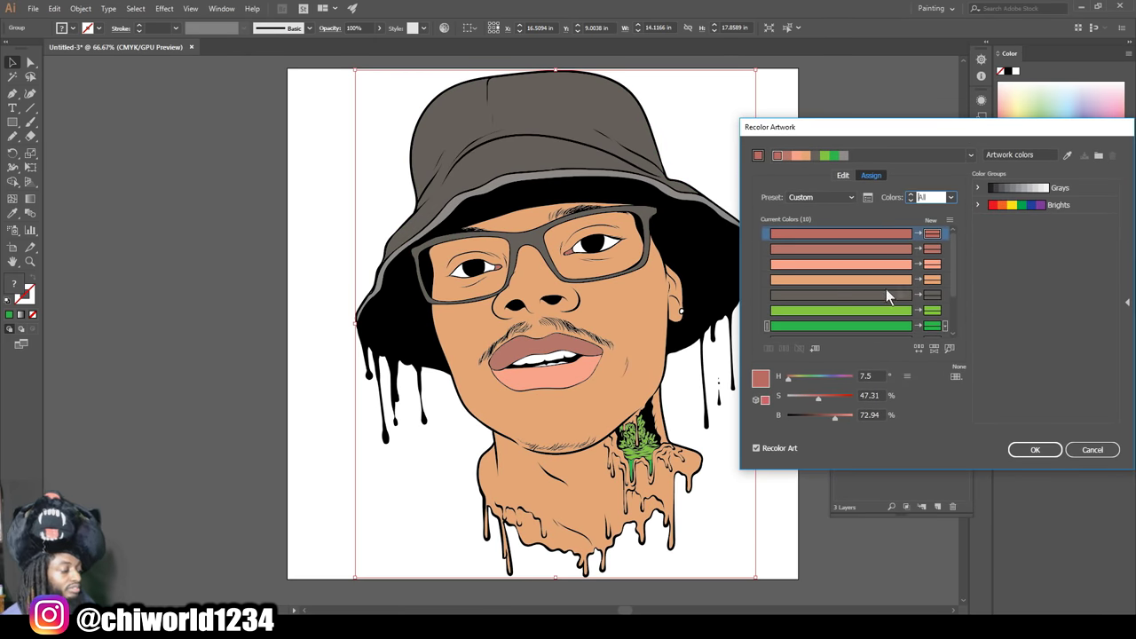
# - Lower the tan skin colour's saturation to make the skin slightly paler
pyautogui.click(855, 282)
pyautogui.moveTo(819, 393); pyautogui.dragTo(850, 416)
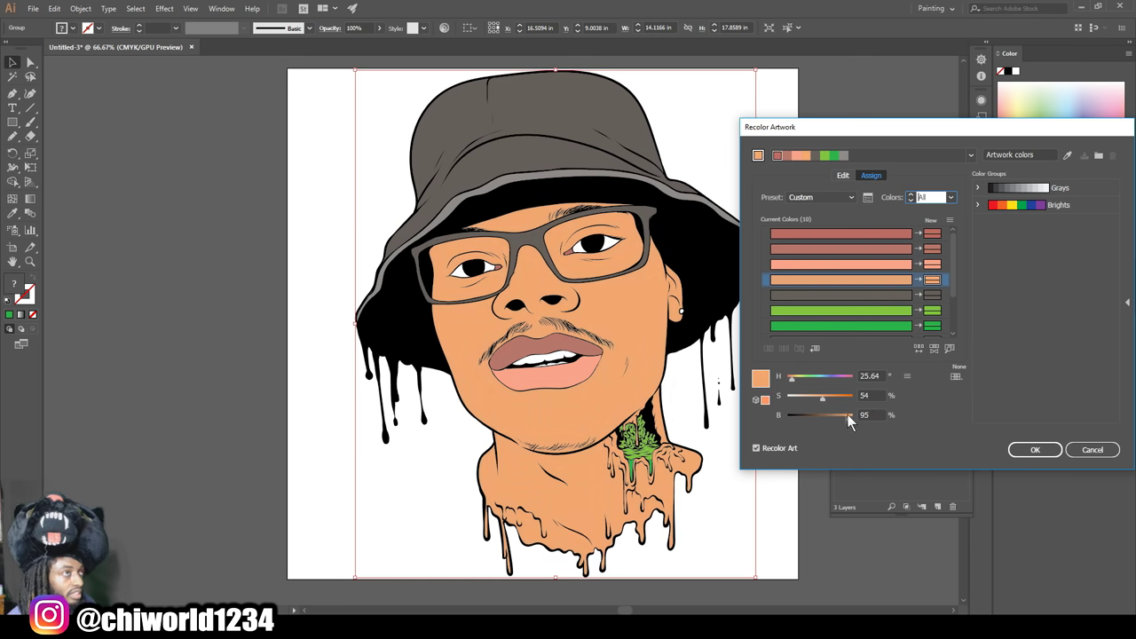
pyautogui.moveTo(821, 399); pyautogui.dragTo(820, 397)
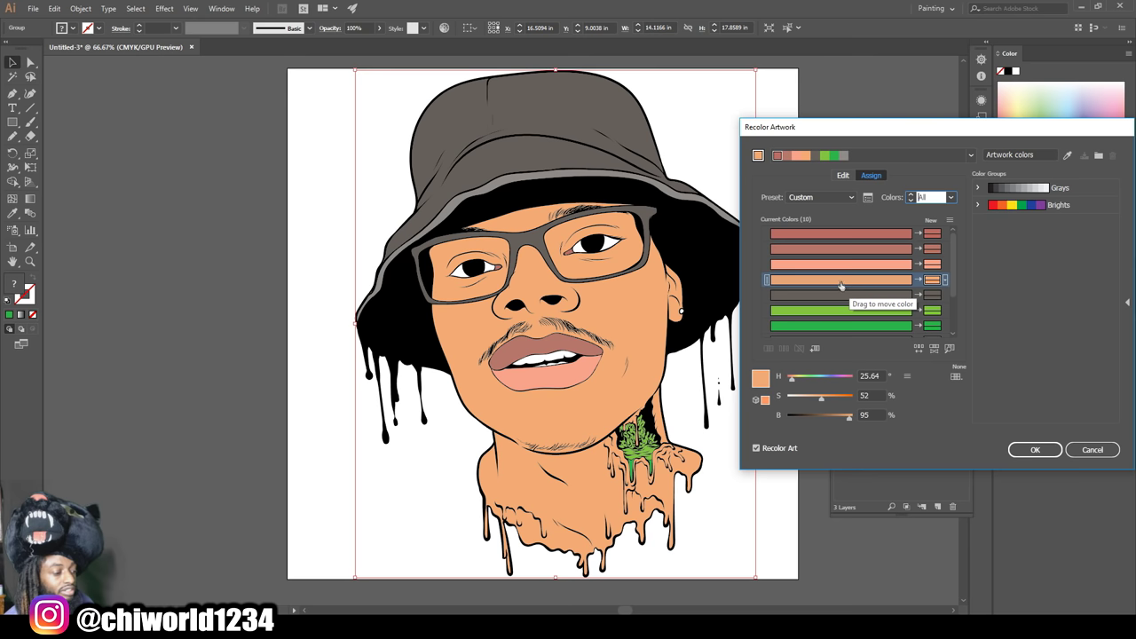
pyautogui.scroll(-3, 853, 280)
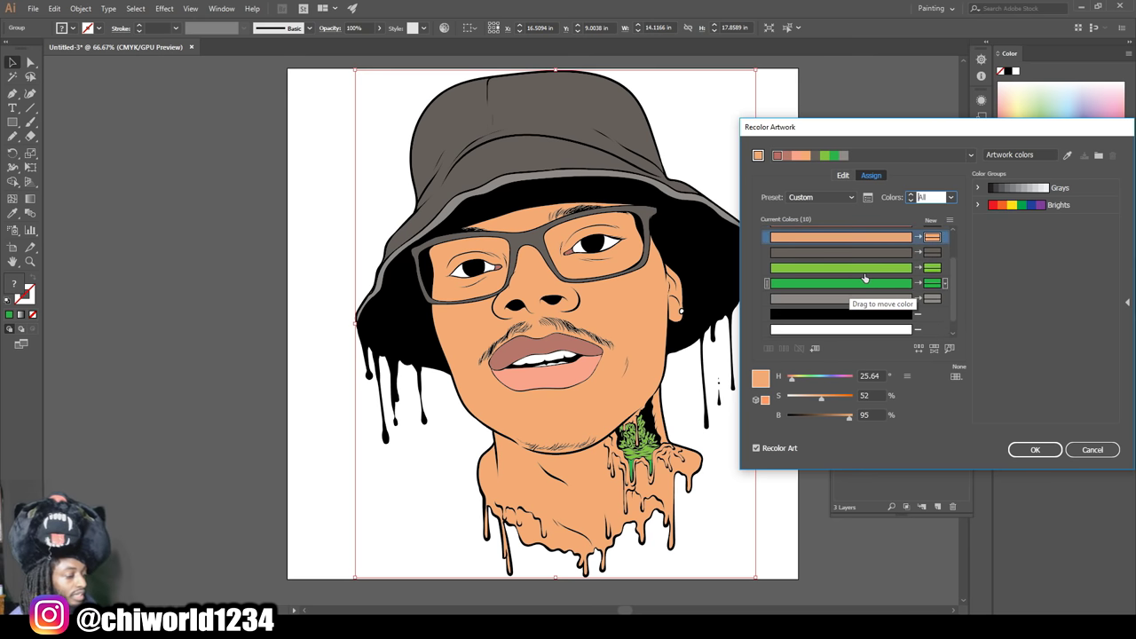
pyautogui.click(870, 254)
# - Darken the hat grey to charcoal and shift the light grey brim to blue-grey
pyautogui.moveTo(824, 416); pyautogui.dragTo(811, 382)
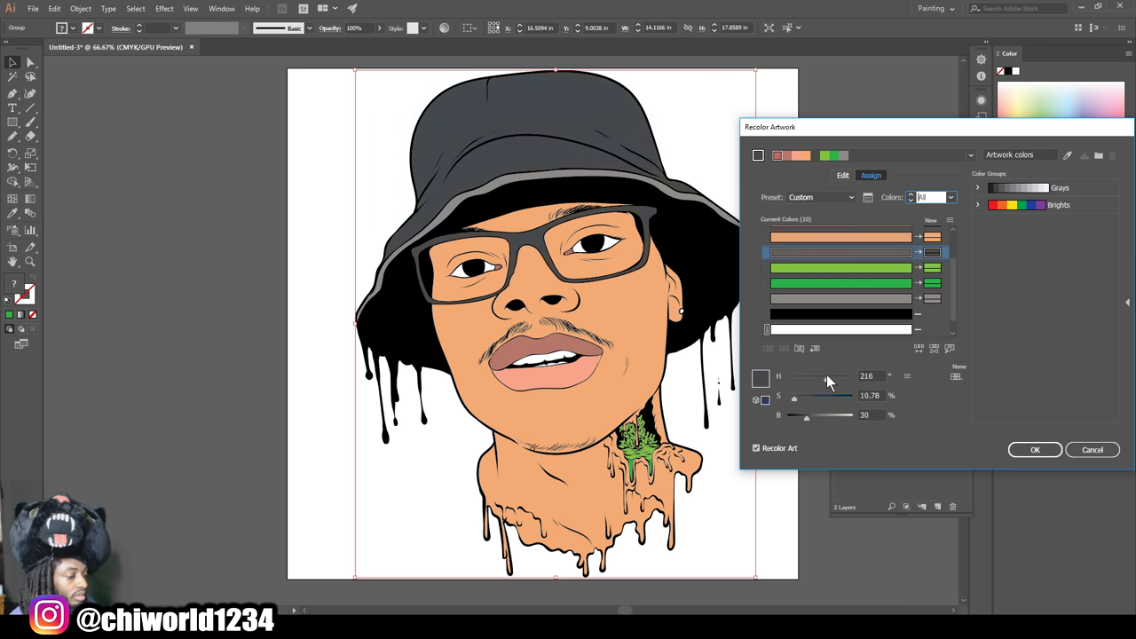
pyautogui.moveTo(835, 381); pyautogui.dragTo(828, 374)
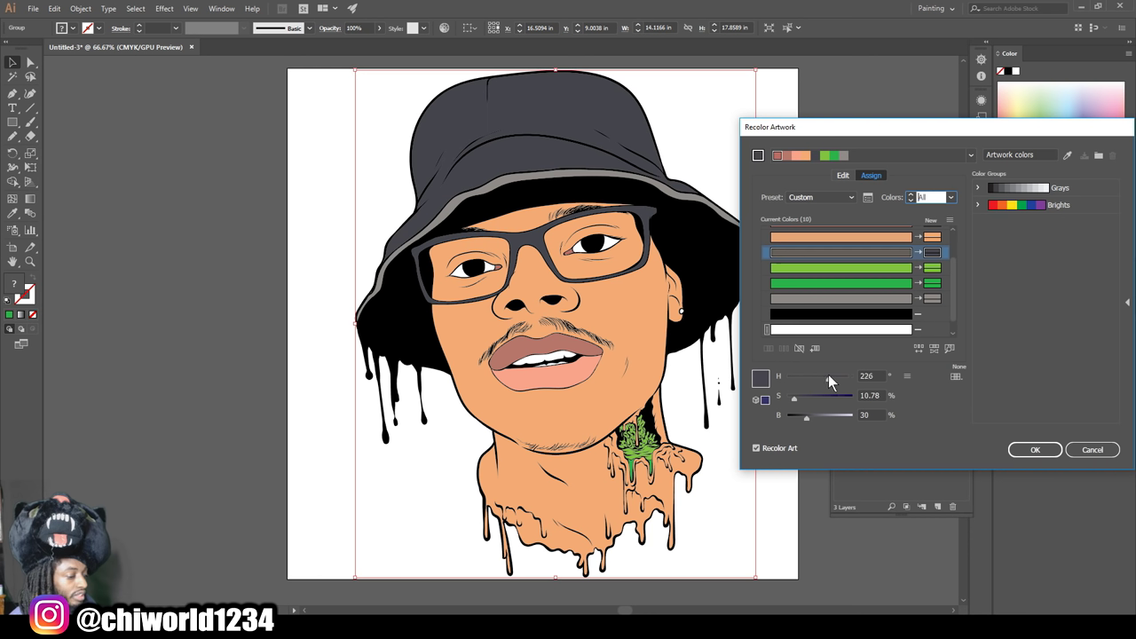
pyautogui.click(870, 298)
pyautogui.moveTo(801, 383); pyautogui.dragTo(821, 417)
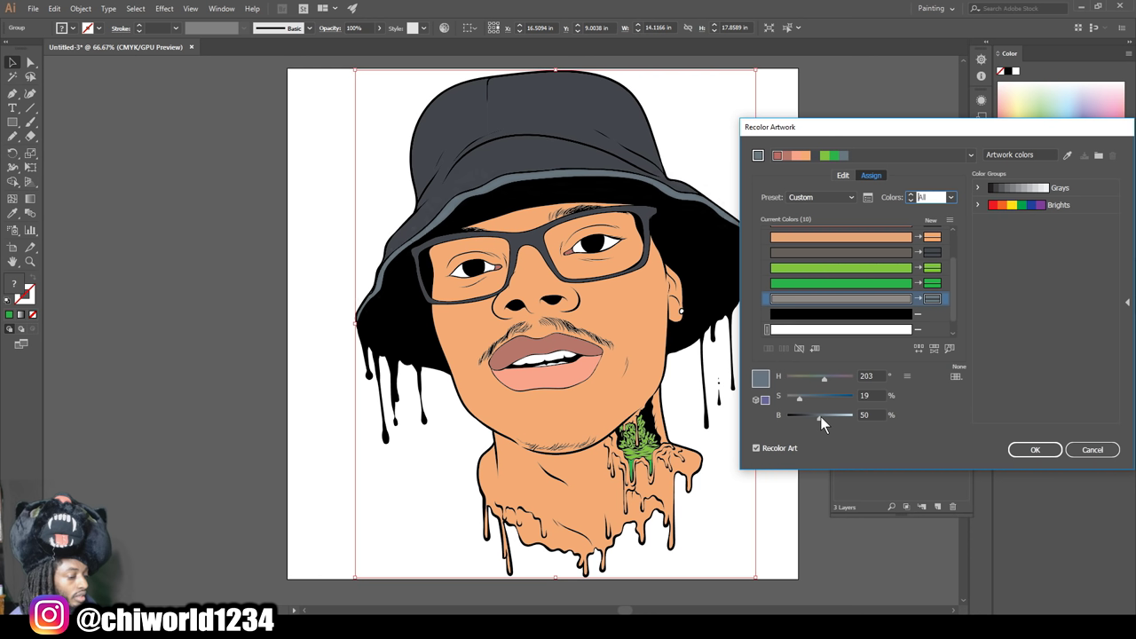
# - Turn the light and dark green tattoo colours into lighter blues
pyautogui.click(868, 269)
pyautogui.moveTo(823, 376)
pyautogui.mouseDown()
pyautogui.moveTo(849, 380)
pyautogui.moveTo(807, 398)
pyautogui.moveTo(858, 416)
pyautogui.moveTo(820, 379)
pyautogui.mouseUp()
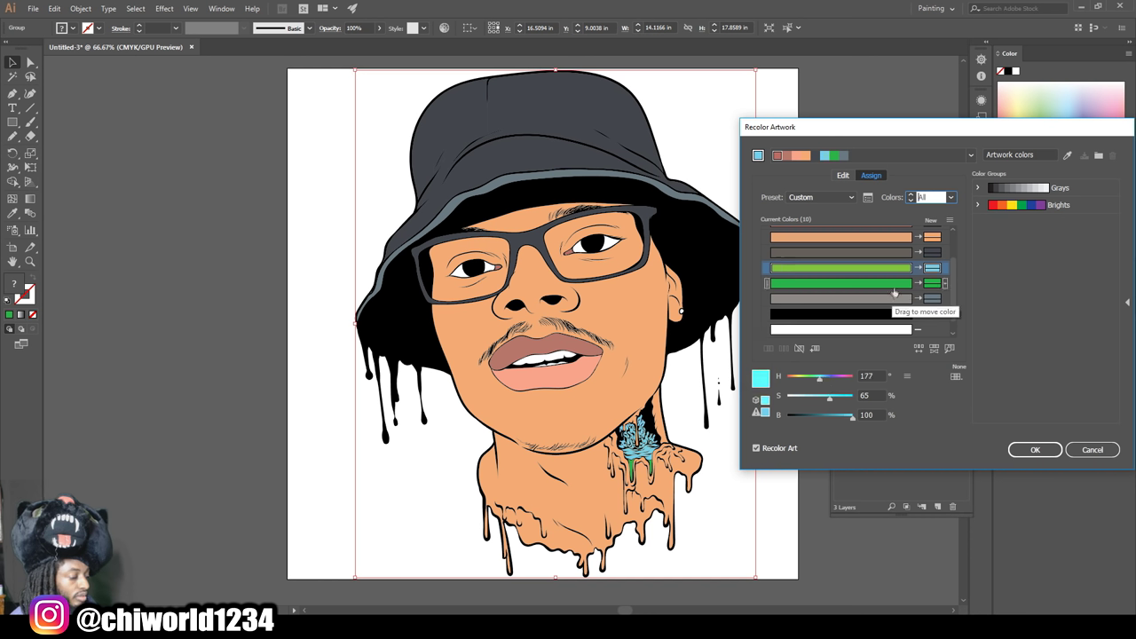
pyautogui.click(888, 284)
pyautogui.click(828, 379)
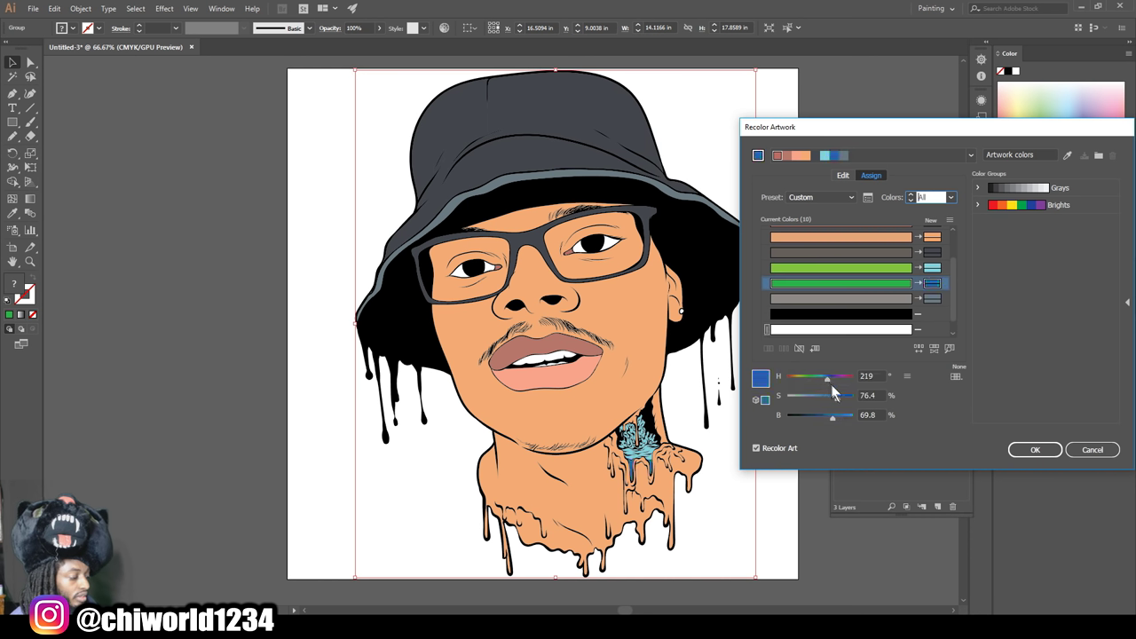
pyautogui.moveTo(837, 395)
pyautogui.mouseDown()
pyautogui.moveTo(823, 396)
pyautogui.moveTo(847, 418)
pyautogui.moveTo(837, 396)
pyautogui.mouseUp()
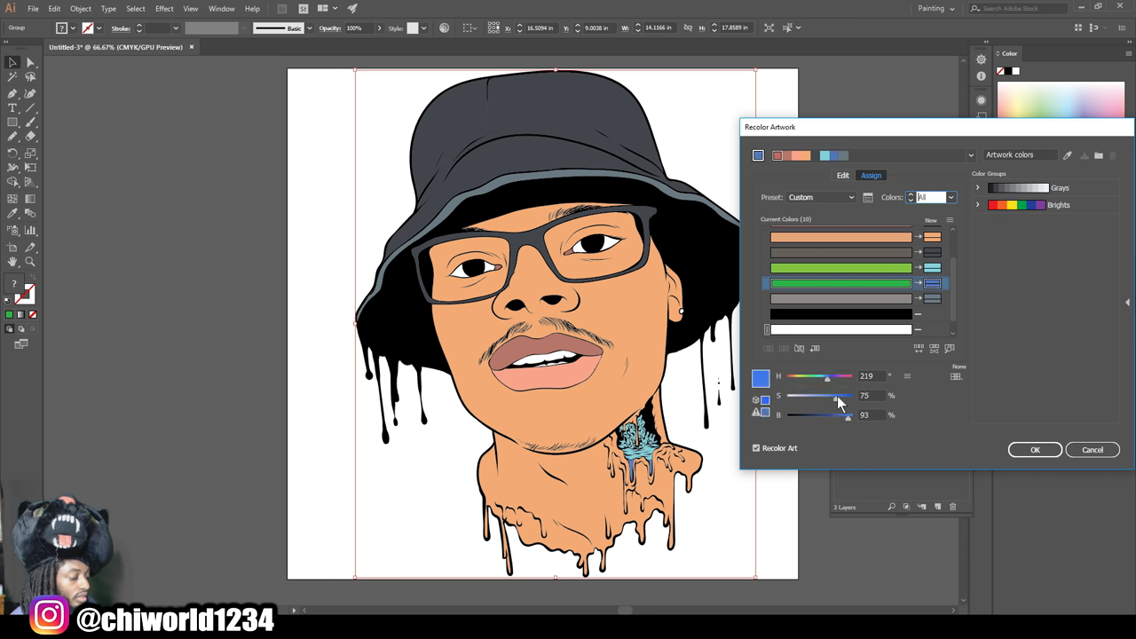
pyautogui.click(839, 396)
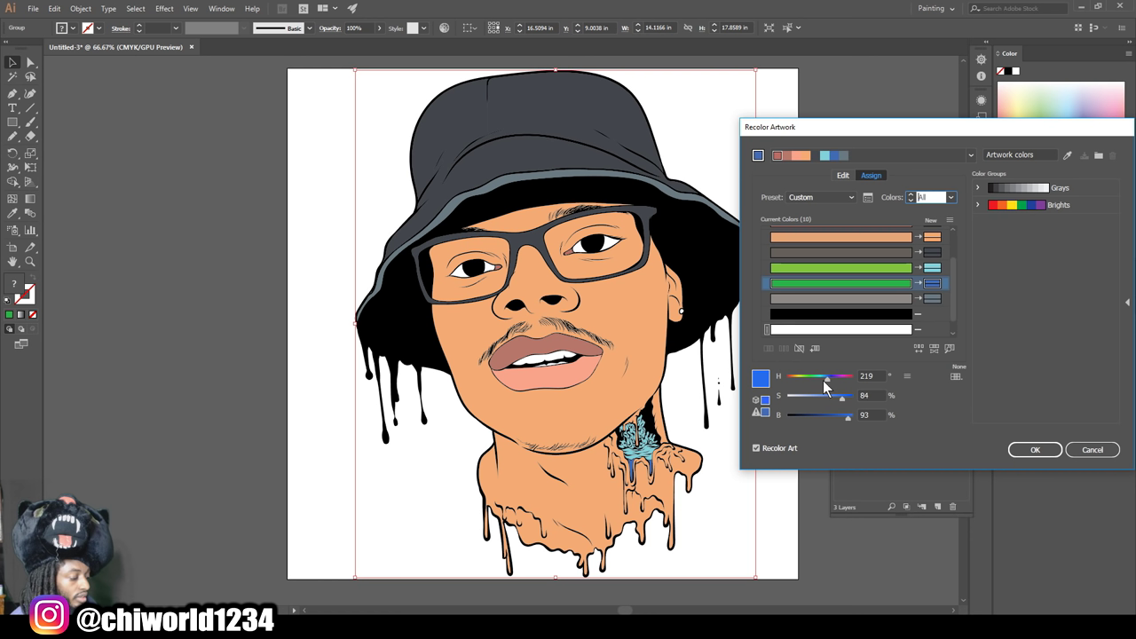
pyautogui.click(823, 379)
pyautogui.moveTo(823, 380); pyautogui.dragTo(826, 380)
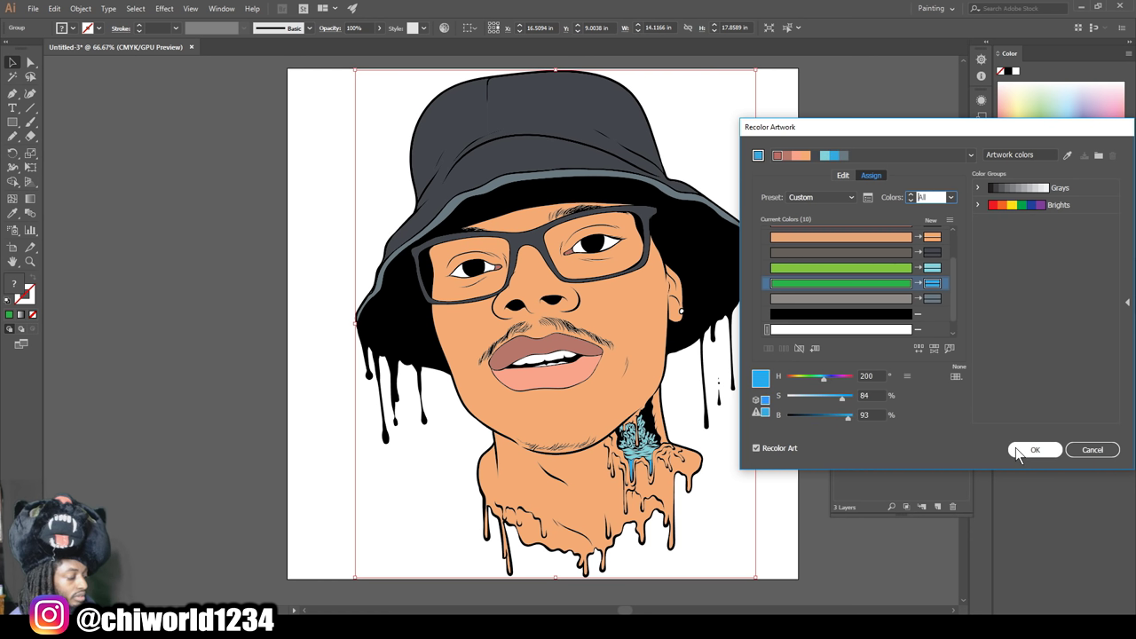
pyautogui.scroll(1, 925, 286)
# - Adjust the skin to a salmon peach (H 20, S 48%) and apply the recolouring
pyautogui.click(924, 281)
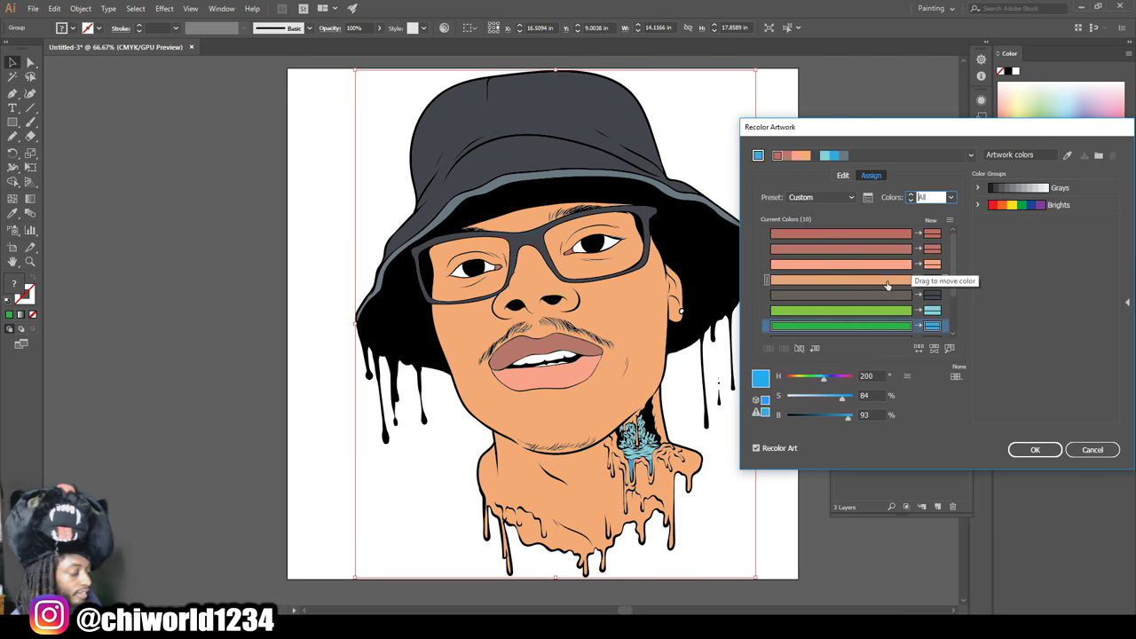
pyautogui.click(861, 281)
pyautogui.moveTo(791, 378); pyautogui.dragTo(792, 377)
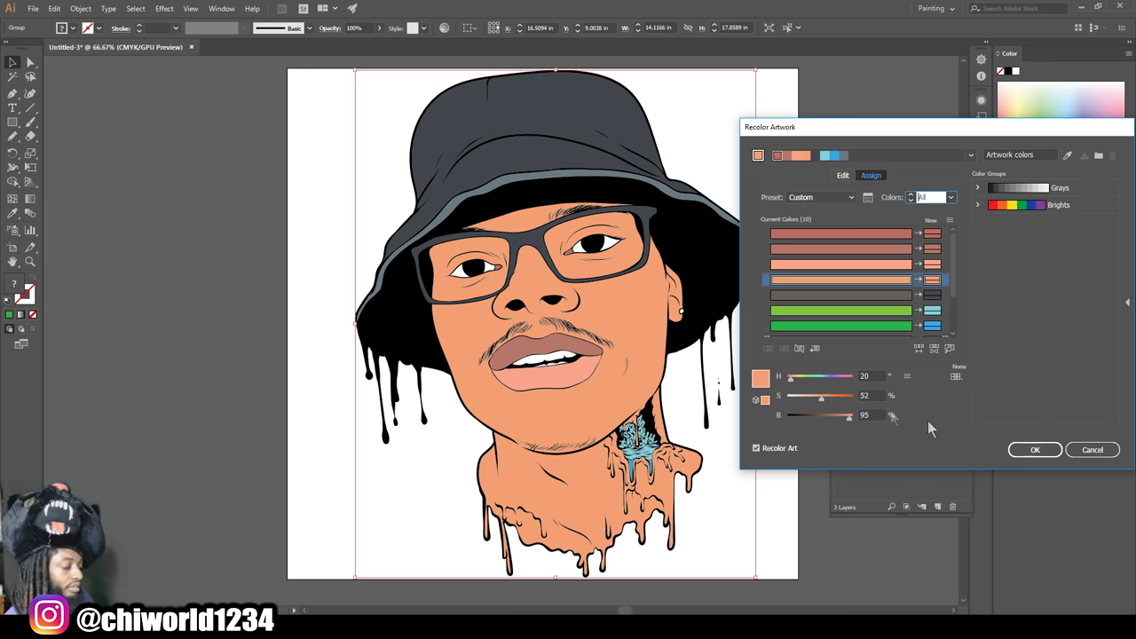
pyautogui.moveTo(820, 397); pyautogui.dragTo(817, 397)
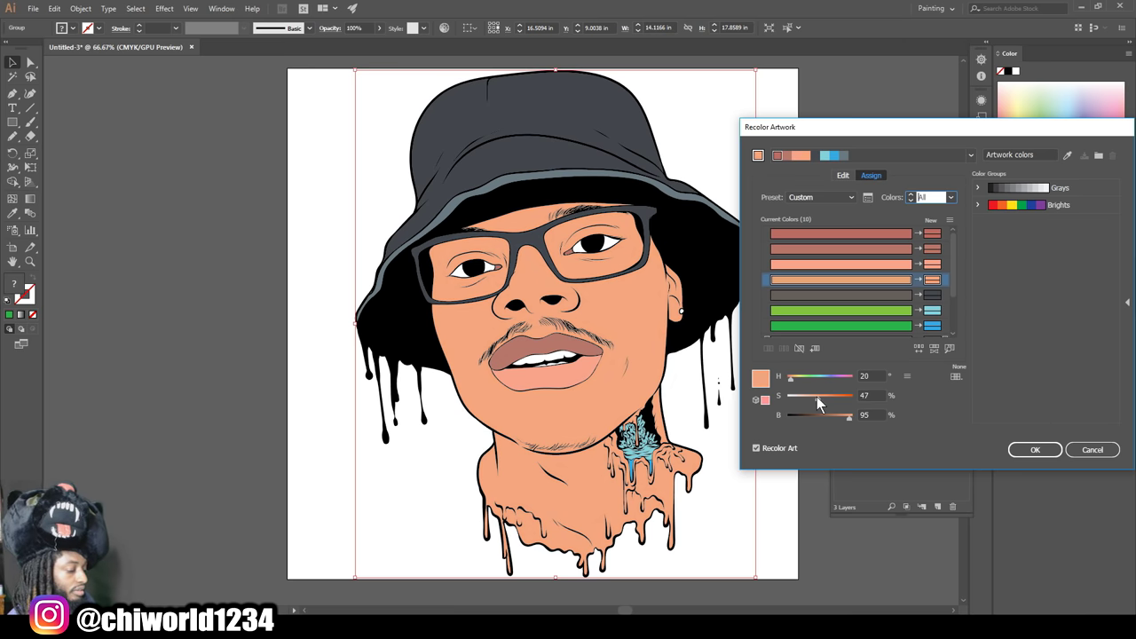
pyautogui.click(1034, 450)
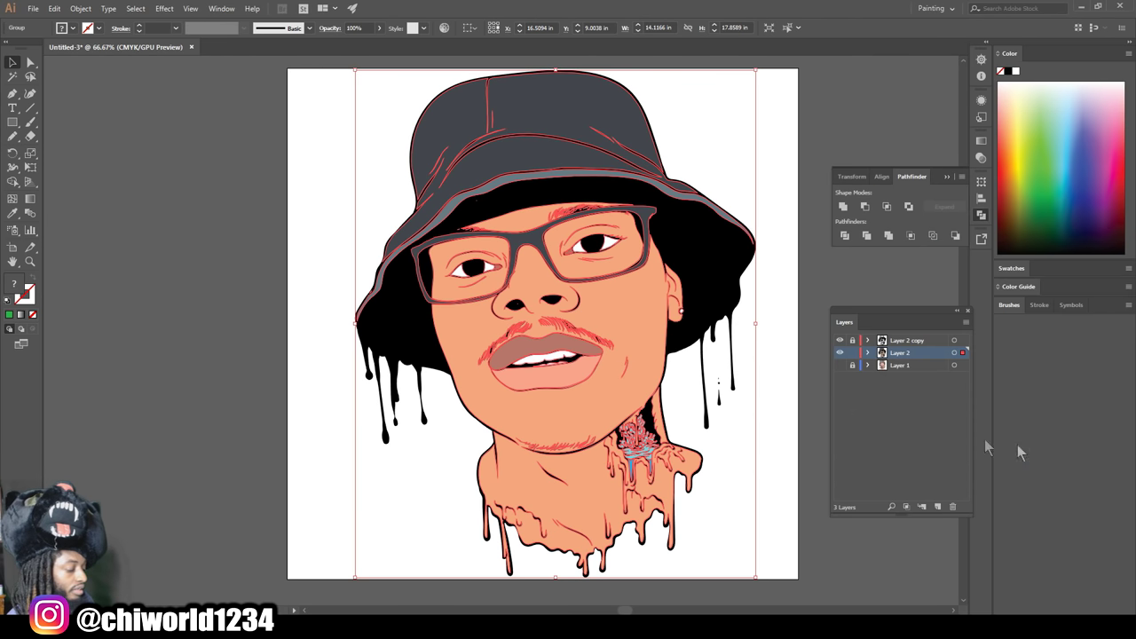
# - Deselect, add Layer 4 above Layer 2, and zoom in on the nose and moustache
pyautogui.click(826, 278)
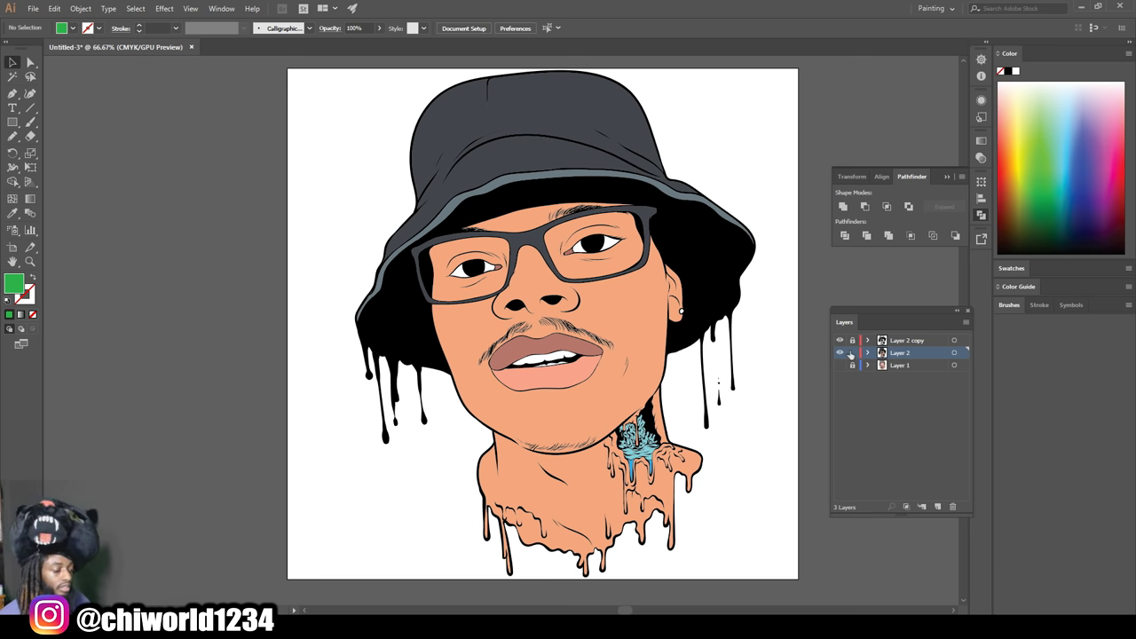
pyautogui.click(939, 506)
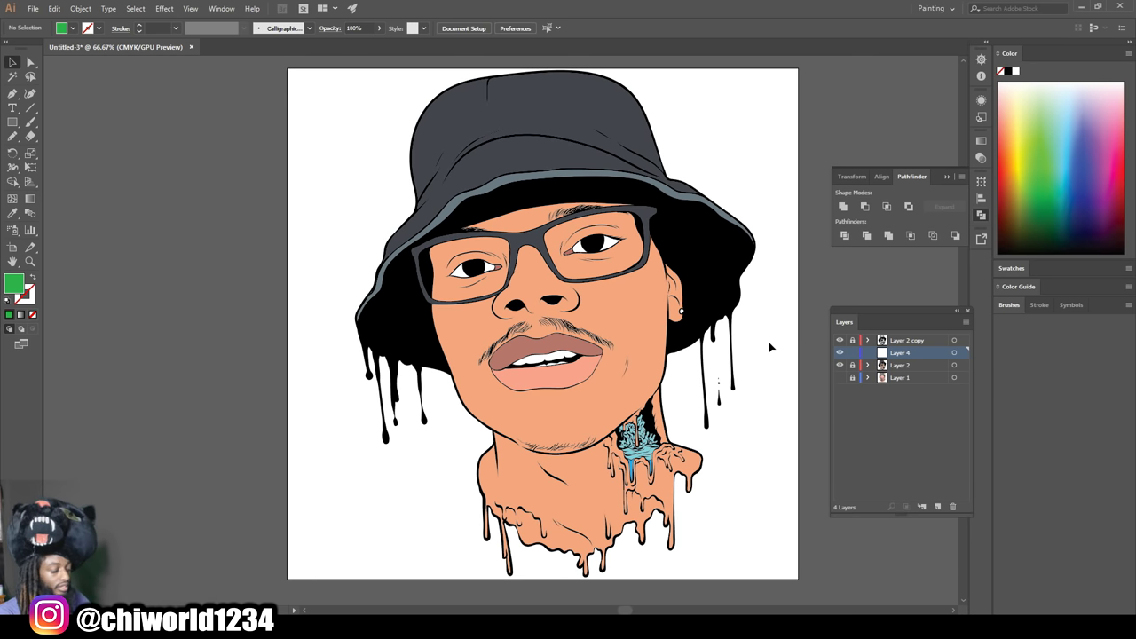
pyautogui.hotkey('ctrl', '-')
pyautogui.hotkey('ctrl', '+')
pyautogui.hotkey('ctrl', '+')
pyautogui.hotkey('ctrl', '+')
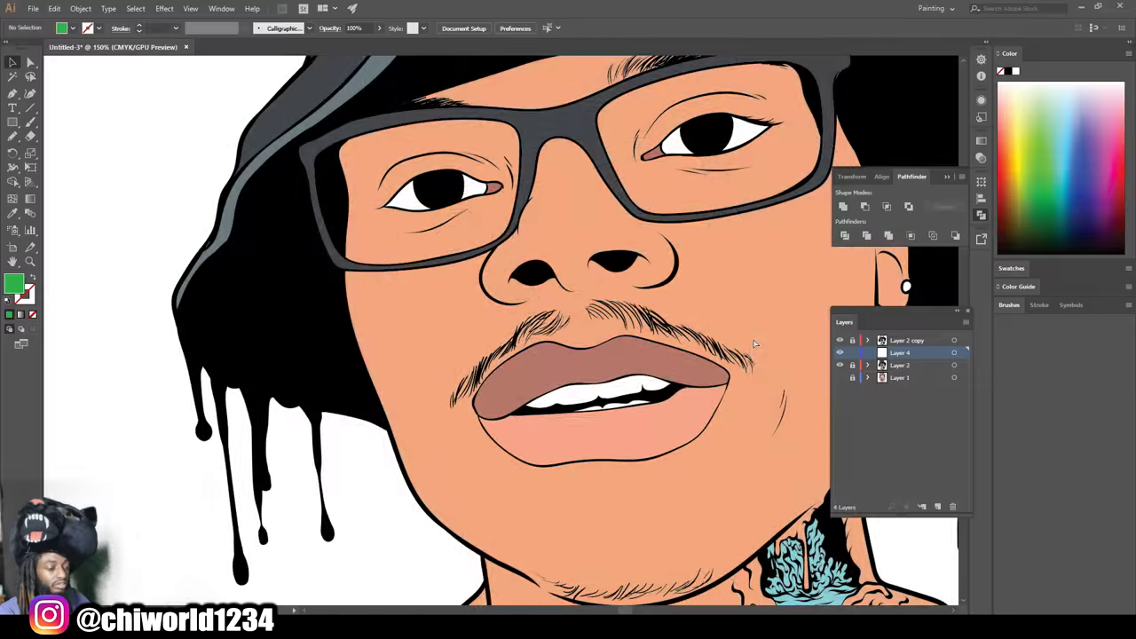
pyautogui.scroll(2, 753, 334)
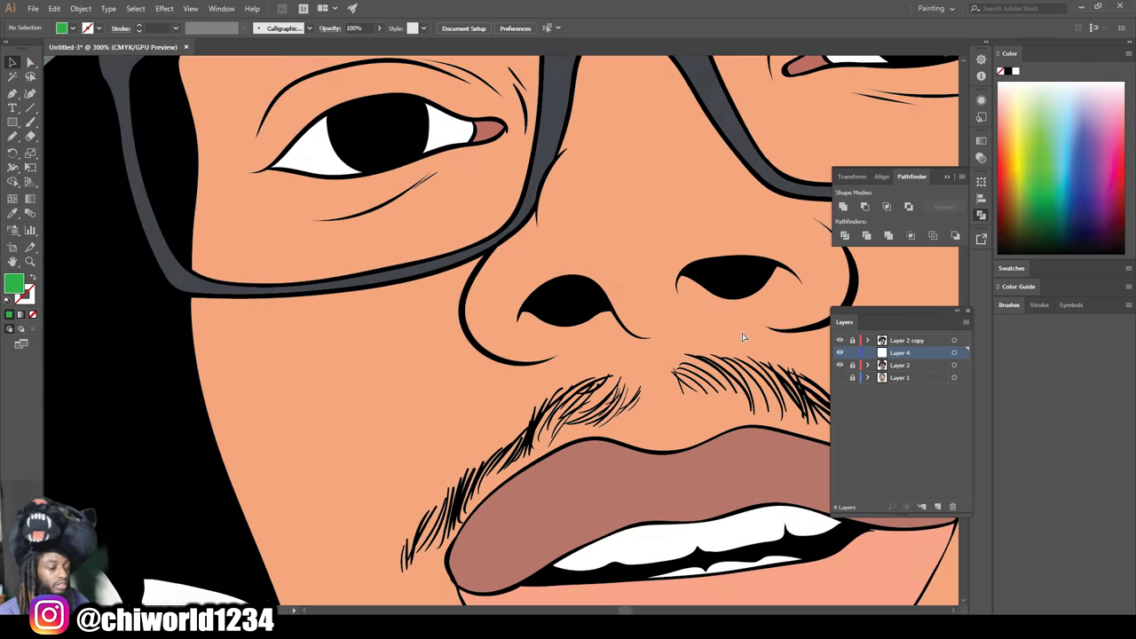
pyautogui.hotkey('ctrl', '-')
pyautogui.hotkey('ctrl', '+')
pyautogui.hotkey('ctrl', '+')
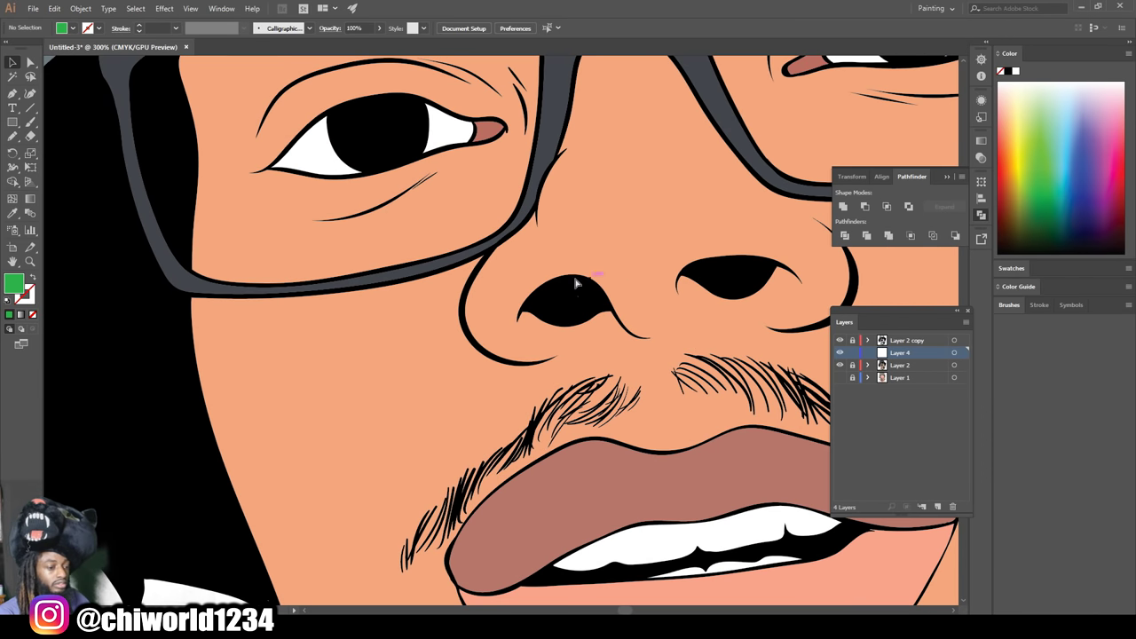
pyautogui.hscroll(-2, 434, 294)
pyautogui.scroll(3, 434, 300)
# - Eyedrop the skin tone as the fill colour and open it in the Color Picker
pyautogui.click(13, 214)
pyautogui.click(323, 329)
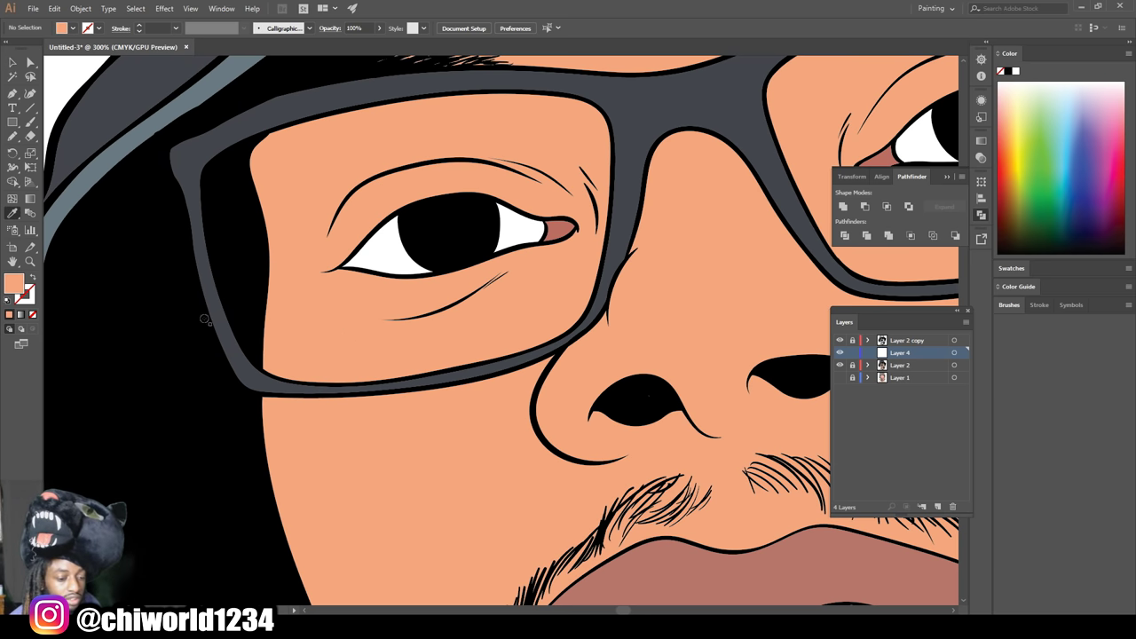
pyautogui.doubleClick(13, 286)
# - Set the fill to the reddish-brown shadow tone #915C4C (H 15°, S 48%, B 57%)
pyautogui.moveTo(335, 312)
pyautogui.mouseDown()
pyautogui.moveTo(358, 337)
pyautogui.moveTo(343, 343)
pyautogui.mouseUp()
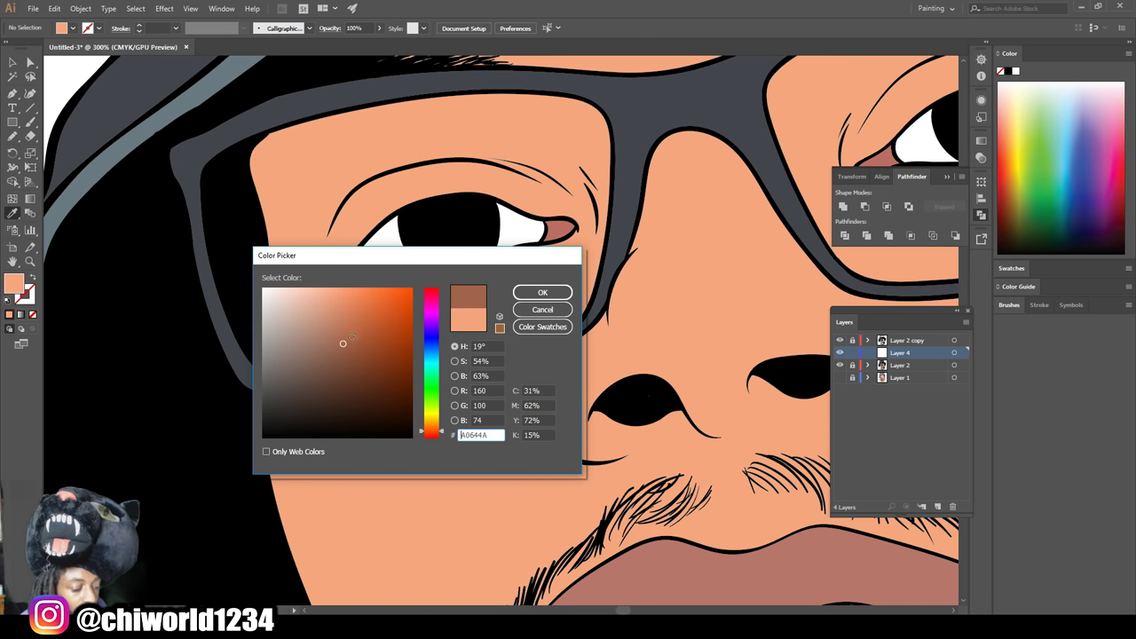
pyautogui.moveTo(344, 344); pyautogui.dragTo(346, 348)
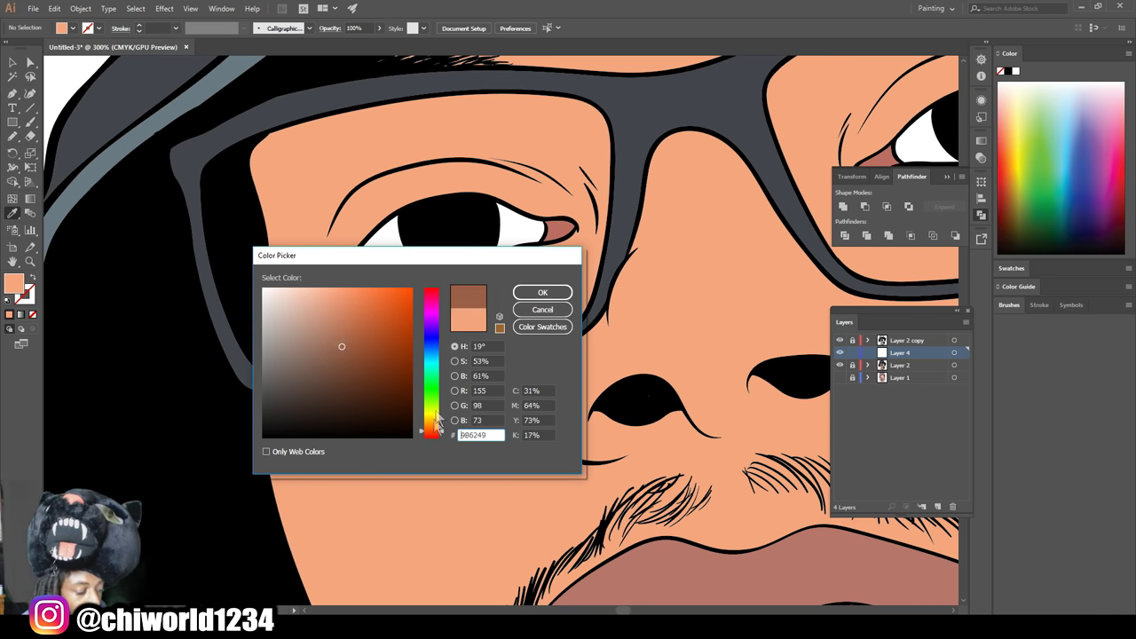
pyautogui.moveTo(433, 431); pyautogui.dragTo(430, 442)
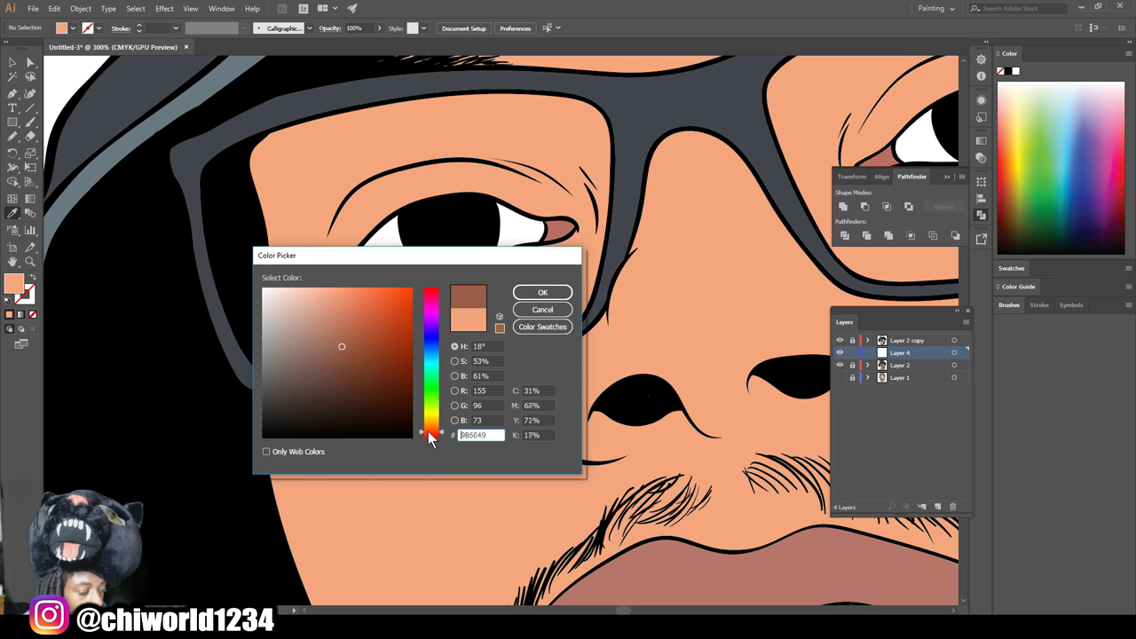
pyautogui.moveTo(346, 350); pyautogui.dragTo(337, 357)
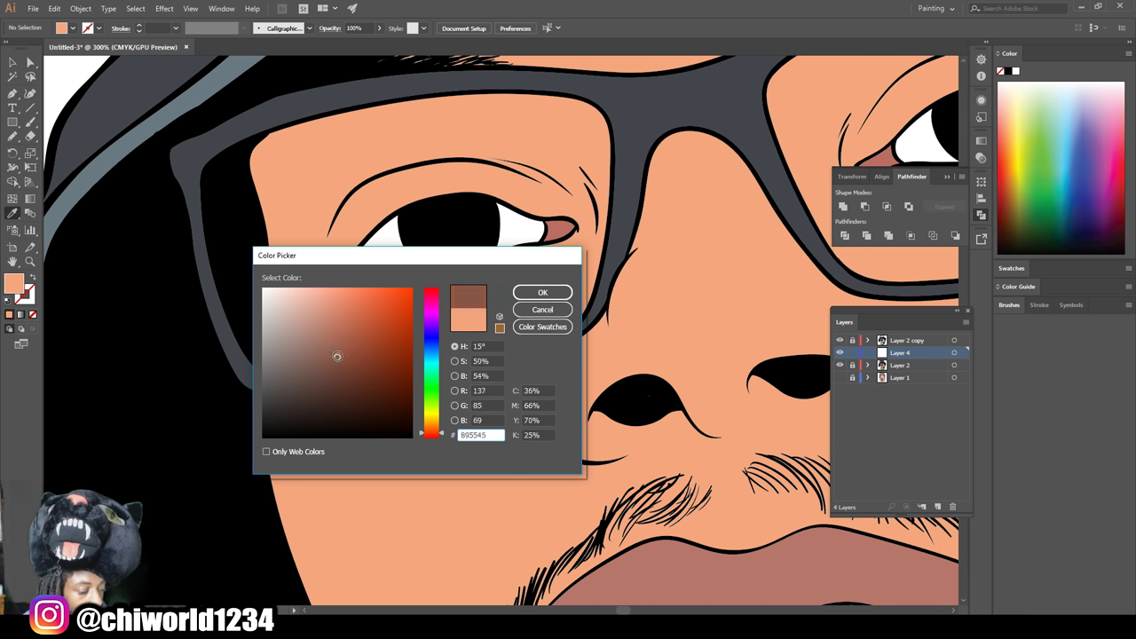
pyautogui.moveTo(340, 350); pyautogui.dragTo(334, 349)
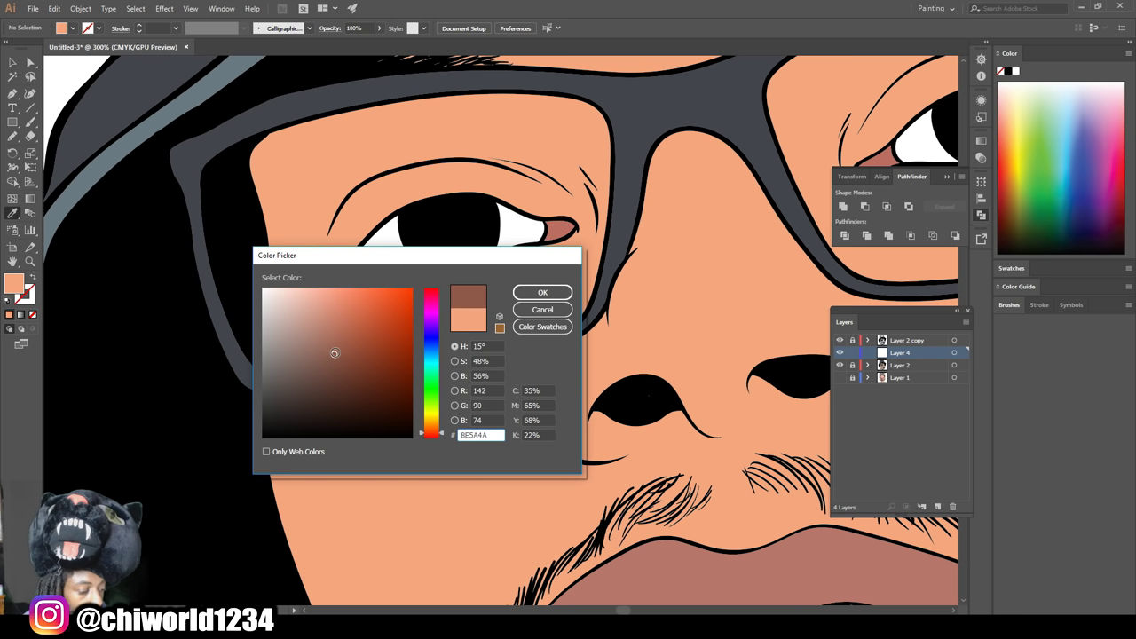
pyautogui.click(543, 294)
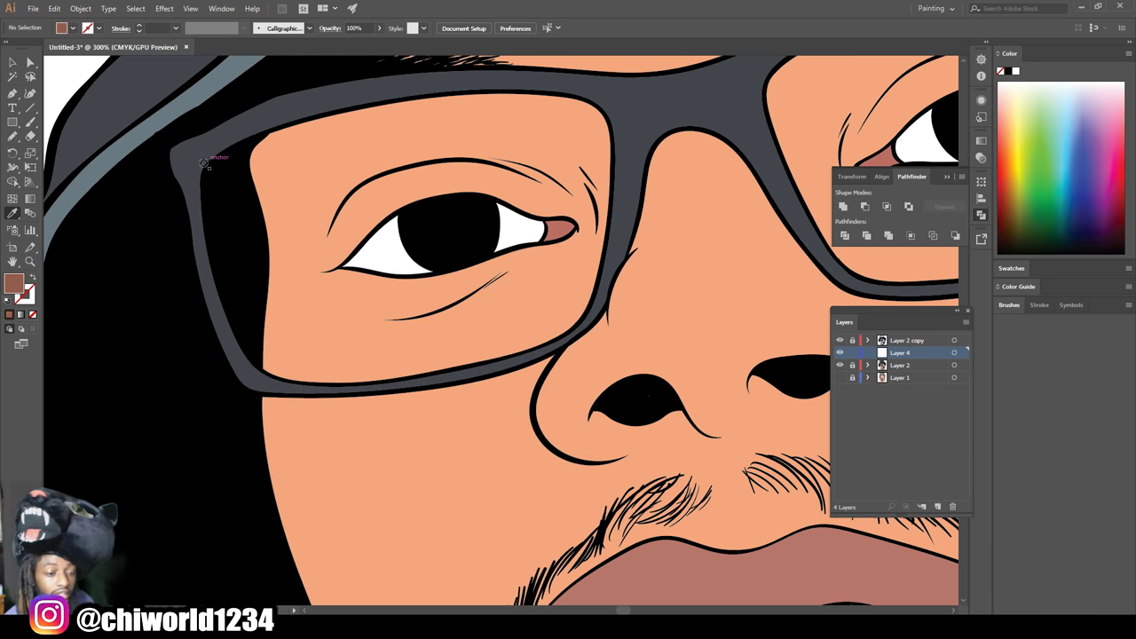
# - Paint reddish-brown Paintbrush shadows along the chin, jaw, cheeks and neck, then add a layer
pyautogui.click(32, 123)
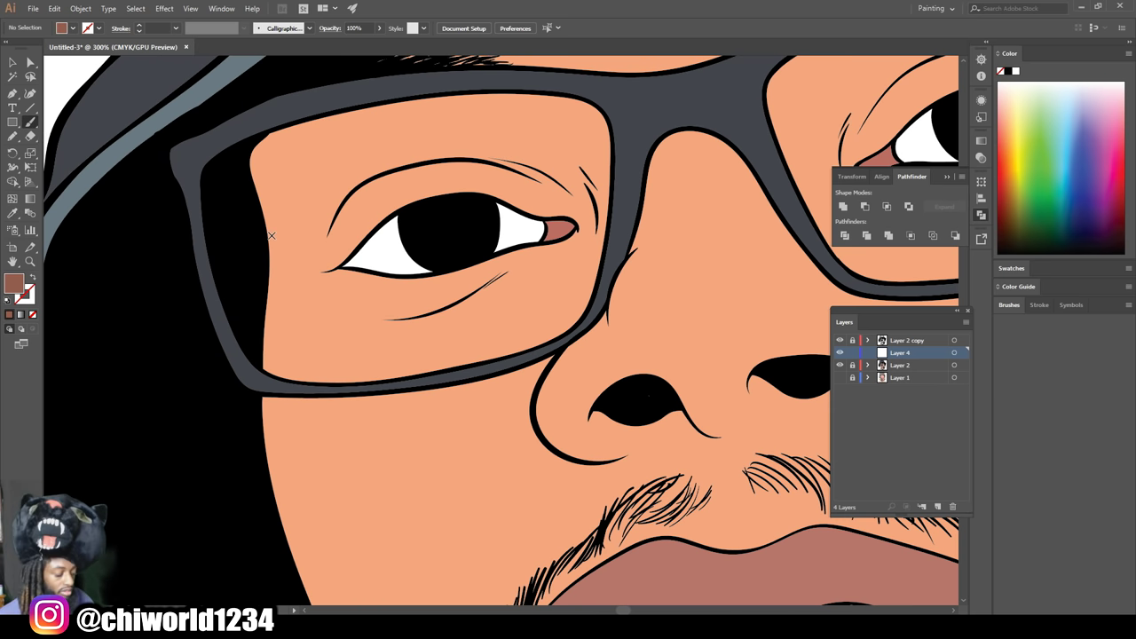
pyautogui.scroll(-4, 443, 295)
pyautogui.scroll(-2, 516, 383)
pyautogui.scroll(3, 516, 383)
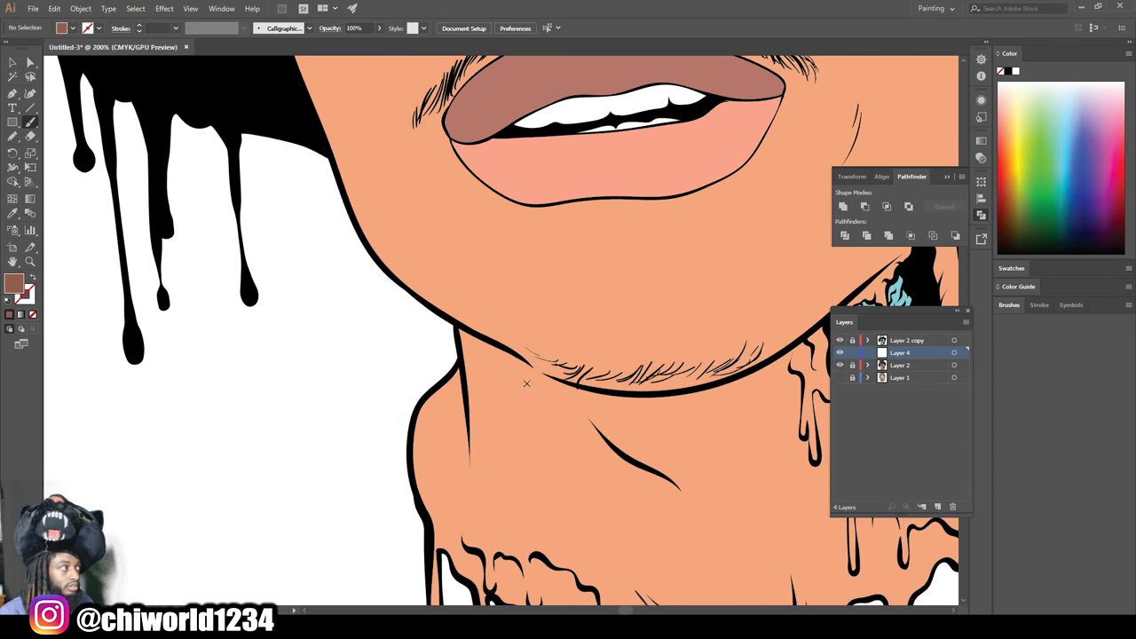
pyautogui.scroll(2, 527, 383)
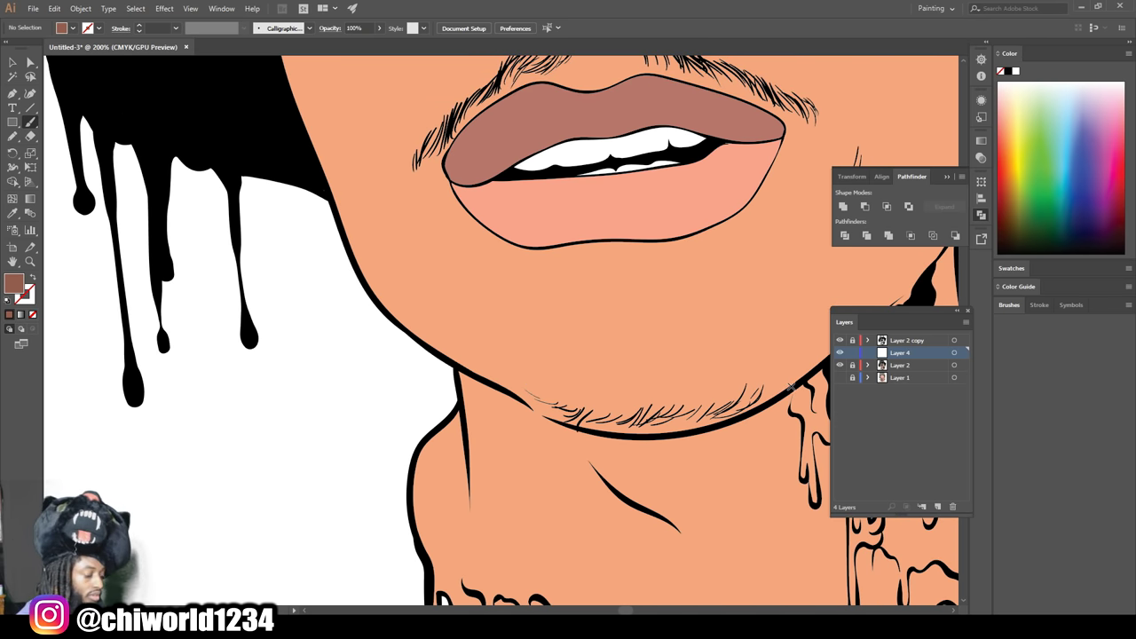
pyautogui.moveTo(784, 389)
pyautogui.mouseDown()
pyautogui.moveTo(679, 411)
pyautogui.moveTo(563, 391)
pyautogui.moveTo(529, 366)
pyautogui.moveTo(517, 353)
pyautogui.moveTo(587, 247)
pyautogui.moveTo(737, 461)
pyautogui.moveTo(417, 355)
pyautogui.mouseUp()
pyautogui.scroll(1, 522, 248)
pyautogui.scroll(-1, 511, 195)
pyautogui.moveTo(426, 284)
pyautogui.mouseDown()
pyautogui.moveTo(497, 461)
pyautogui.moveTo(426, 267)
pyautogui.mouseUp()
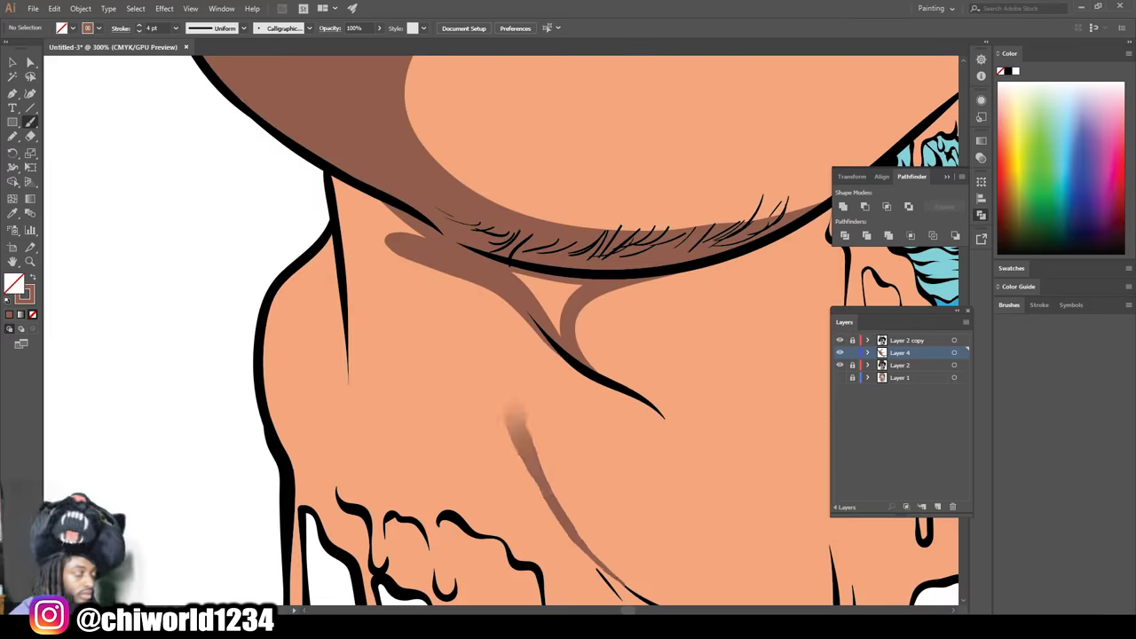
pyautogui.moveTo(391, 195); pyautogui.dragTo(404, 506)
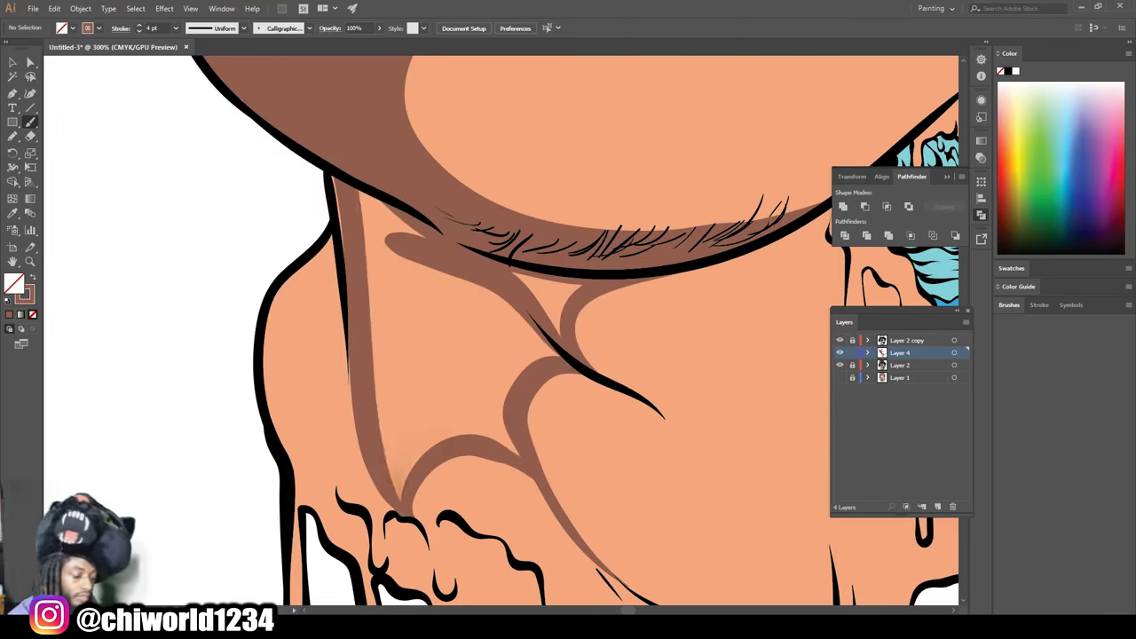
pyautogui.moveTo(373, 266); pyautogui.dragTo(532, 320)
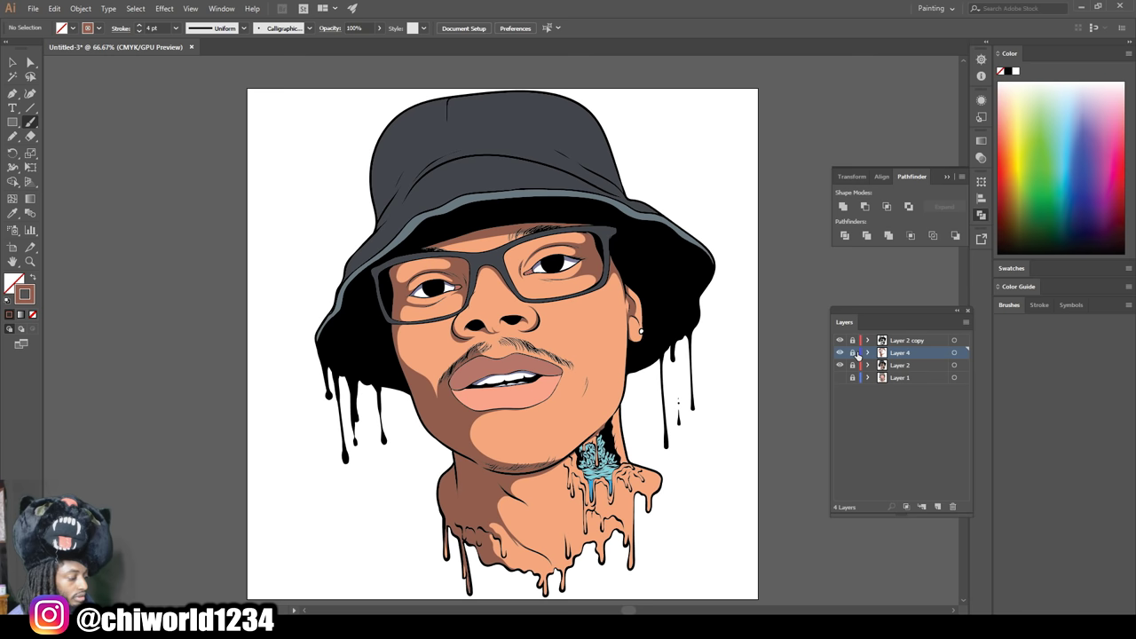
pyautogui.click(937, 507)
# - Move Layer 5 below Layer 4 and zoom in on the nose
pyautogui.moveTo(908, 364); pyautogui.dragTo(904, 375)
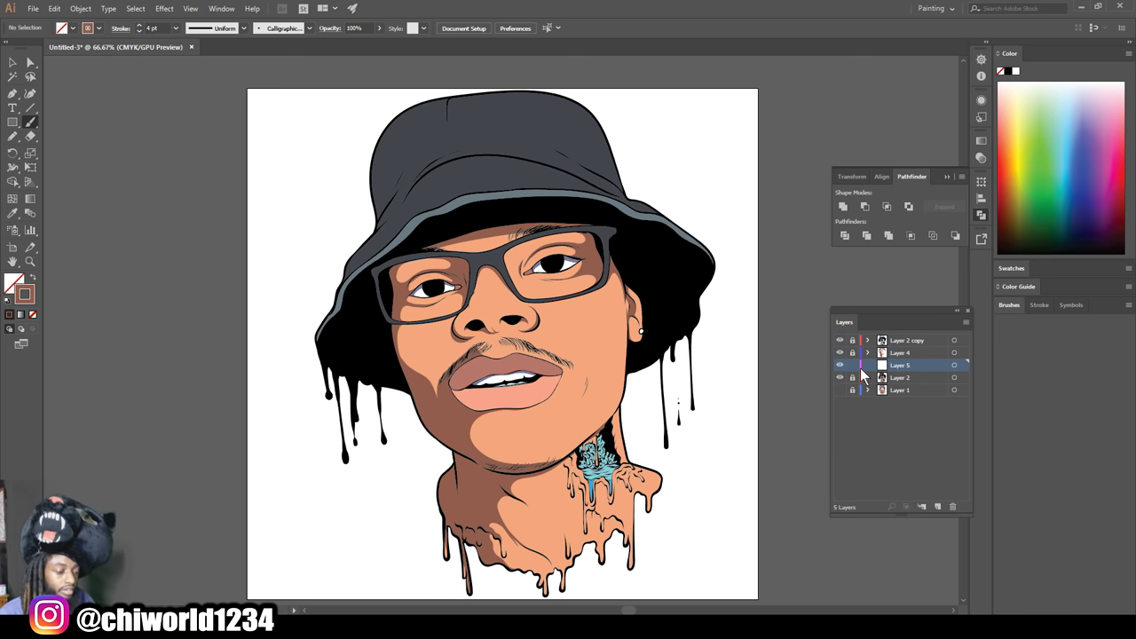
pyautogui.hotkey('ctrl', '-')
pyautogui.hotkey('ctrl', '+')
pyautogui.hotkey('ctrl', '+')
pyautogui.hotkey('ctrl', '+')
pyautogui.hotkey('ctrl', '+')
pyautogui.hotkey('ctrl', '+')
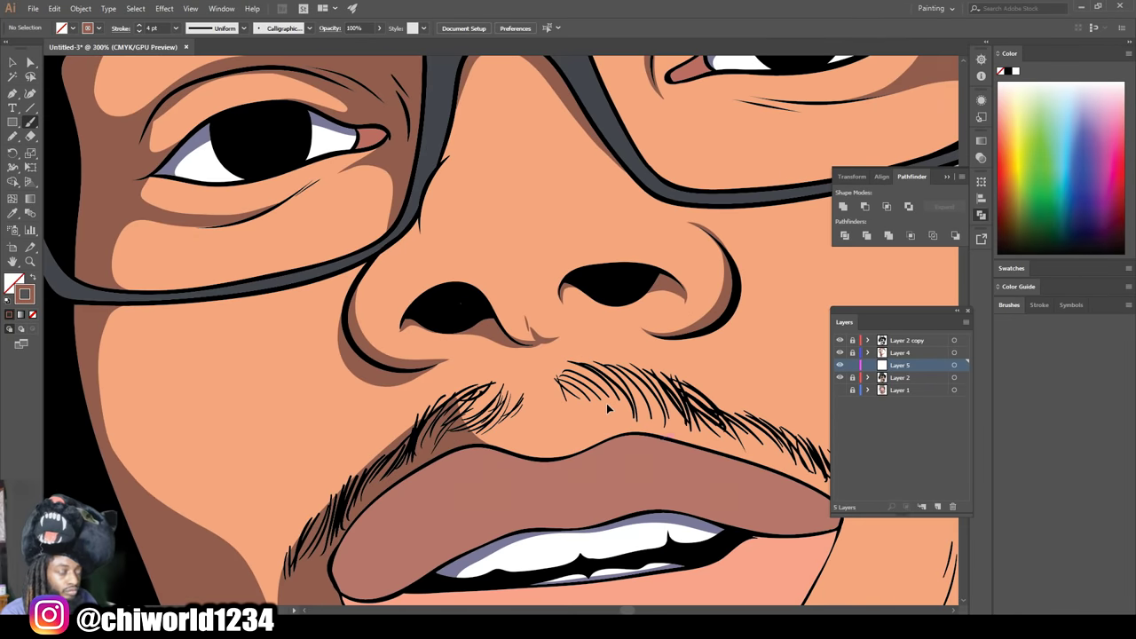
pyautogui.scroll(1, 641, 379)
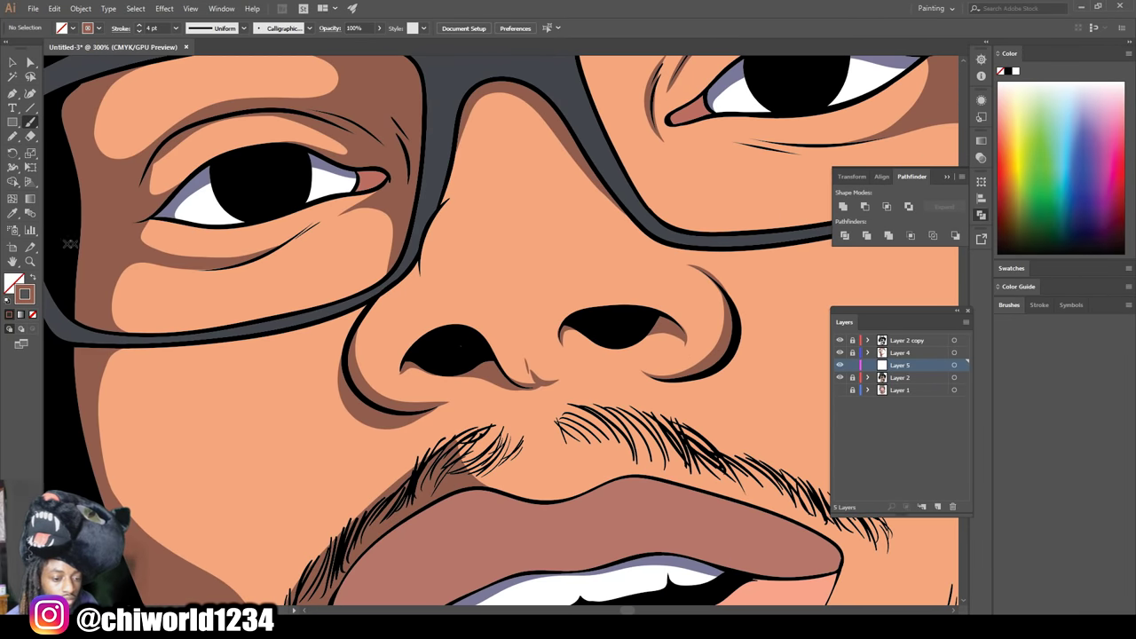
# - Sample the nose's skin colour and darken it to the mid-tone #CE8767 (H 19°, S 50%, B 81%)
pyautogui.click(13, 213)
pyautogui.click(506, 321)
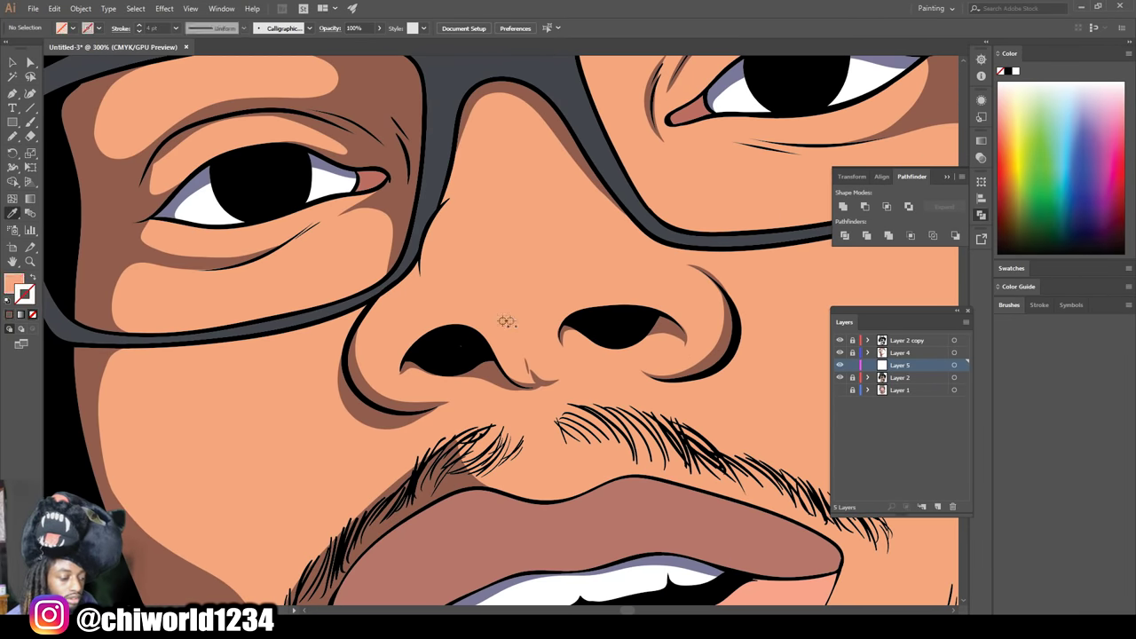
pyautogui.doubleClick(13, 282)
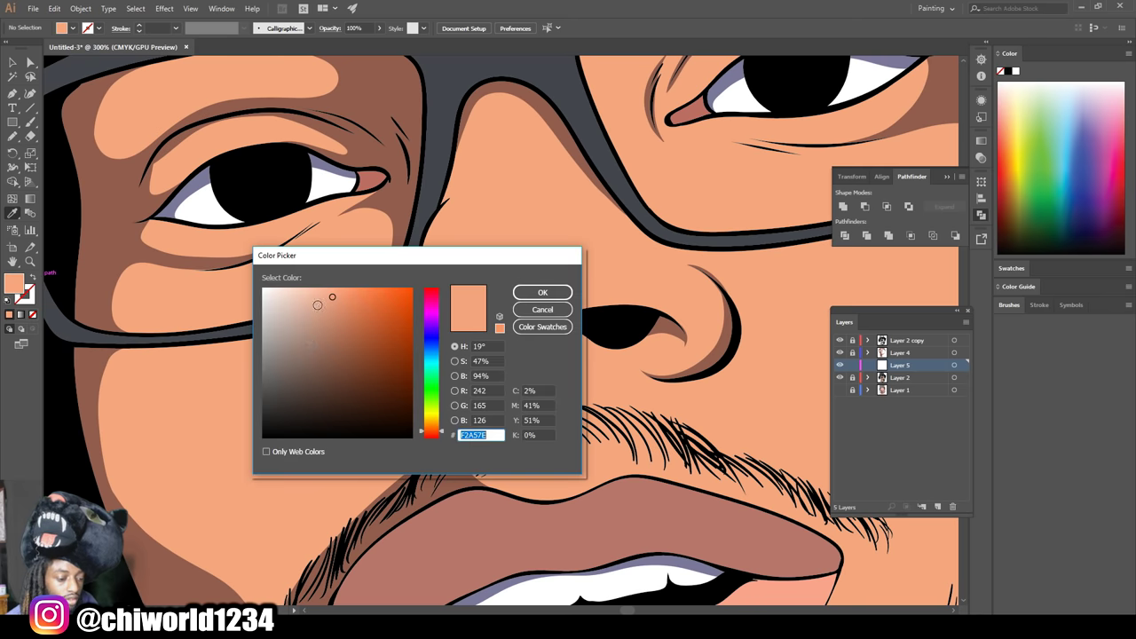
pyautogui.moveTo(332, 297); pyautogui.dragTo(334, 317)
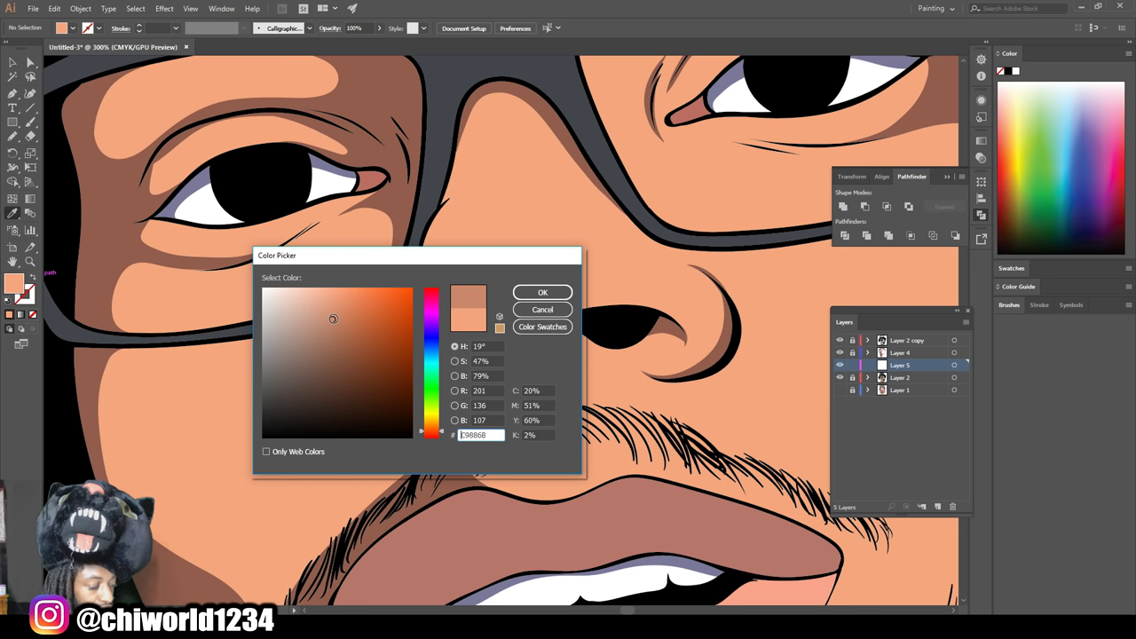
pyautogui.moveTo(331, 317); pyautogui.dragTo(339, 316)
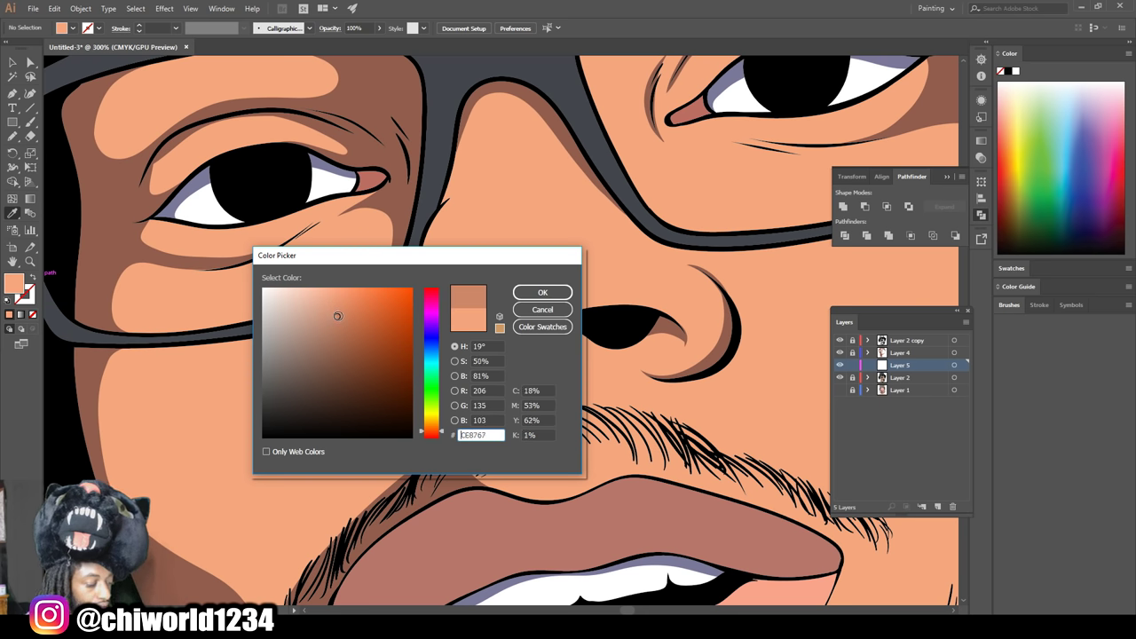
pyautogui.click(541, 293)
pyautogui.click(30, 124)
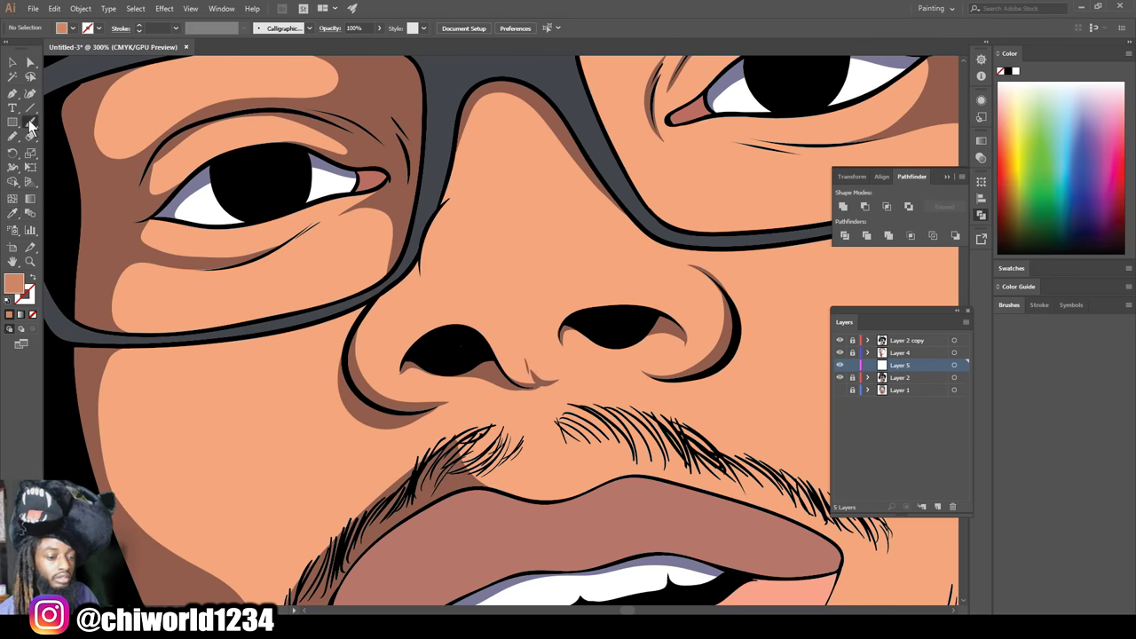
# - Paint mid-tone peach shading under the eye and around the face
pyautogui.hotkey('shift', 'x')
pyautogui.scroll(1, 391, 373)
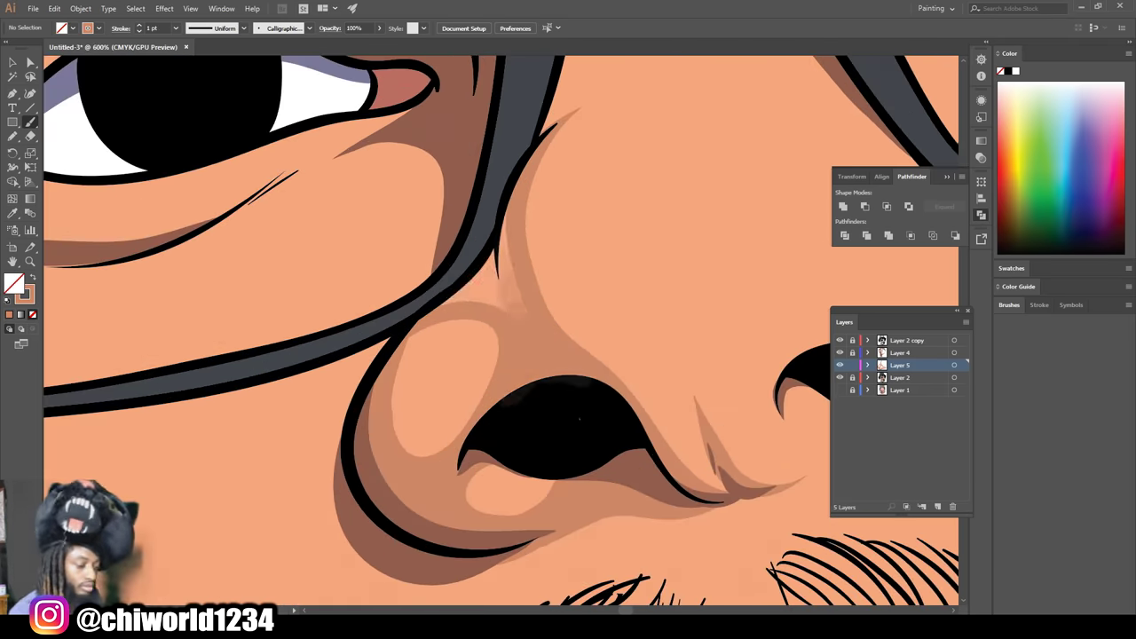
pyautogui.moveTo(346, 156); pyautogui.dragTo(695, 360)
pyautogui.hotkey('ctrl', '-')
pyautogui.scroll(-10, 695, 359)
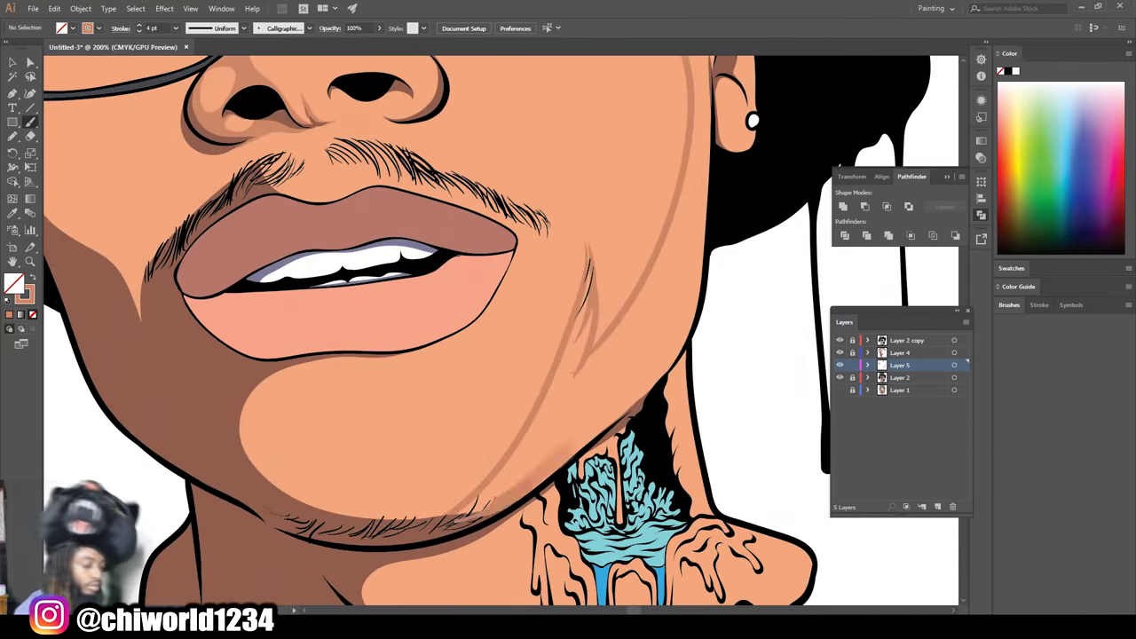
pyautogui.scroll(5, 629, 539)
pyautogui.hotkey('ctrl', '-')
pyautogui.hotkey('ctrl', '-')
pyautogui.hotkey('ctrl', '+')
pyautogui.hotkey('ctrl', '+')
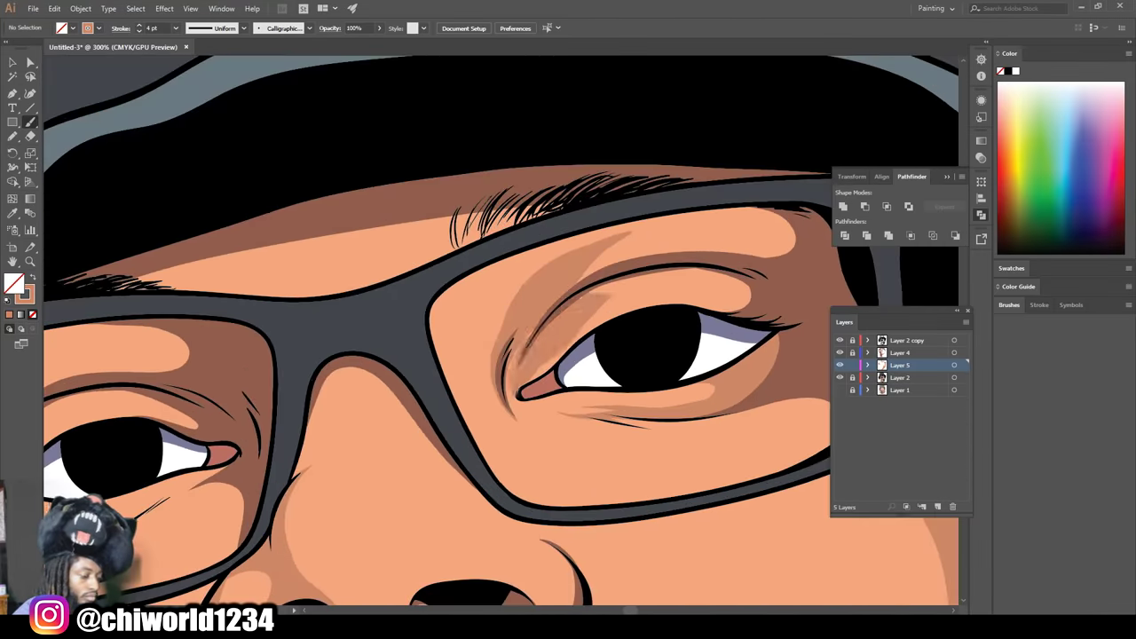
pyautogui.scroll(-10, 628, 539)
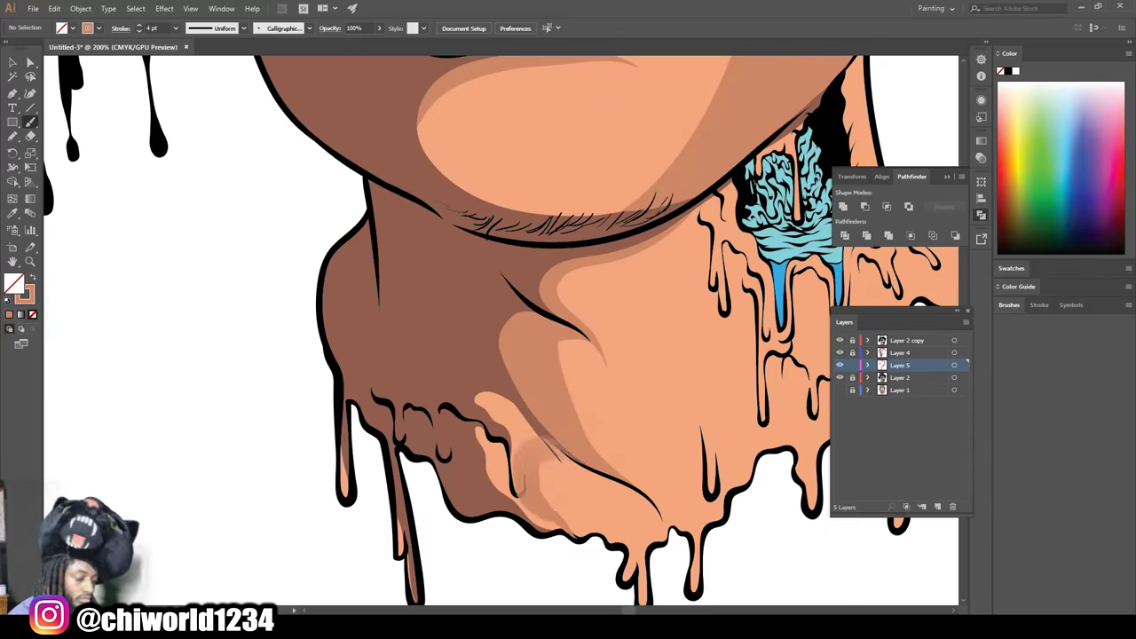
pyautogui.scroll(4, 697, 456)
# - Sample the lip colour as the highlight fill and bring the nose into view for highlights
pyautogui.hotkey('ctrl', '+')
pyautogui.hotkey('ctrl', '+')
pyautogui.press('i')
pyautogui.click(697, 456)
pyautogui.scroll(-2, 532, 355)
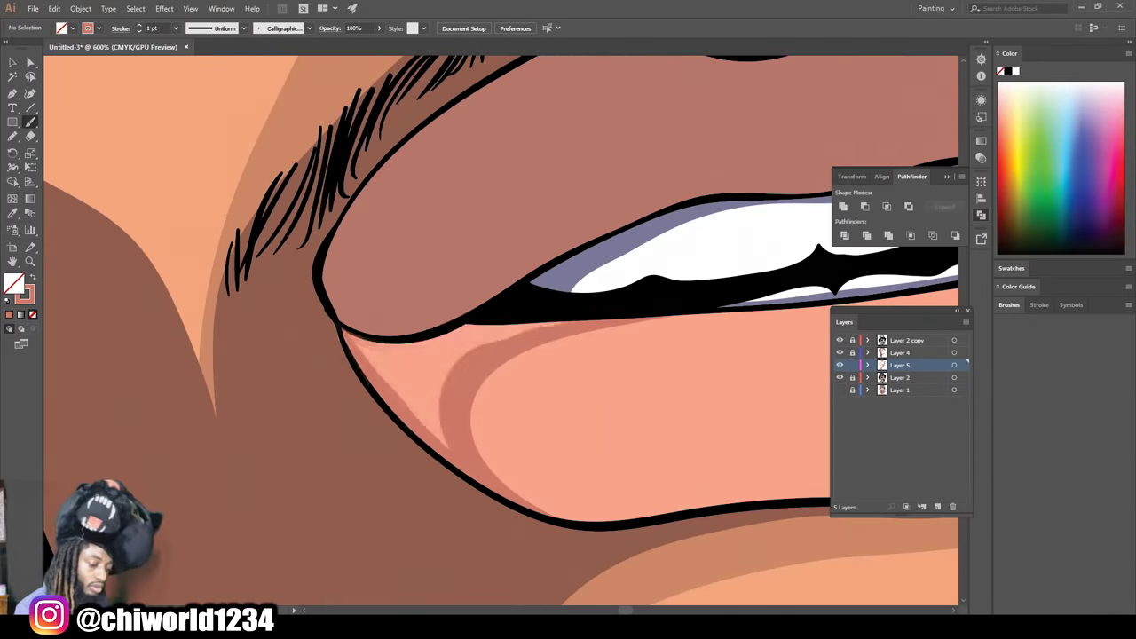
pyautogui.doubleClick(14, 282)
pyautogui.press('Return')
pyautogui.hotkey('ctrl', '-')
pyautogui.hotkey('shift', 'x')
pyautogui.press('b')
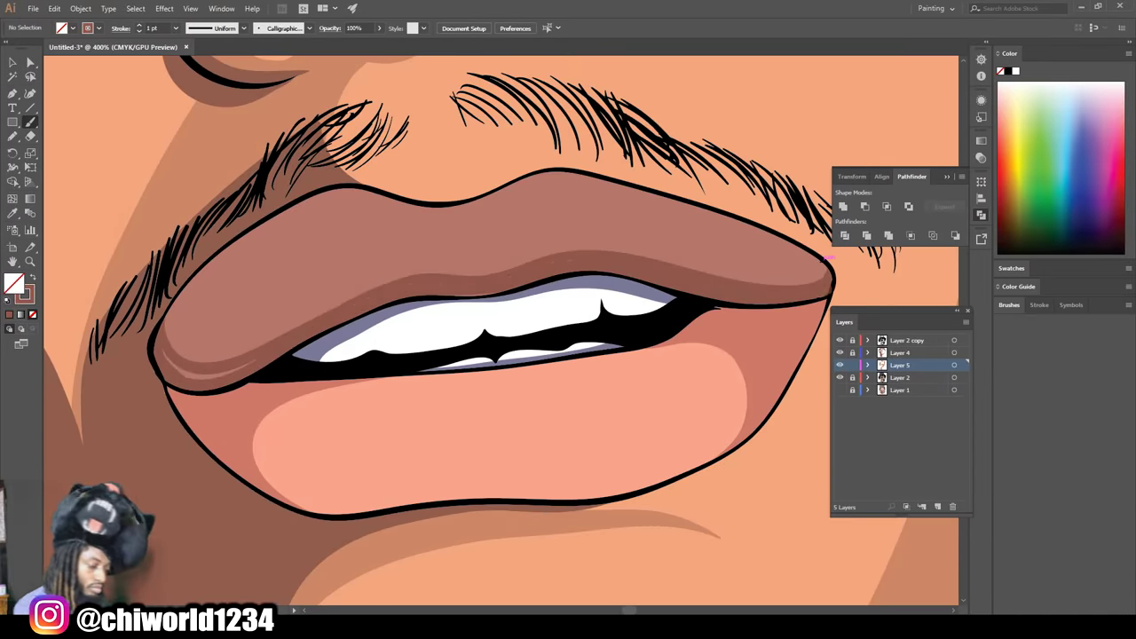
pyautogui.hotkey('ctrl', '-')
pyautogui.scroll(3, 533, 355)
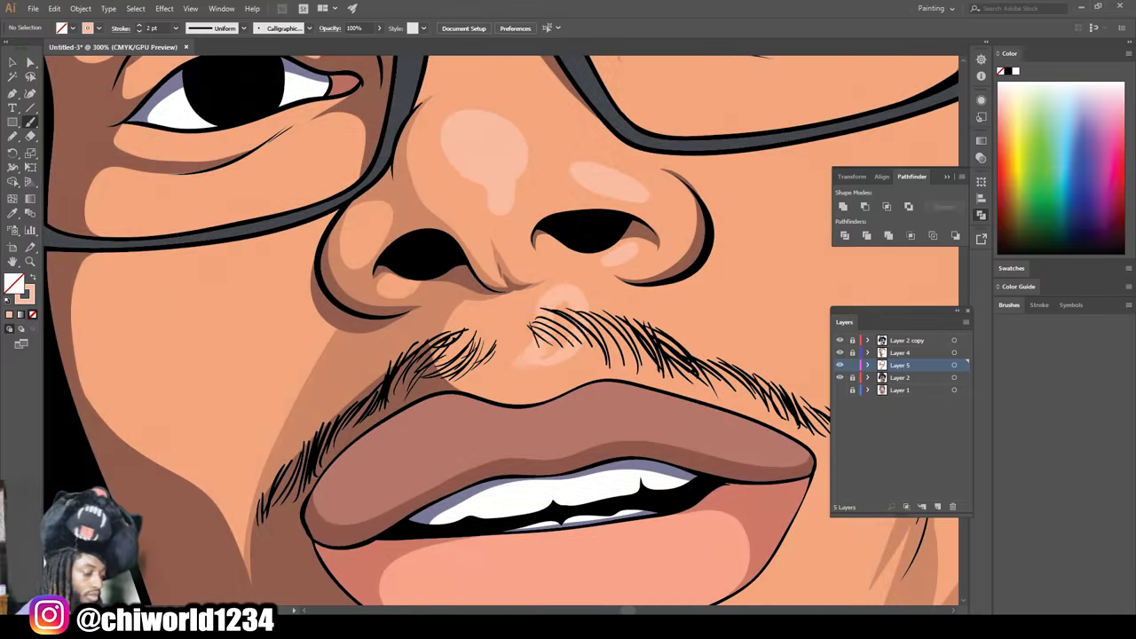